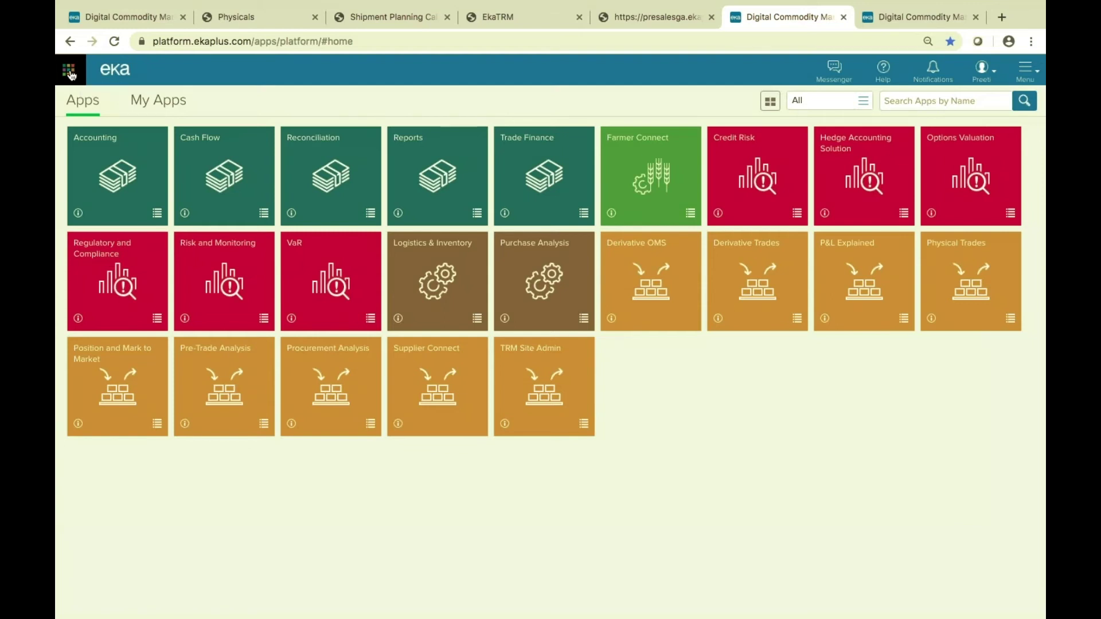
Show the suggested Eka solutions list, including AppStore, Connect, Source and TRM.
click(70, 74)
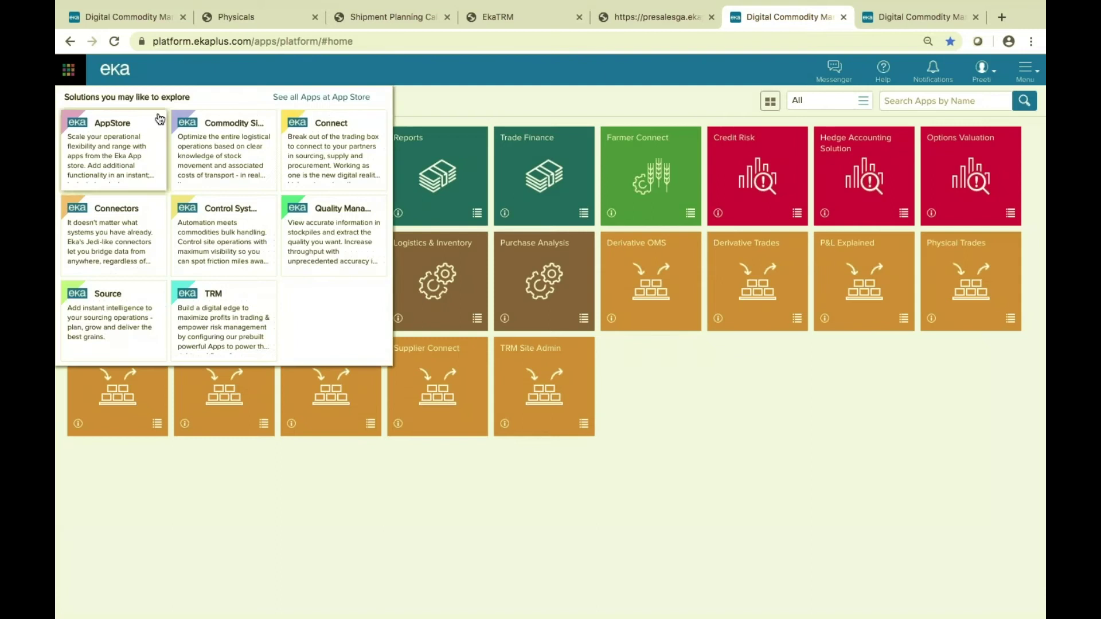
click(323, 98)
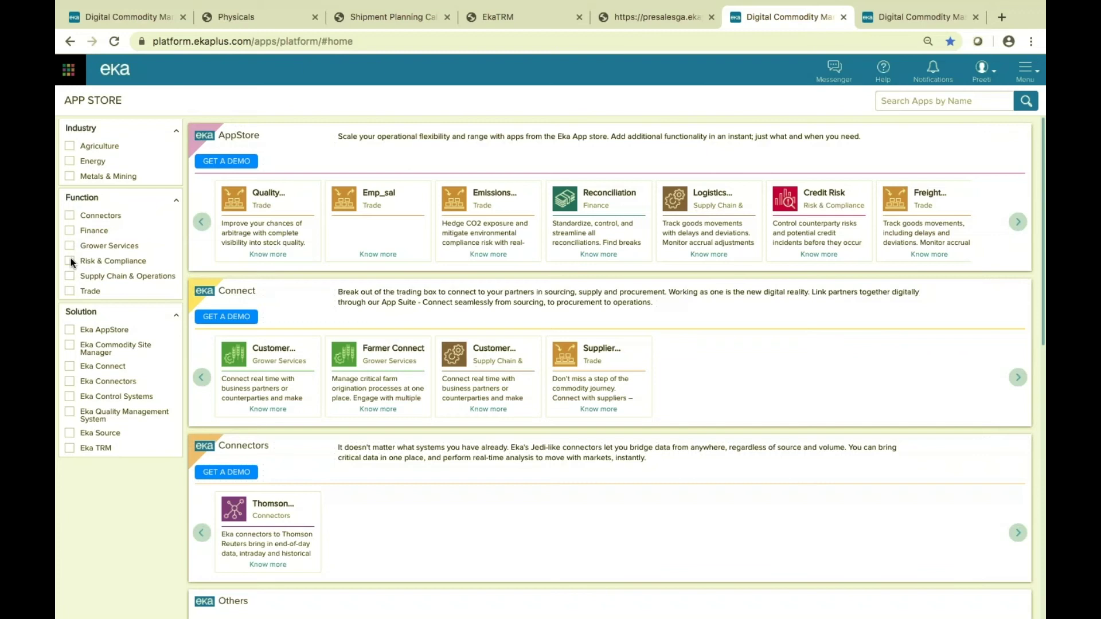
click(71, 260)
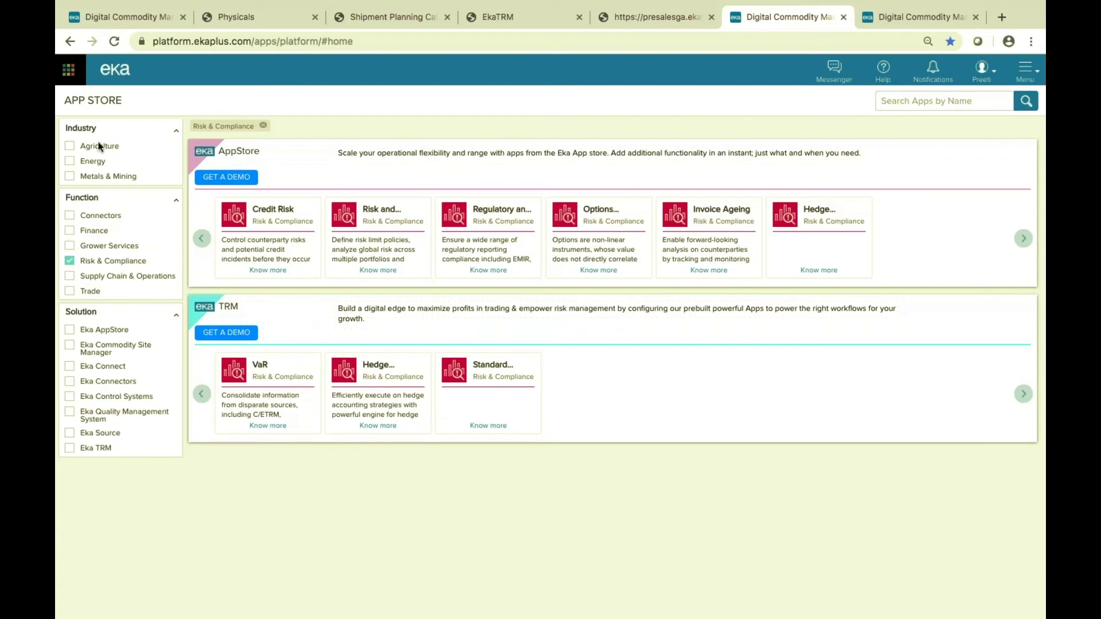
click(71, 70)
click(419, 104)
click(109, 79)
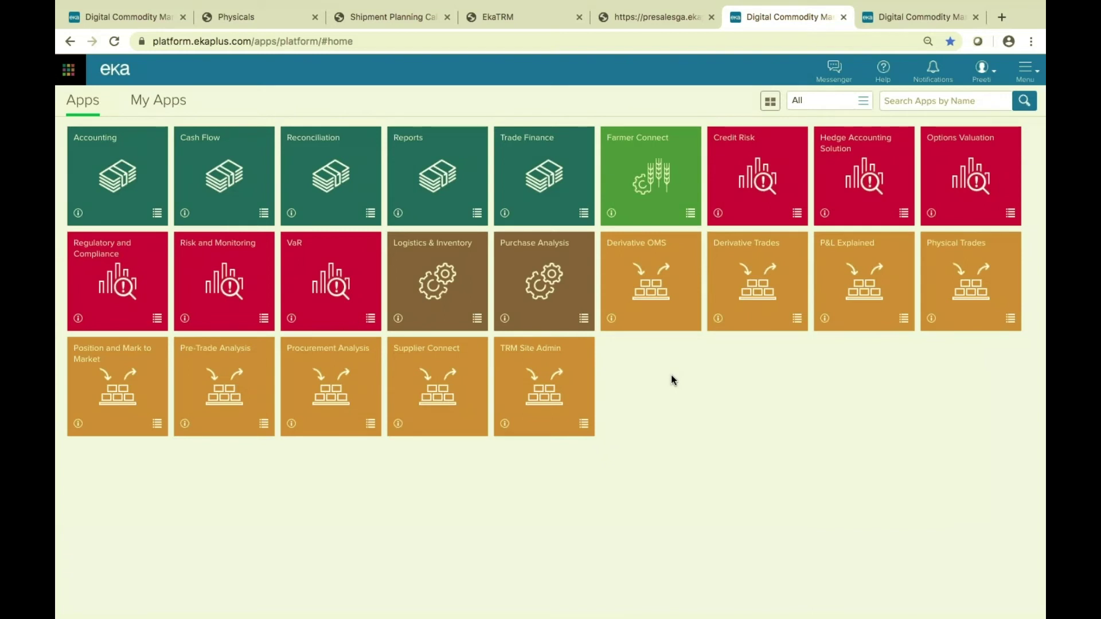
Navigate Setup > Connectors > Trading and Risk Management > Thomson Reuters > Market Prices and Benchmarks.
click(1026, 72)
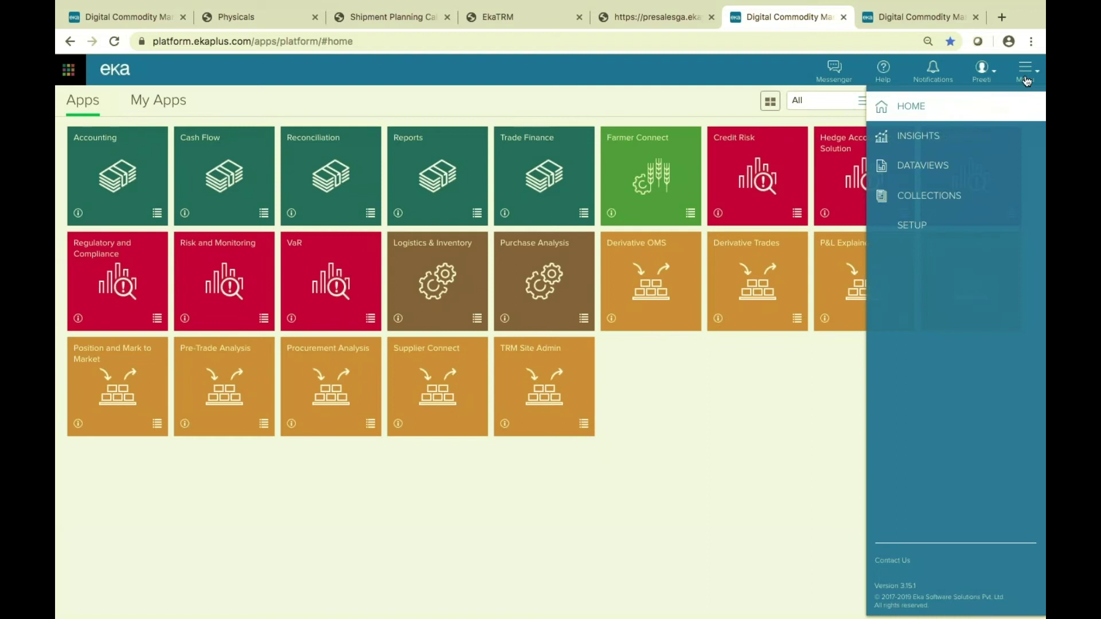
click(913, 227)
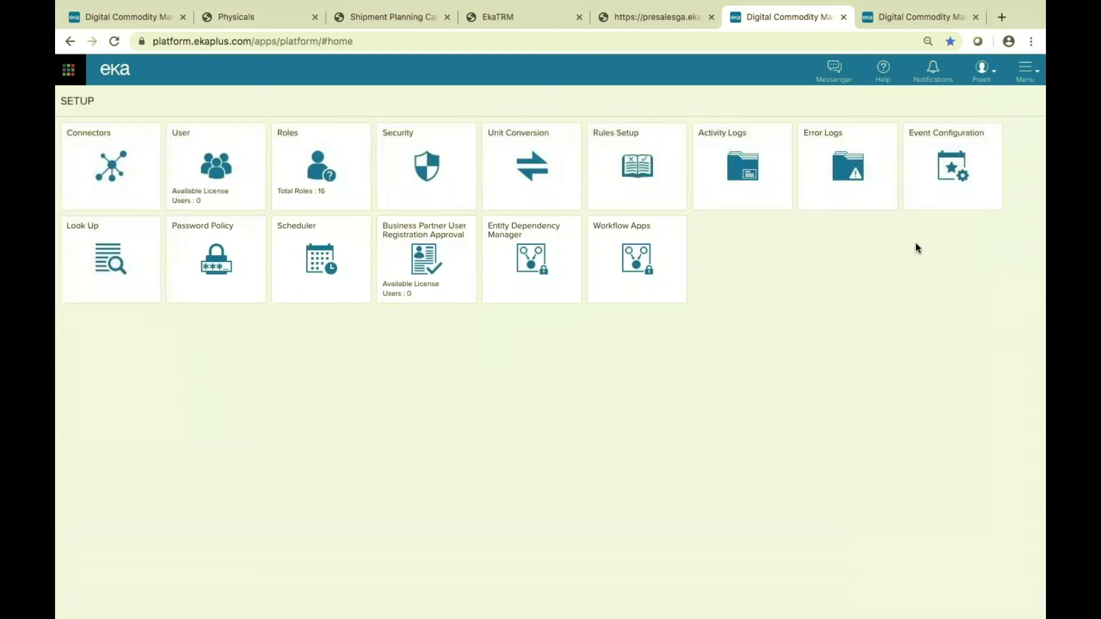
click(110, 156)
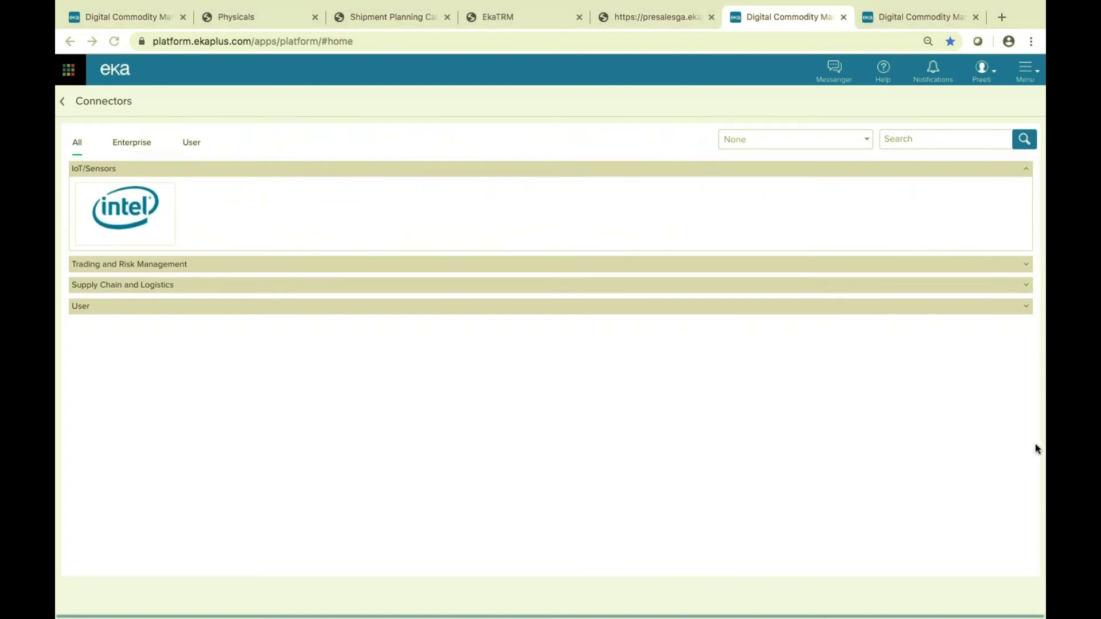
click(1026, 267)
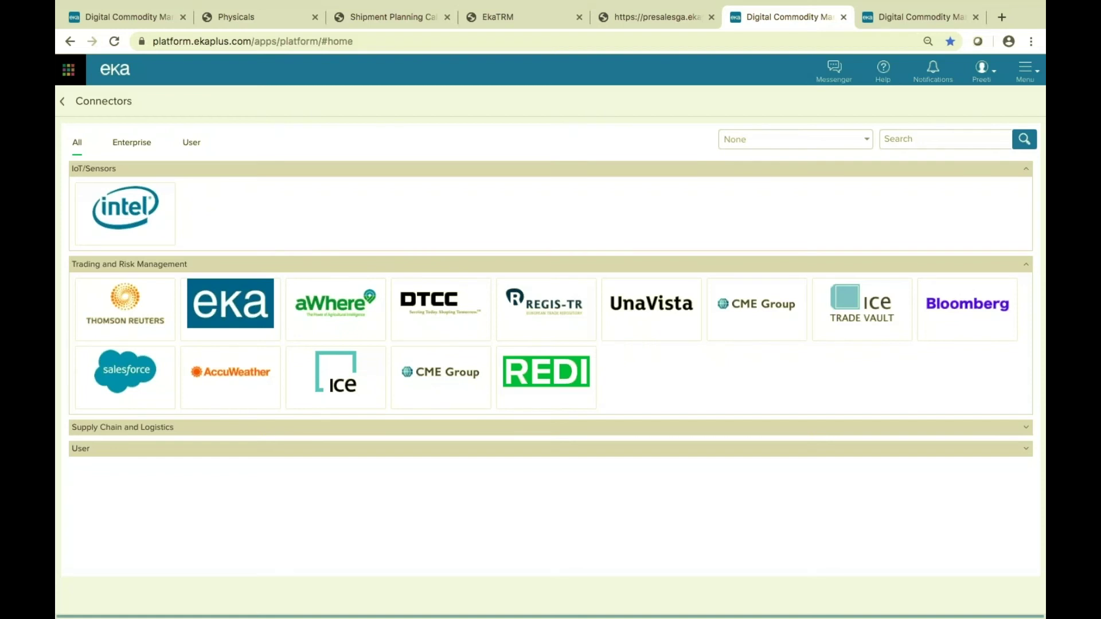
click(123, 304)
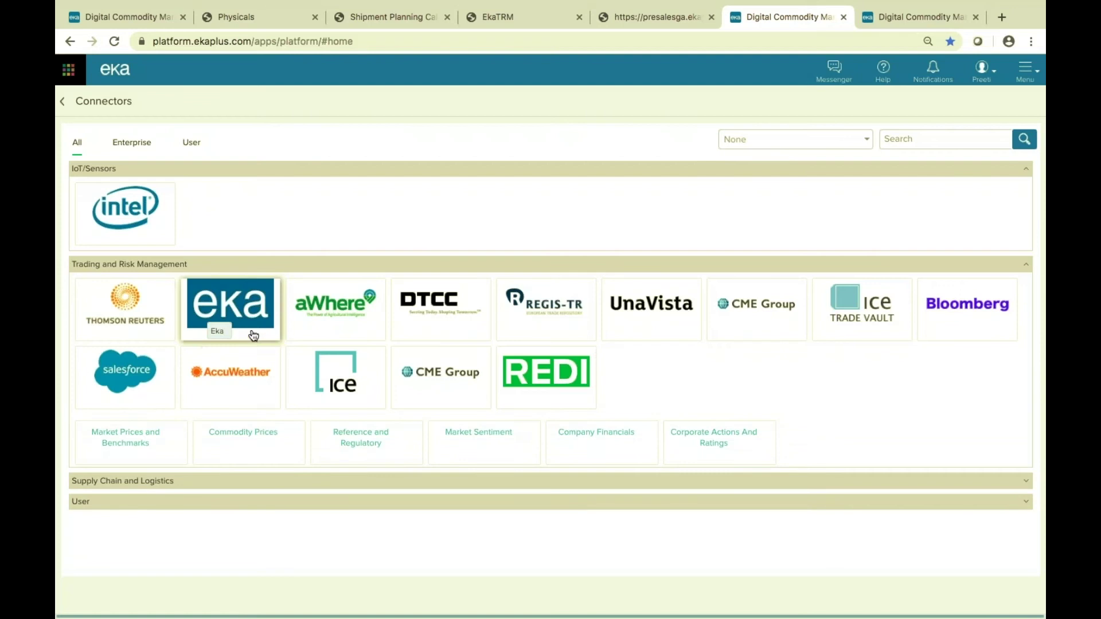
click(110, 437)
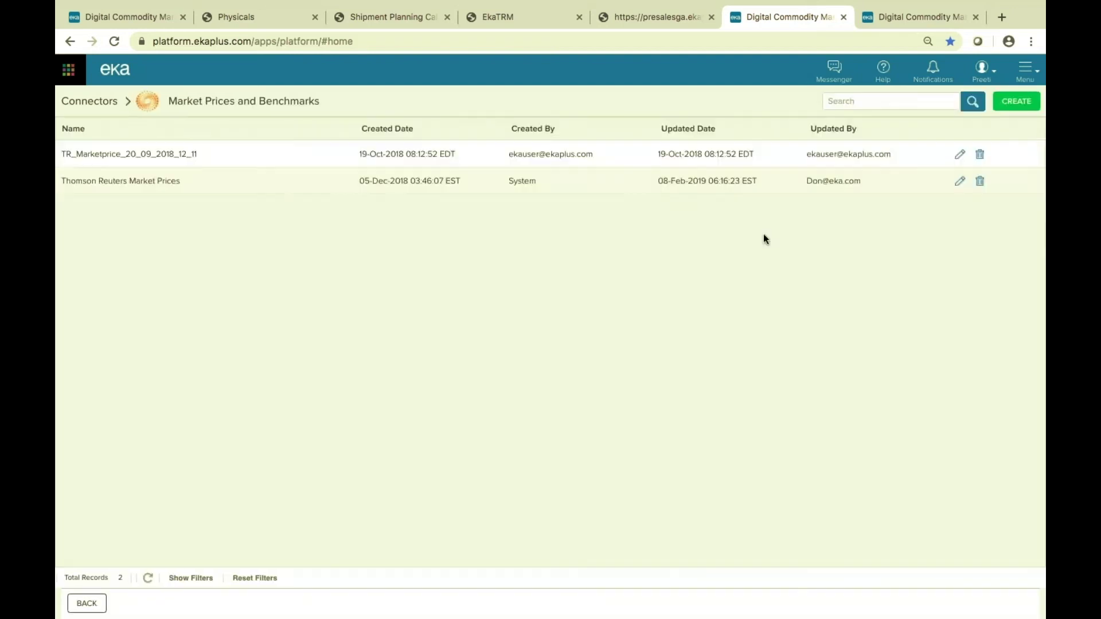
Open the Thomson Reuters Market Prices connector form, then cancel without changes.
click(959, 180)
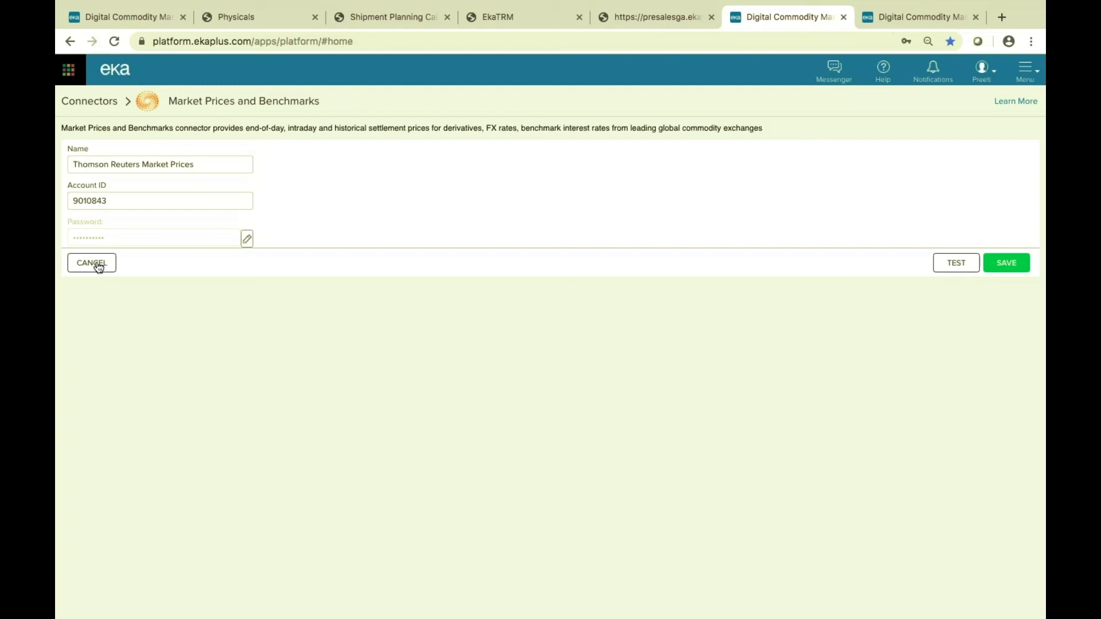
click(97, 265)
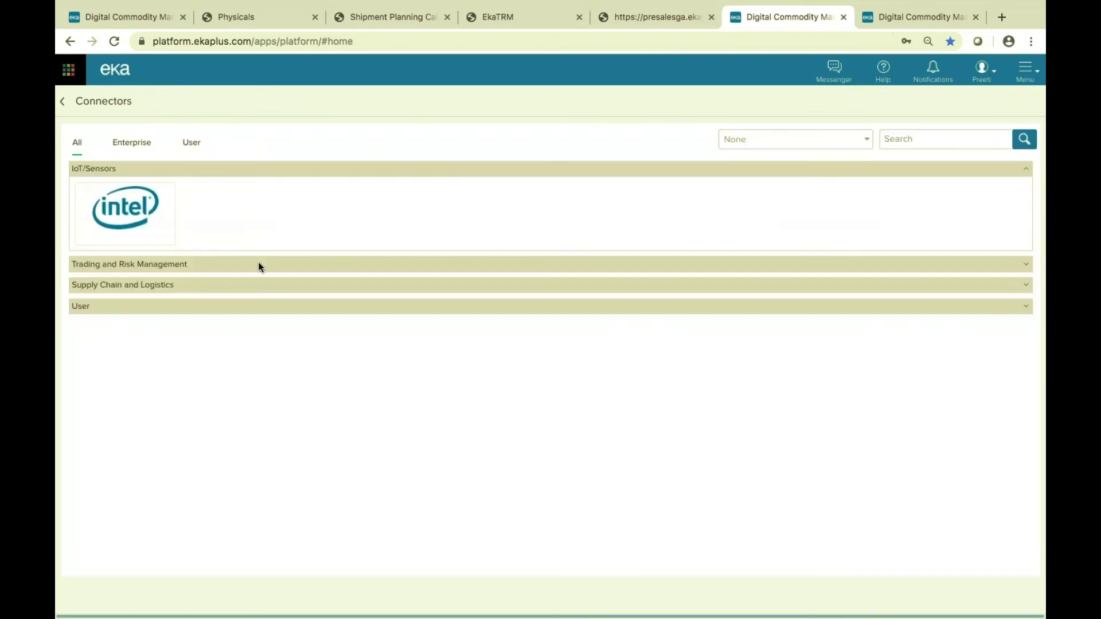
Expand the Supply Chain and Logistics and User connector groups, then go back to Setup.
click(1028, 286)
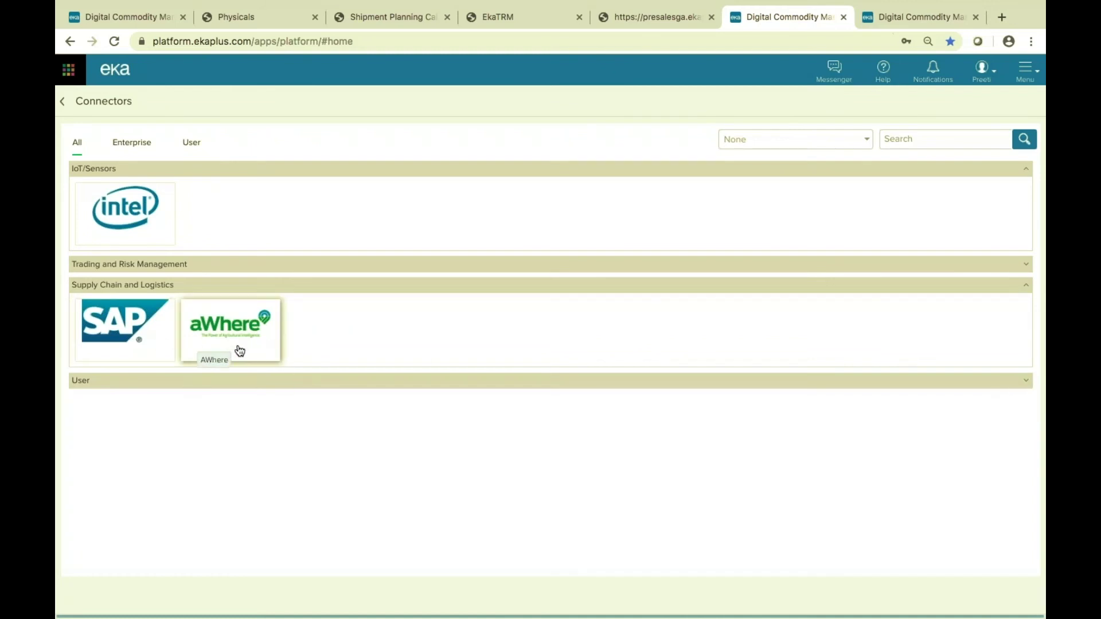
click(1026, 383)
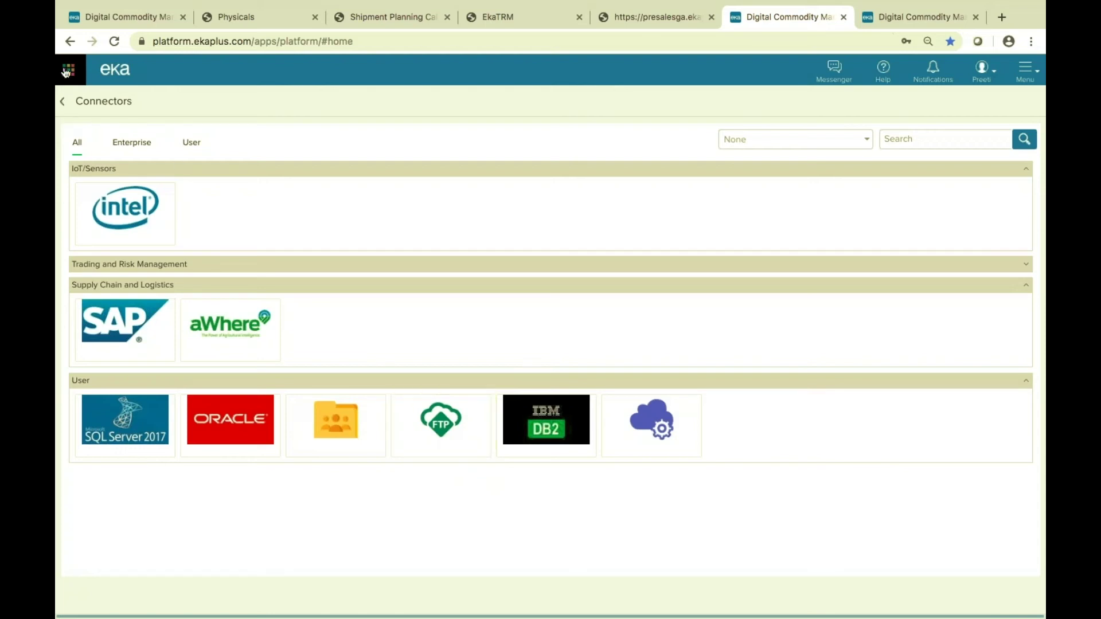
click(64, 103)
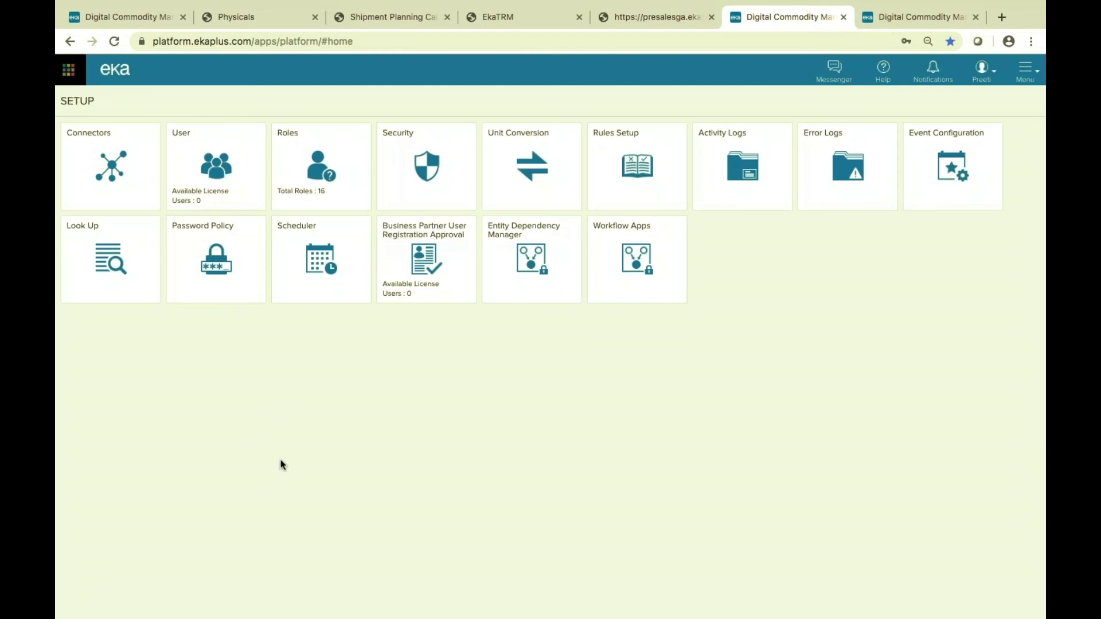
Open Position and Mark to Market settings and edit the Physicals template's dataset mapping.
click(111, 83)
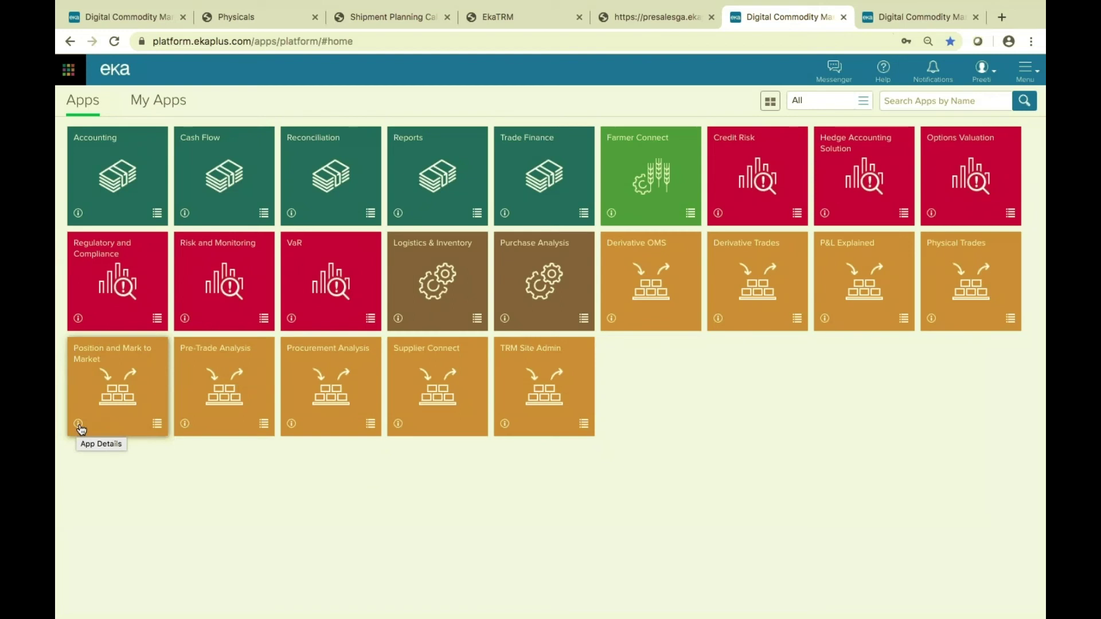
click(157, 423)
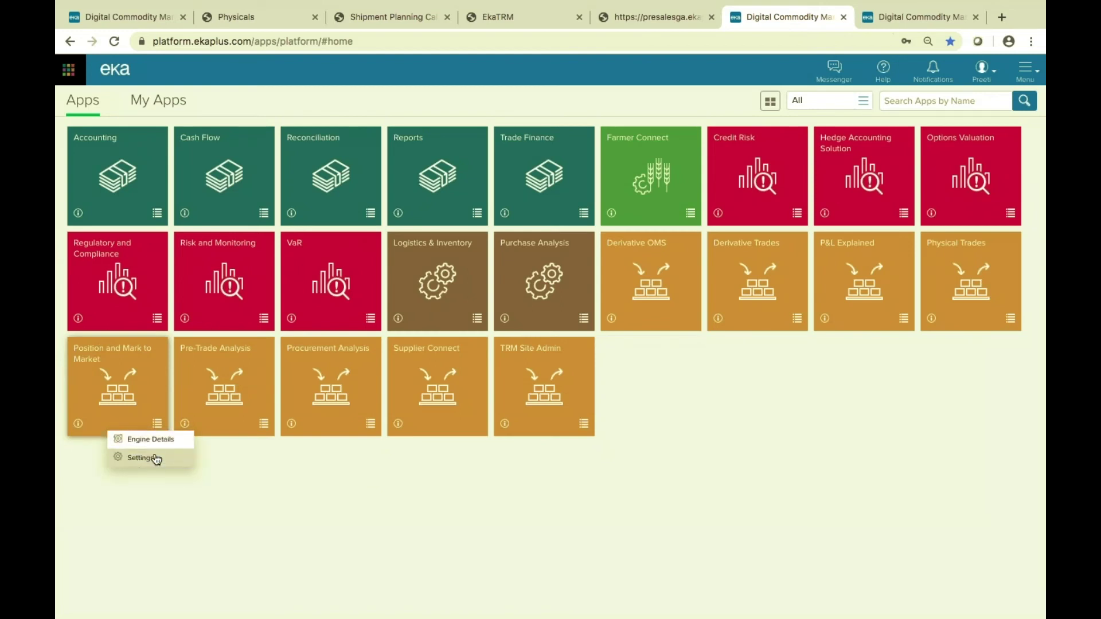
click(154, 459)
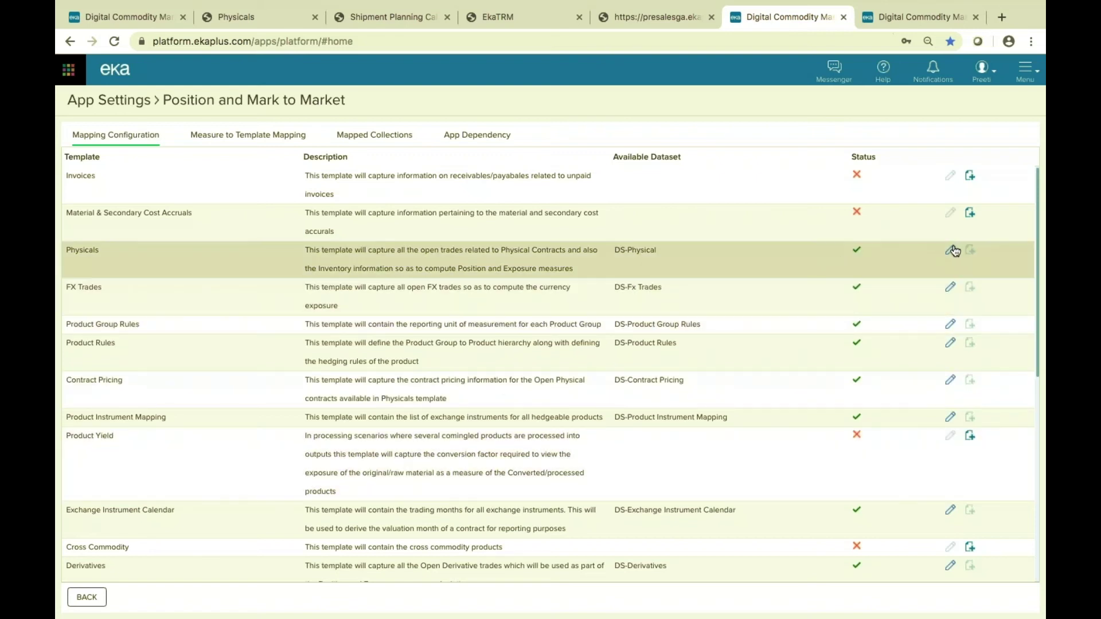
click(952, 251)
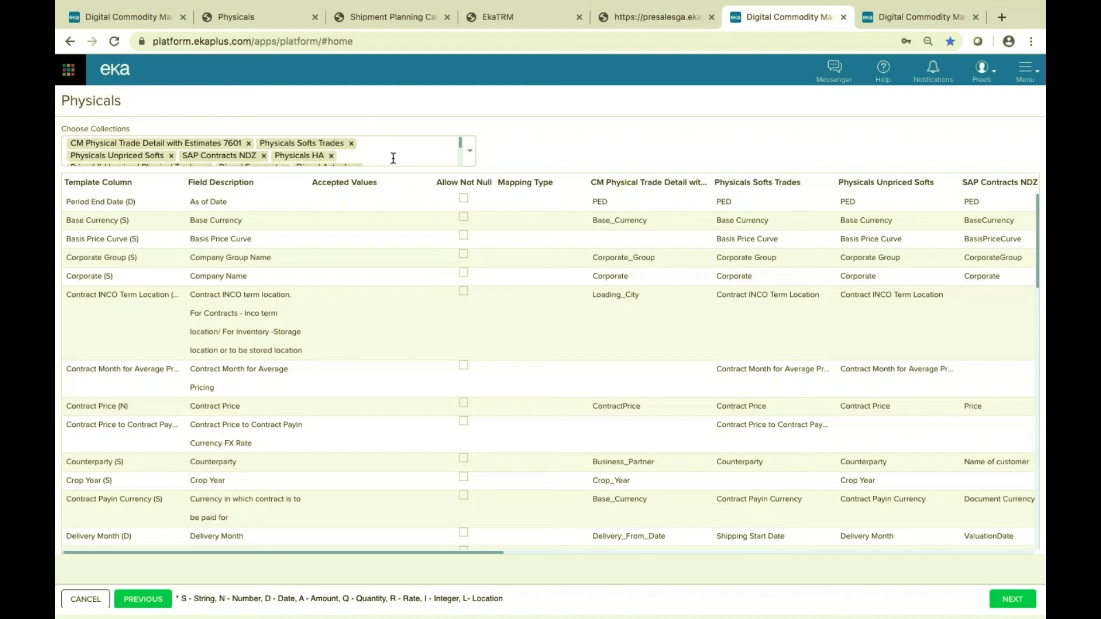
Set the SAP Contracts NDZ cell on the Corporate_Group row to CorporateGroup.
scroll(393, 158, down, 3)
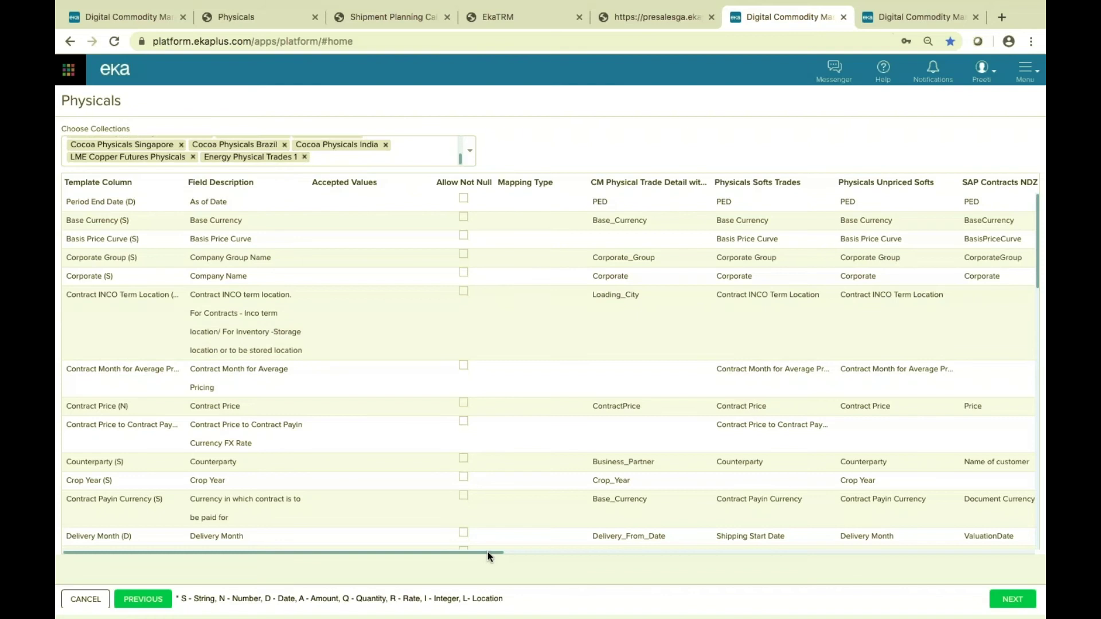
drag(487, 551, 367, 539)
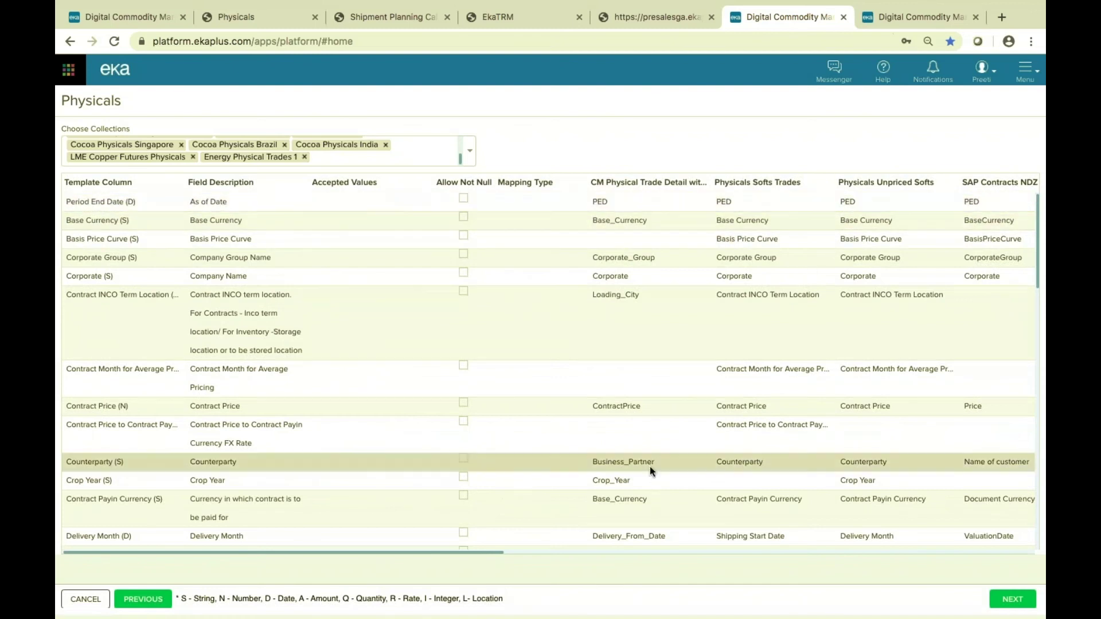
drag(494, 550, 621, 566)
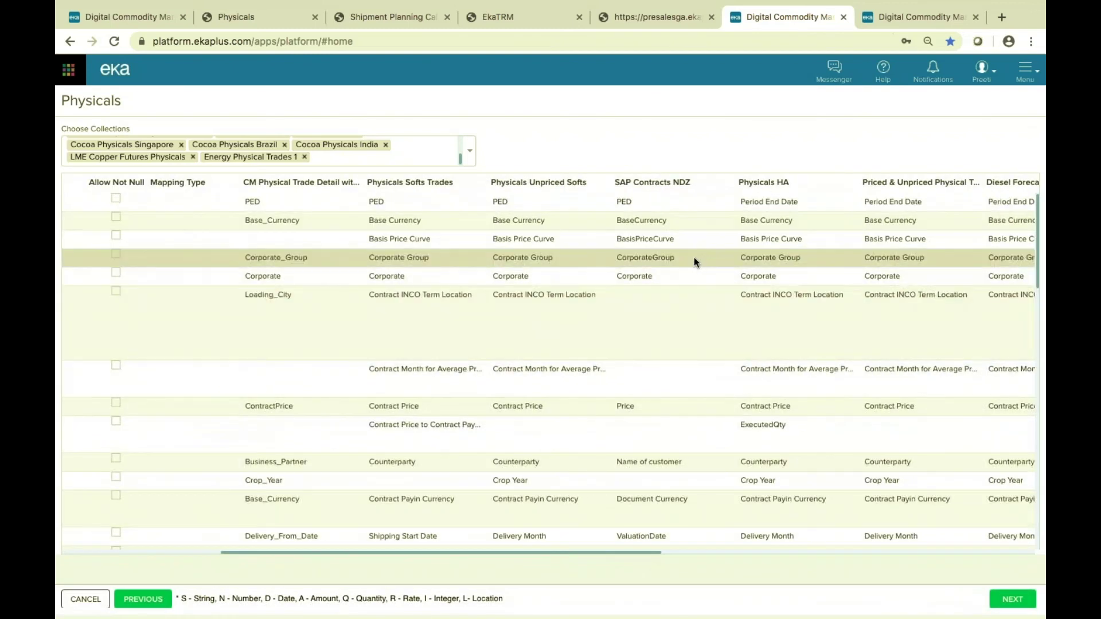
click(694, 257)
click(729, 261)
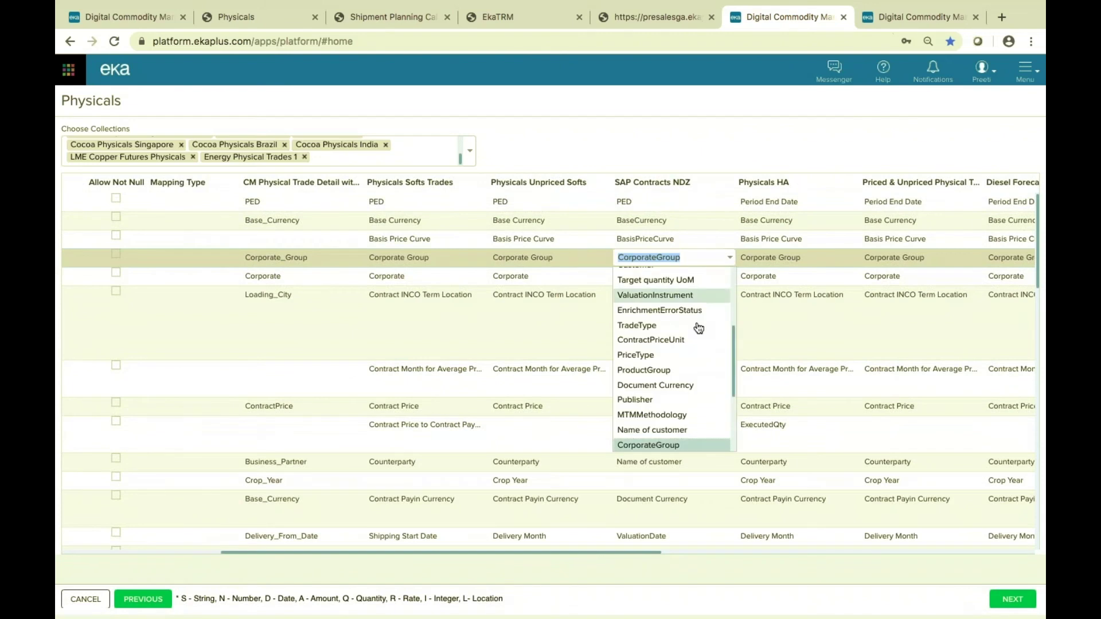
click(686, 446)
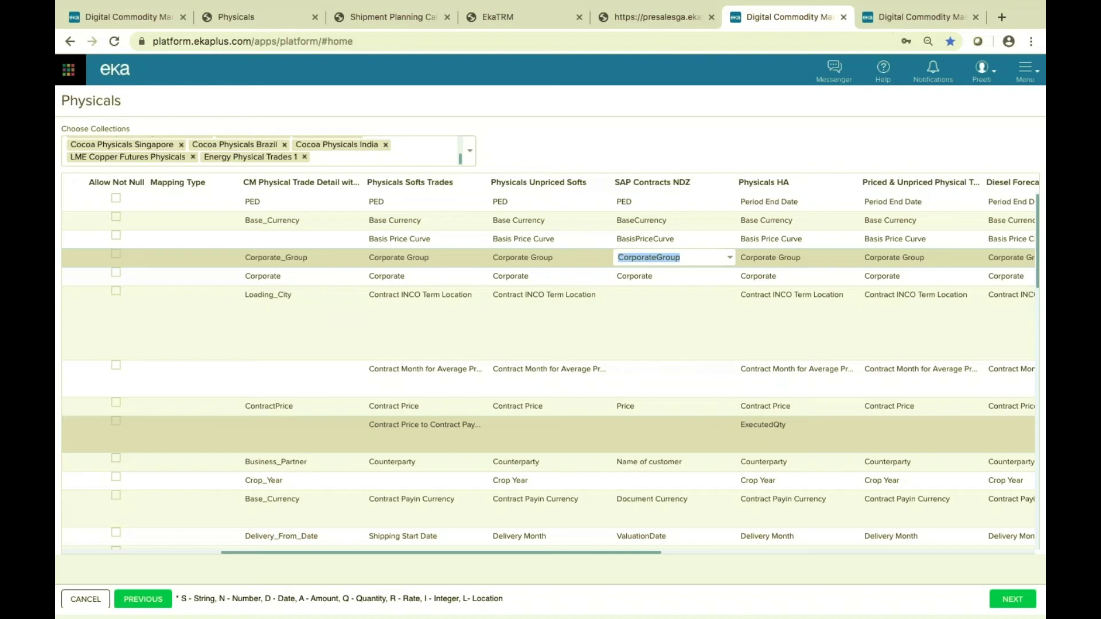
click(118, 81)
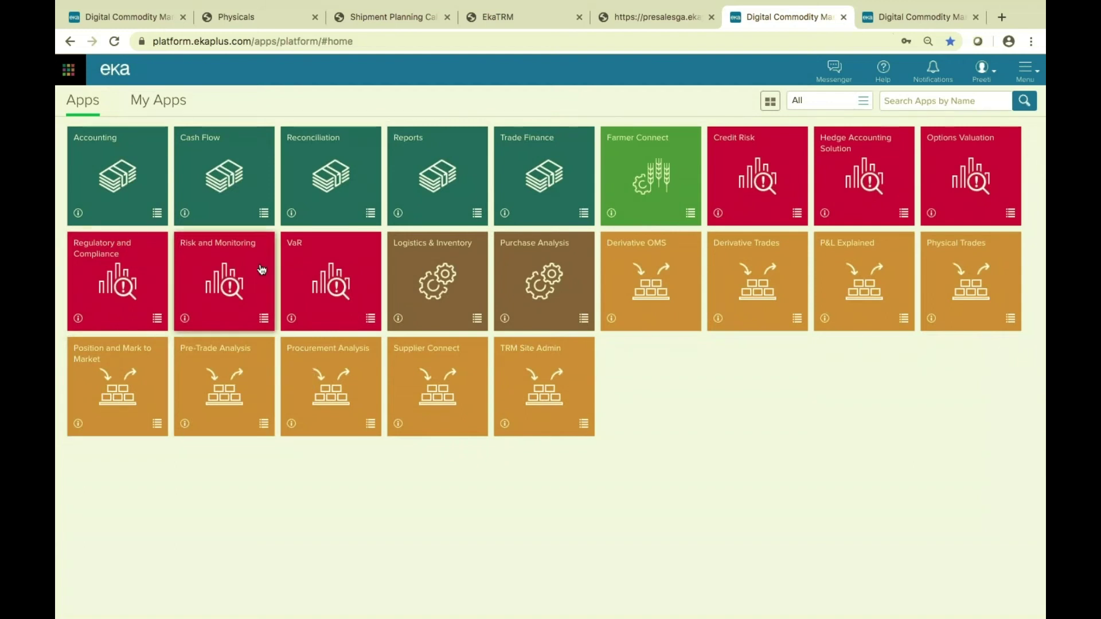
Switch to the Energy Risk Reports dashboard tab.
click(903, 19)
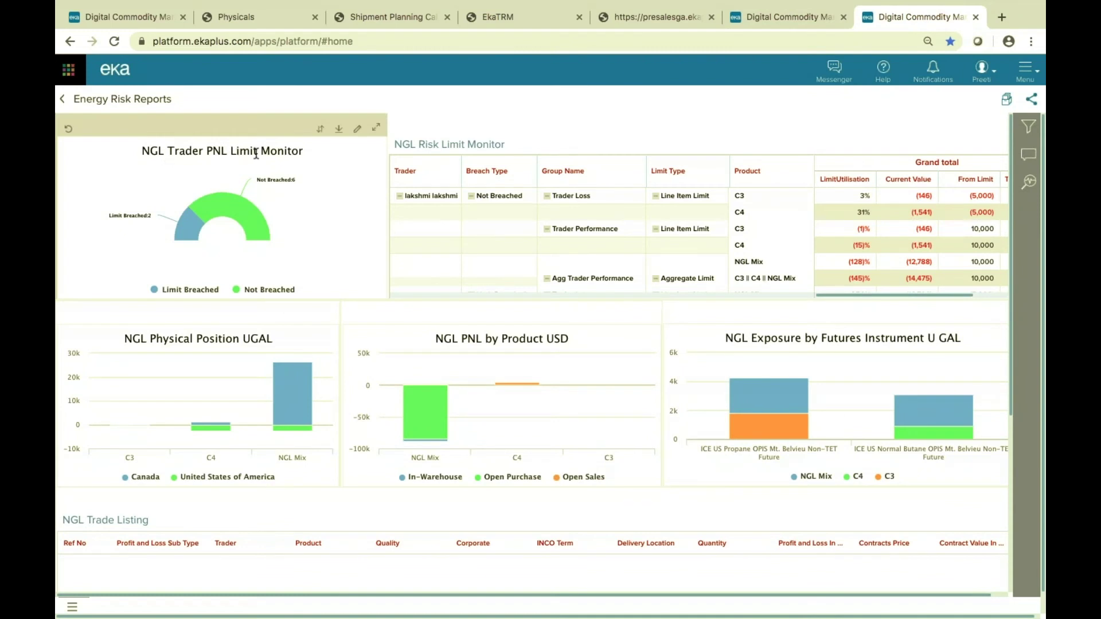
mouse_move(189, 238)
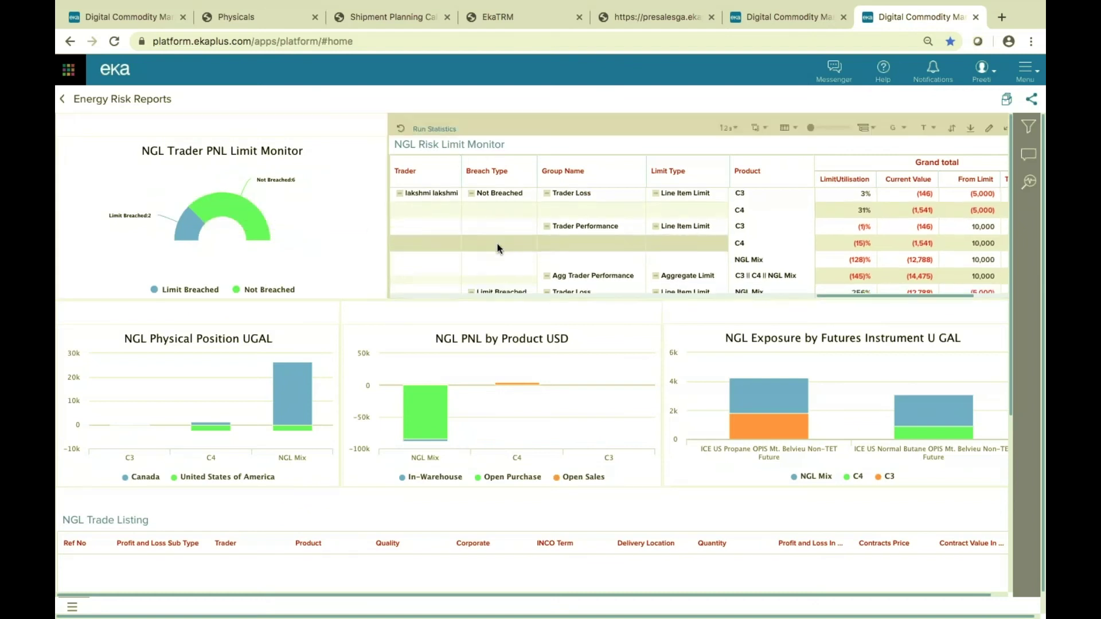
scroll(498, 247, down, 1)
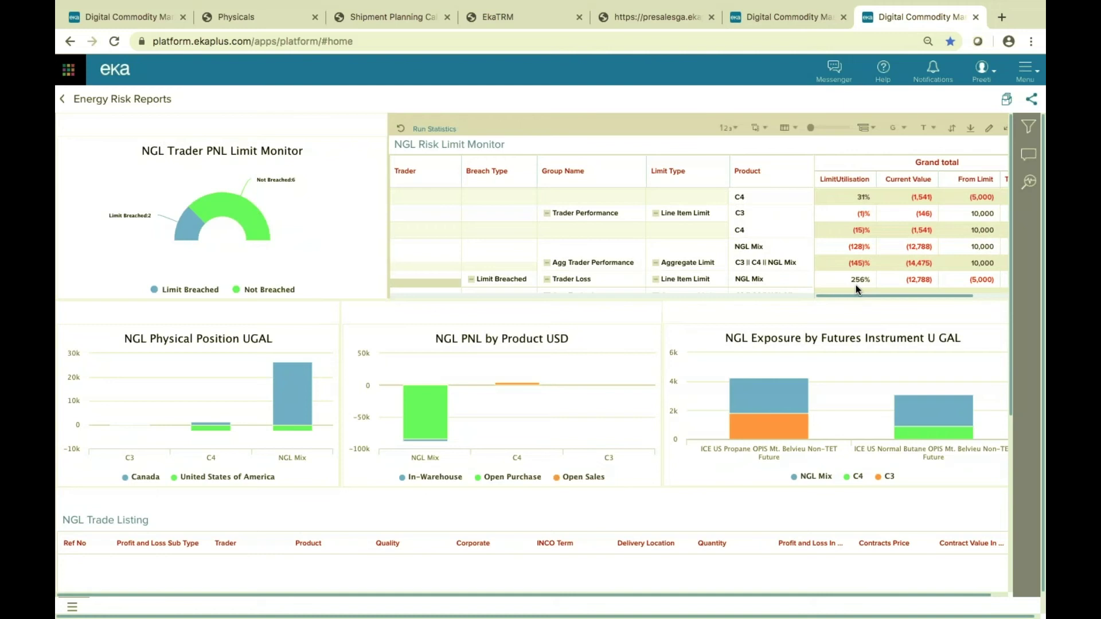
Filter the charts to NGL Mix and bring up drill-down options on its PNL bar.
click(857, 250)
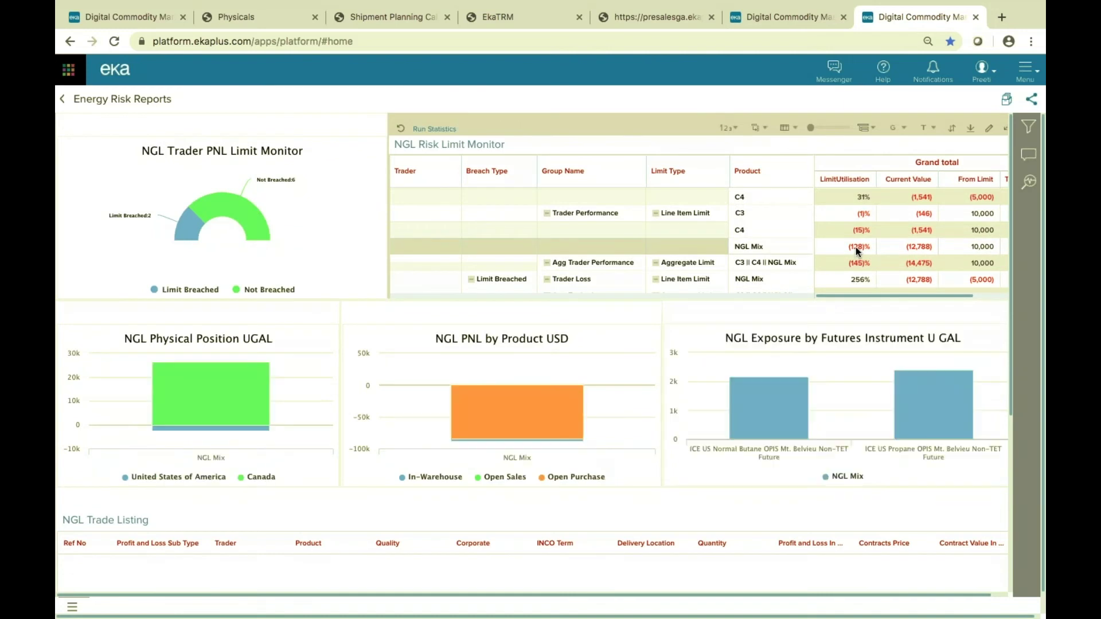
mouse_move(161, 401)
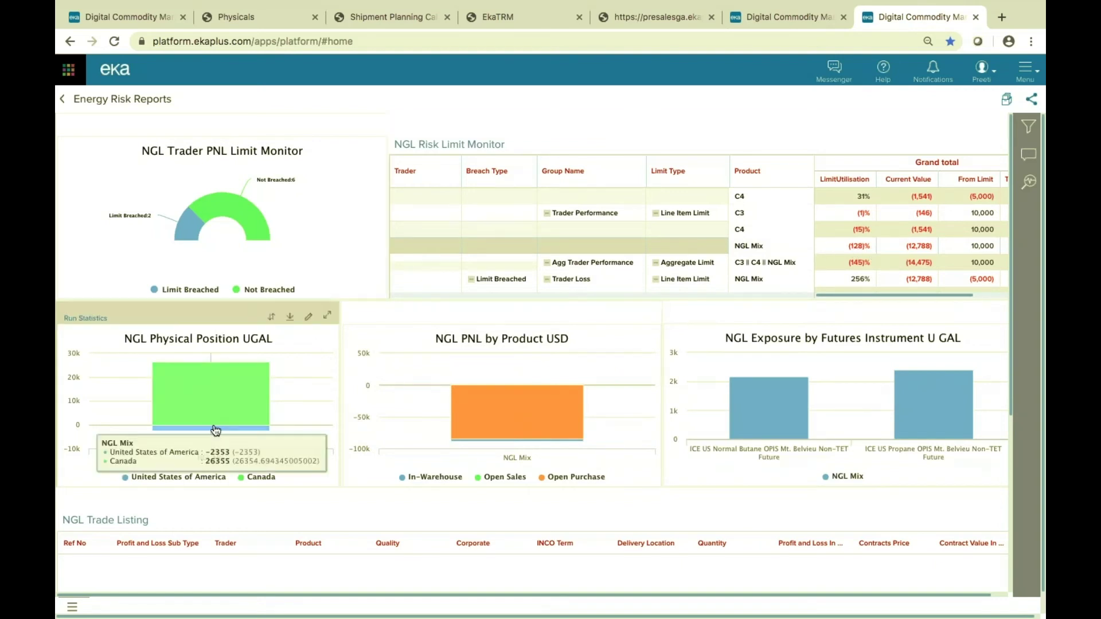
mouse_move(516, 386)
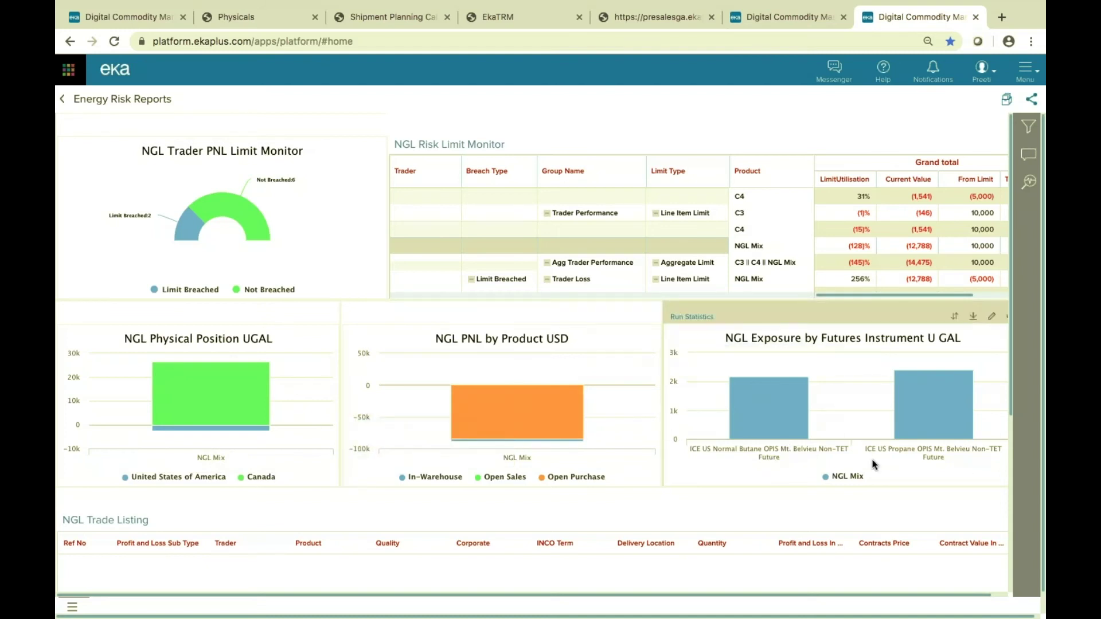
mouse_move(550, 403)
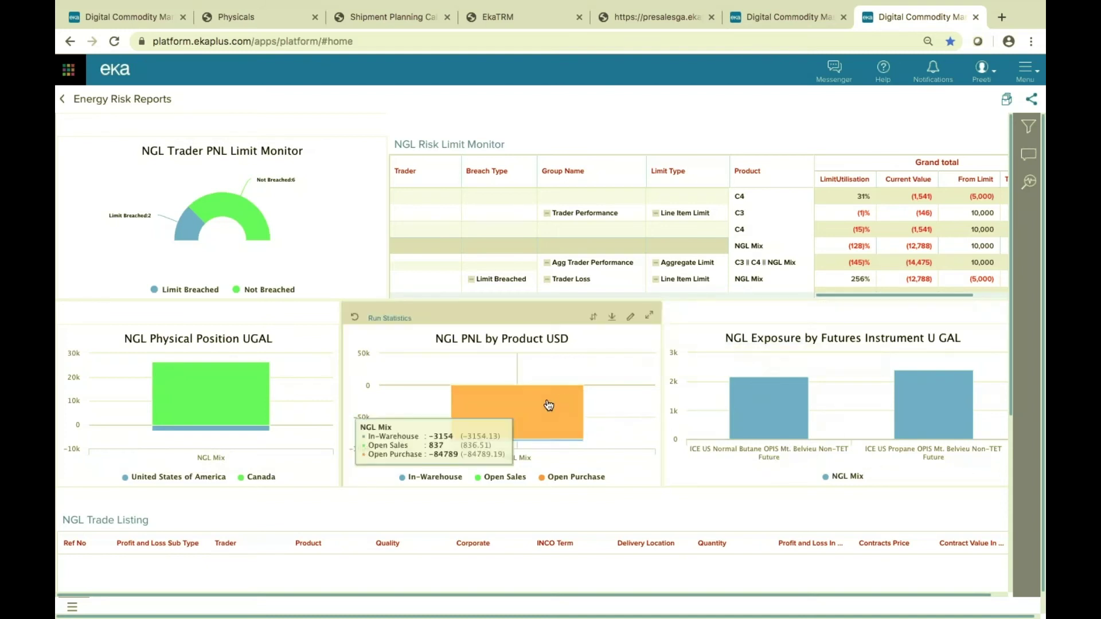
click(549, 405)
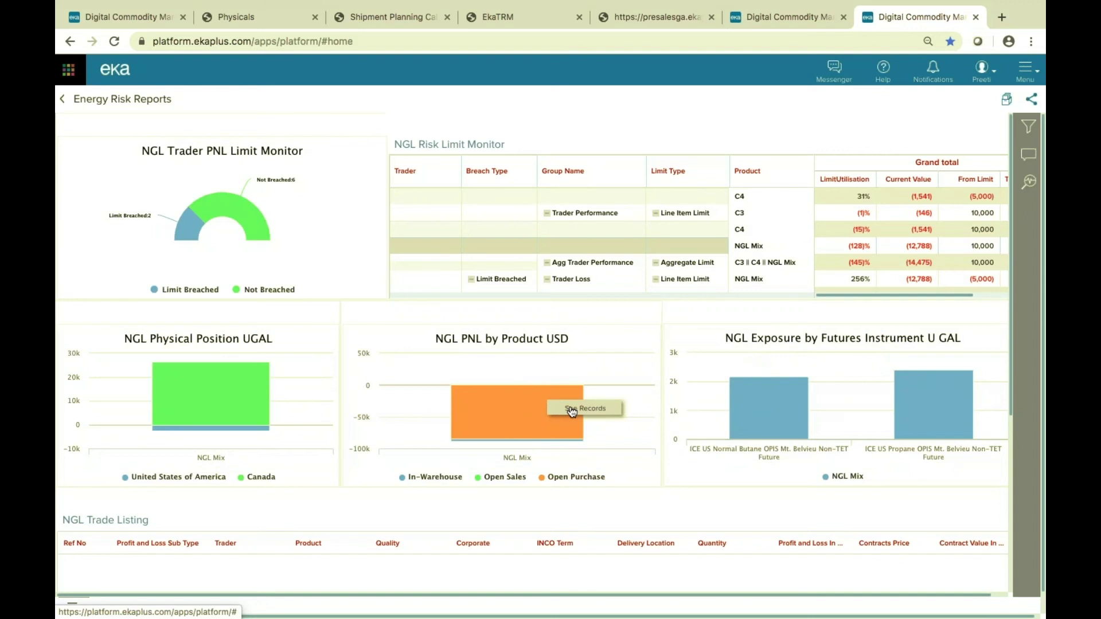
click(573, 409)
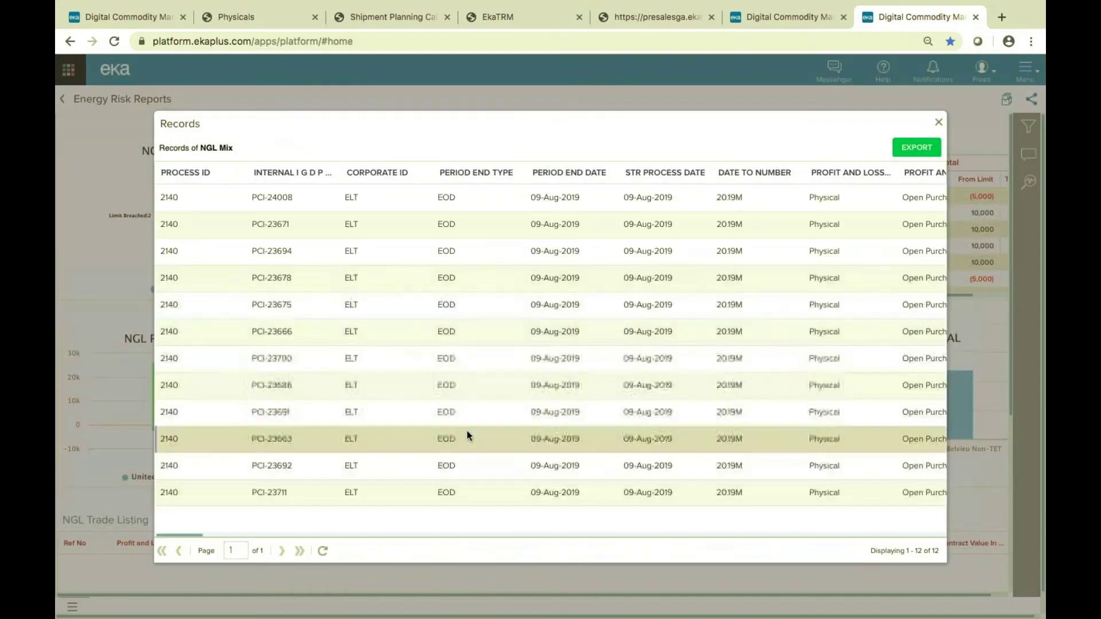
click(940, 123)
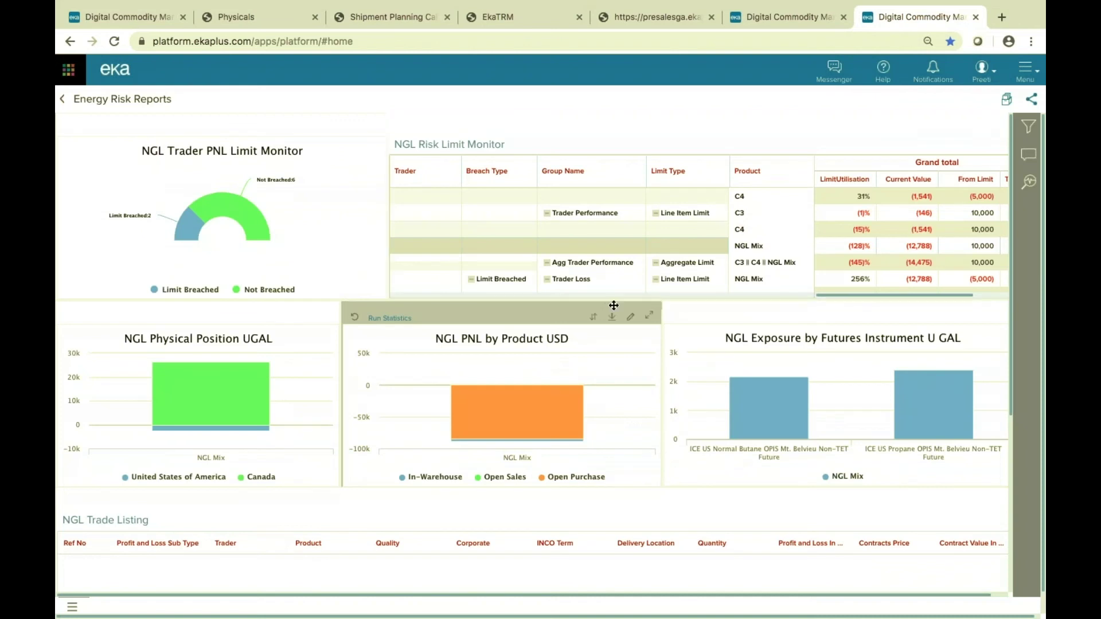
click(631, 318)
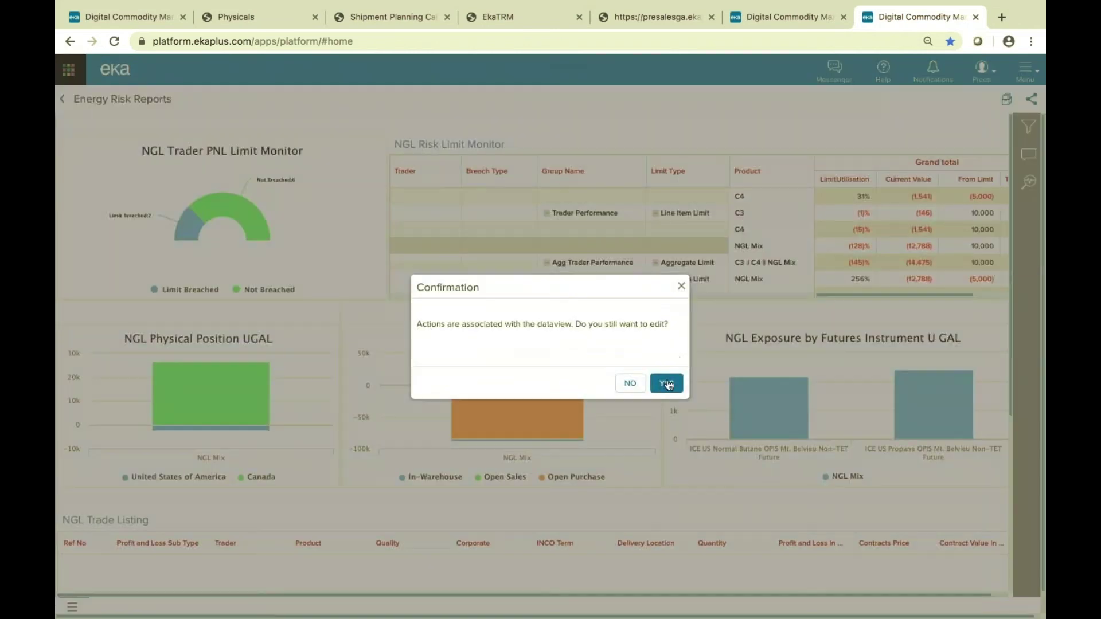
click(665, 385)
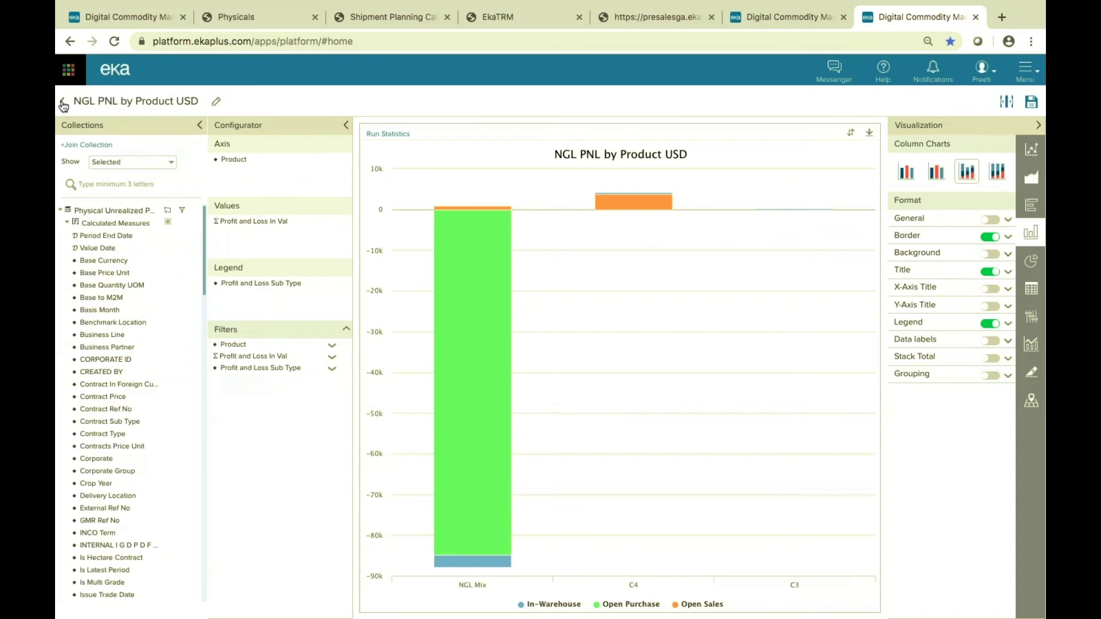
click(63, 103)
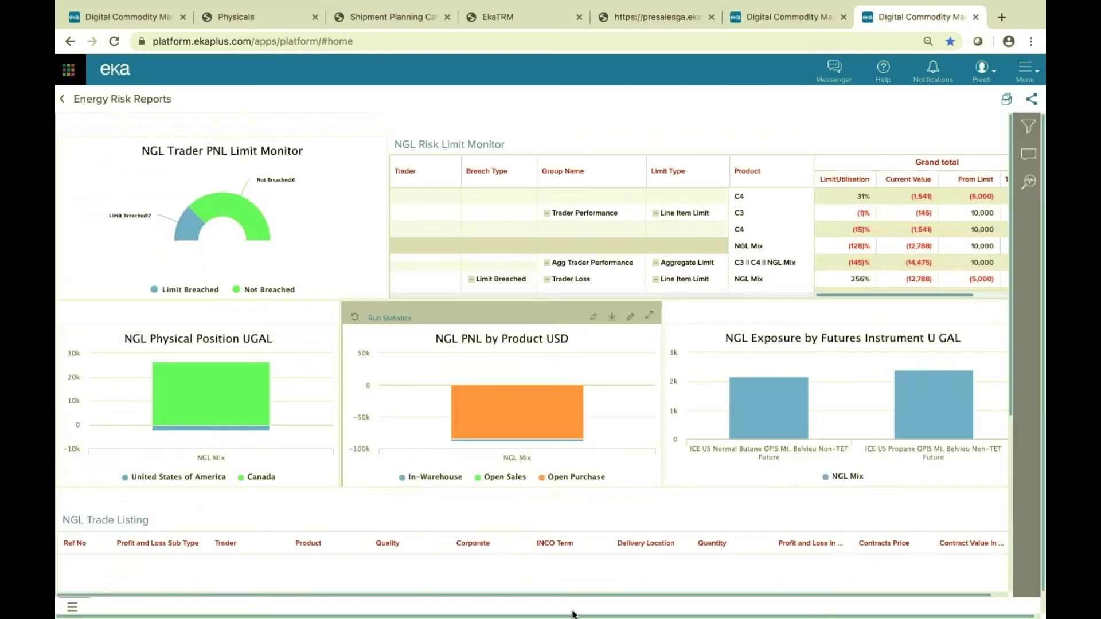
click(1025, 159)
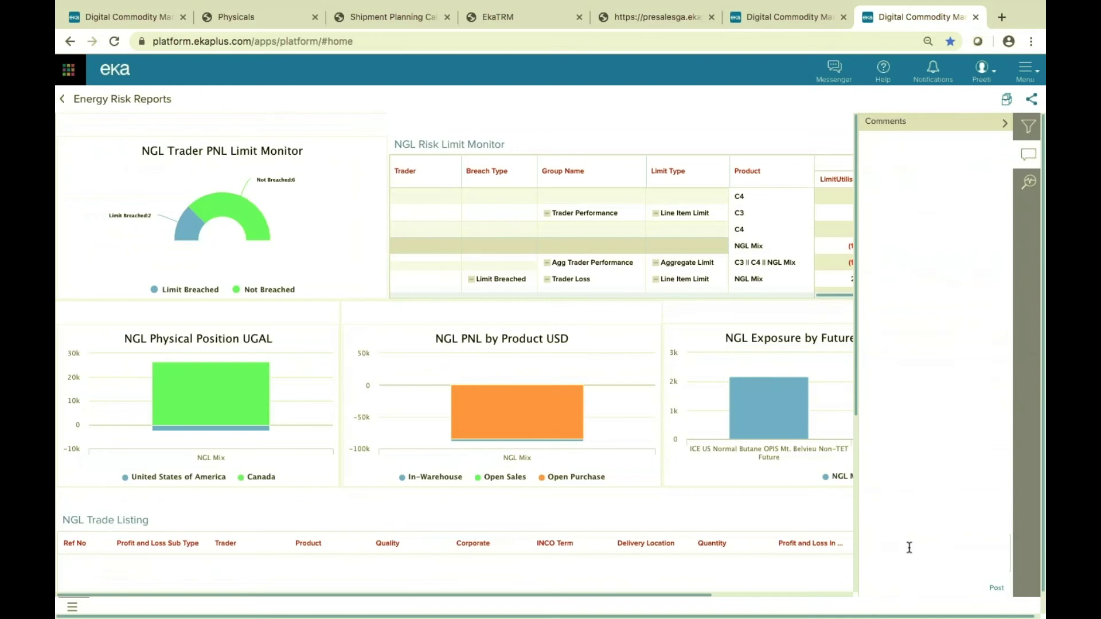
Post a comment asking a colleague to look at NGL positions, then collapse the Comments panel.
click(909, 547)
text(Prem, please lool at NGL positions)
click(996, 588)
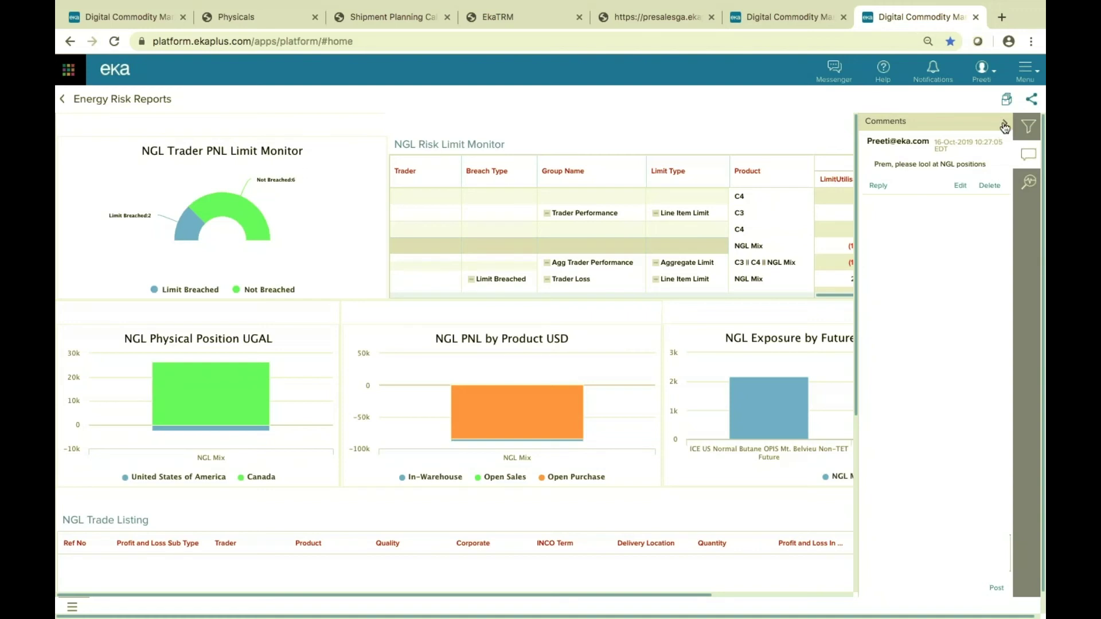
click(1007, 125)
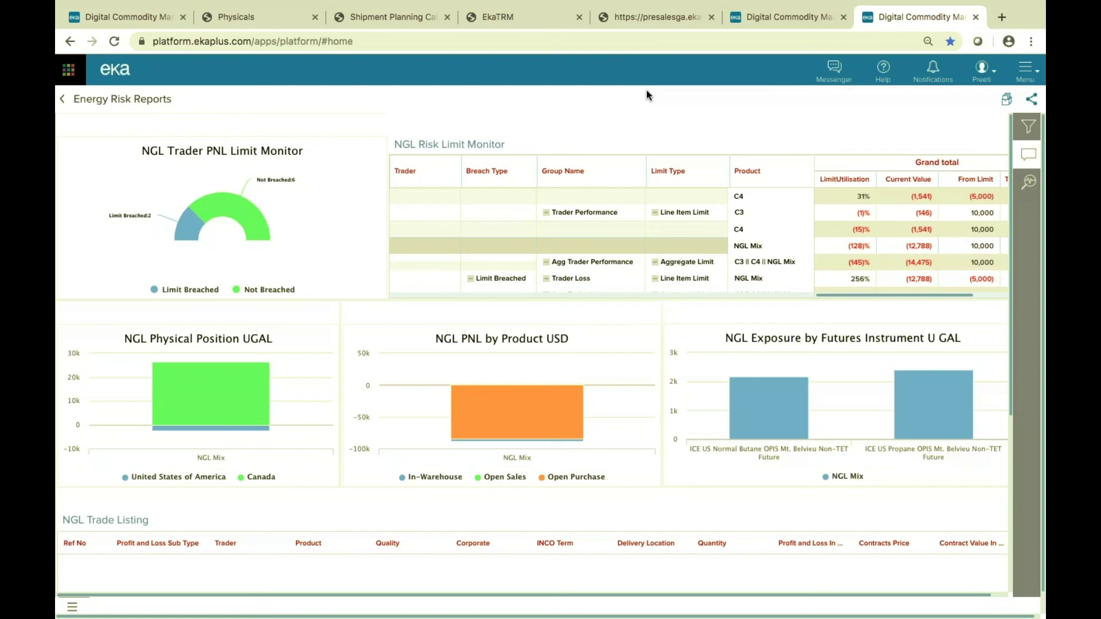
Open the NGL PNL by Product USD dataview for editing.
mouse_move(564, 335)
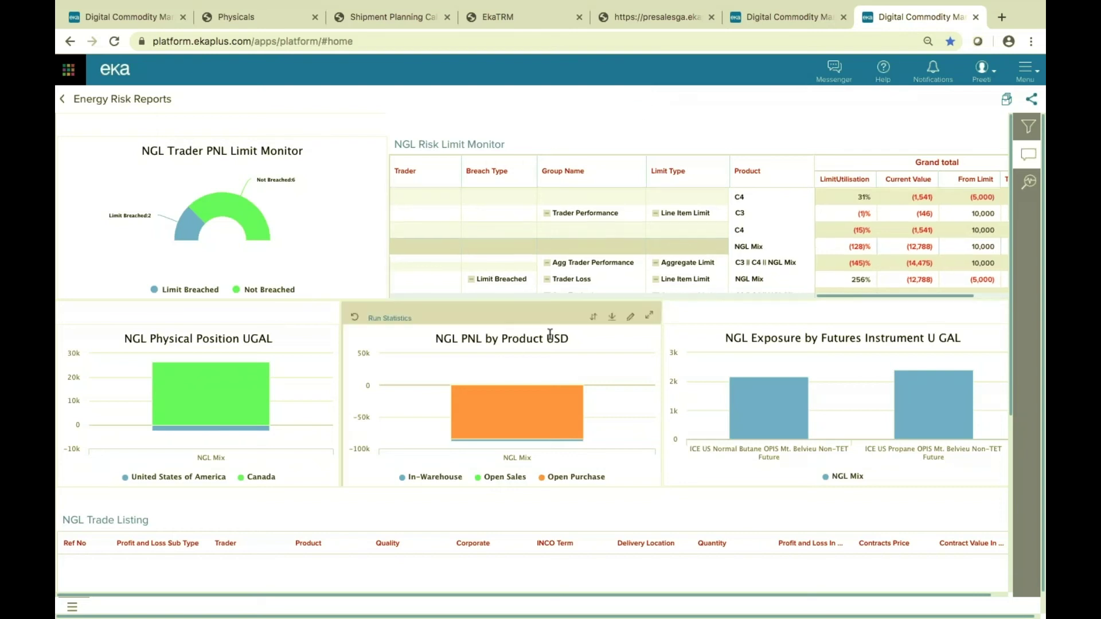
click(631, 315)
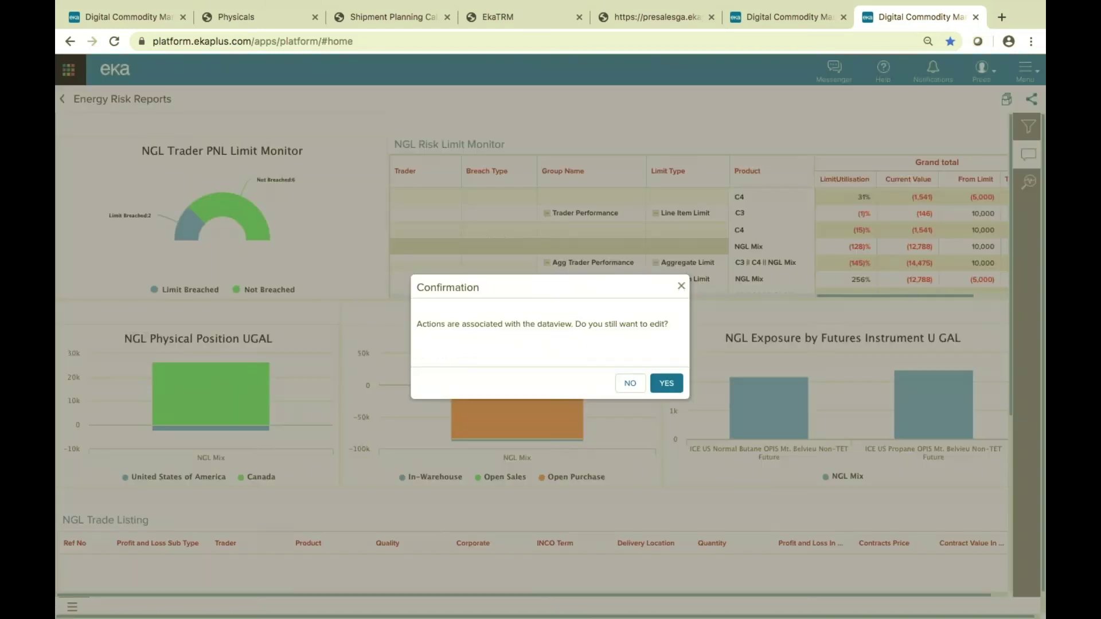
click(674, 384)
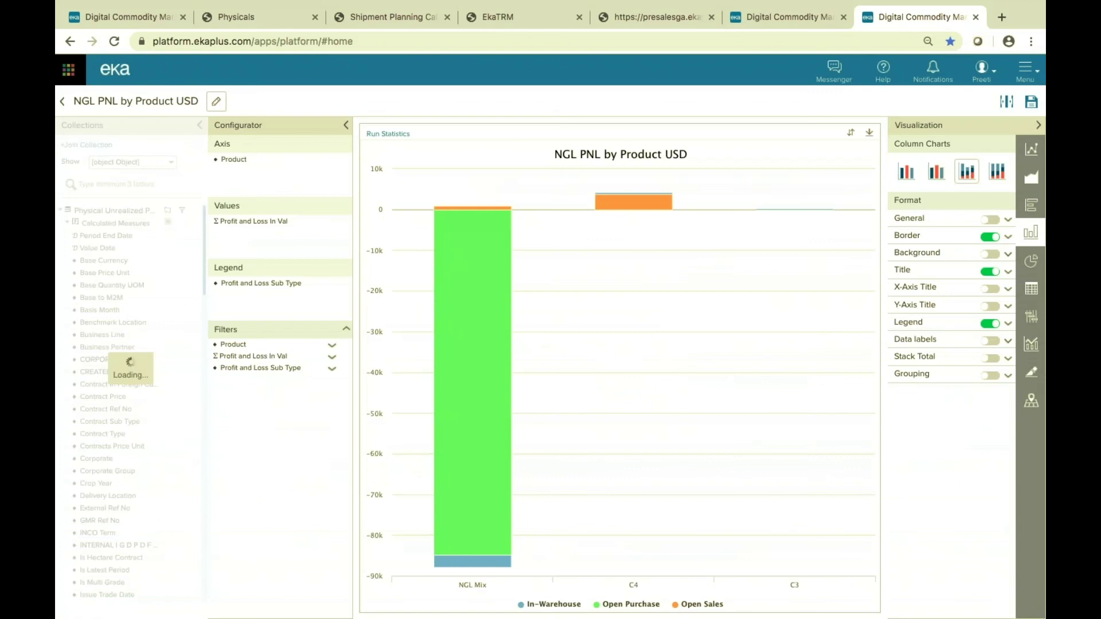
Review the dataview's access security roles, discard the setup changes and return to the dashboard.
click(217, 102)
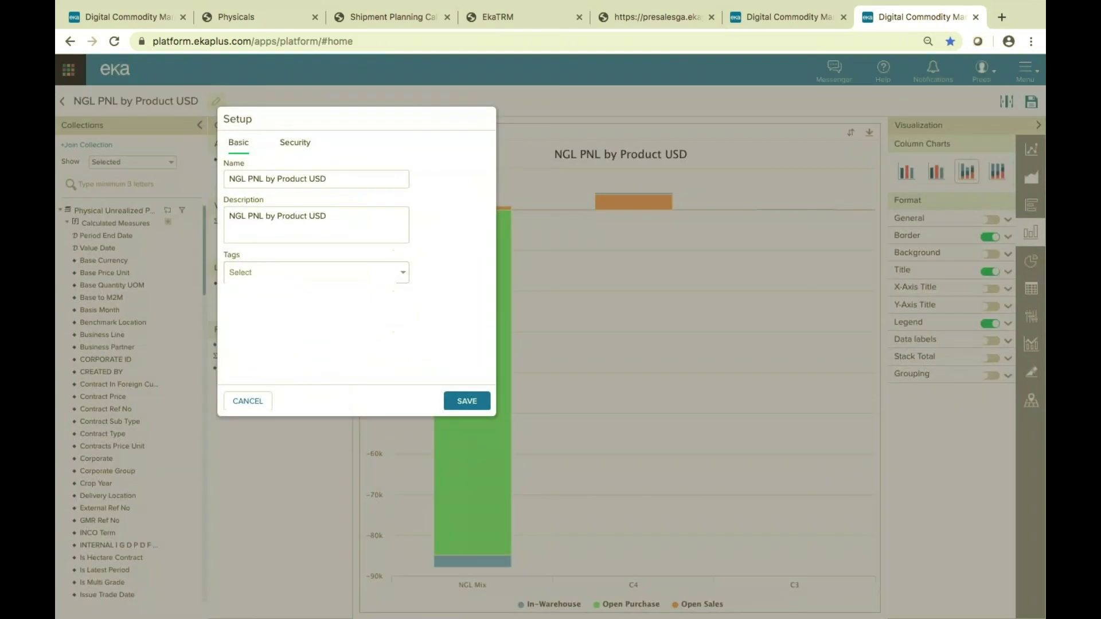
click(297, 148)
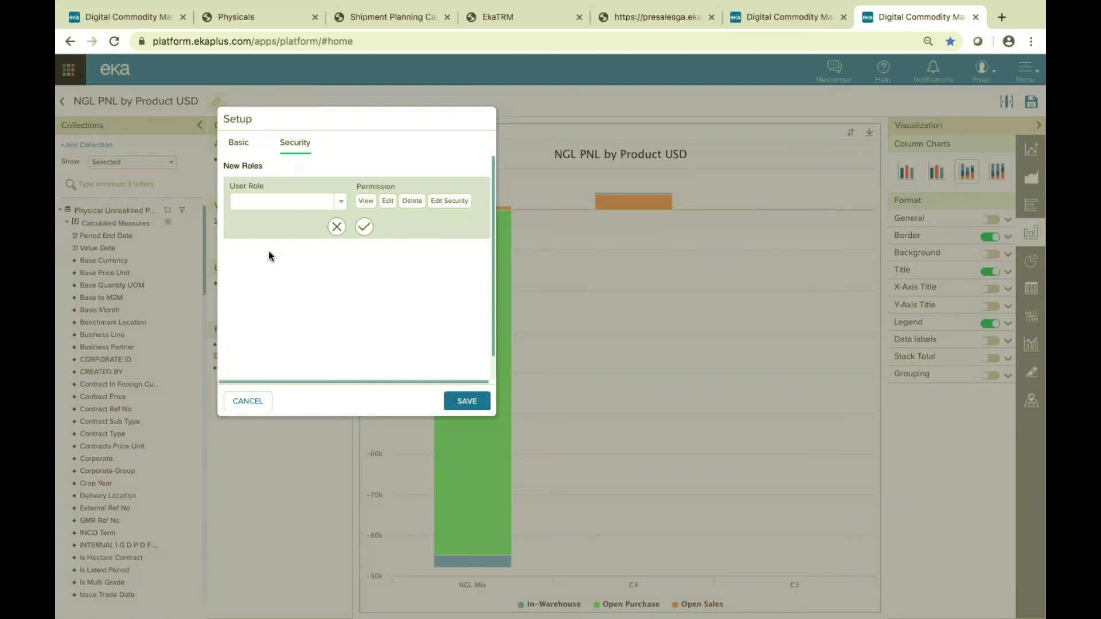
click(340, 202)
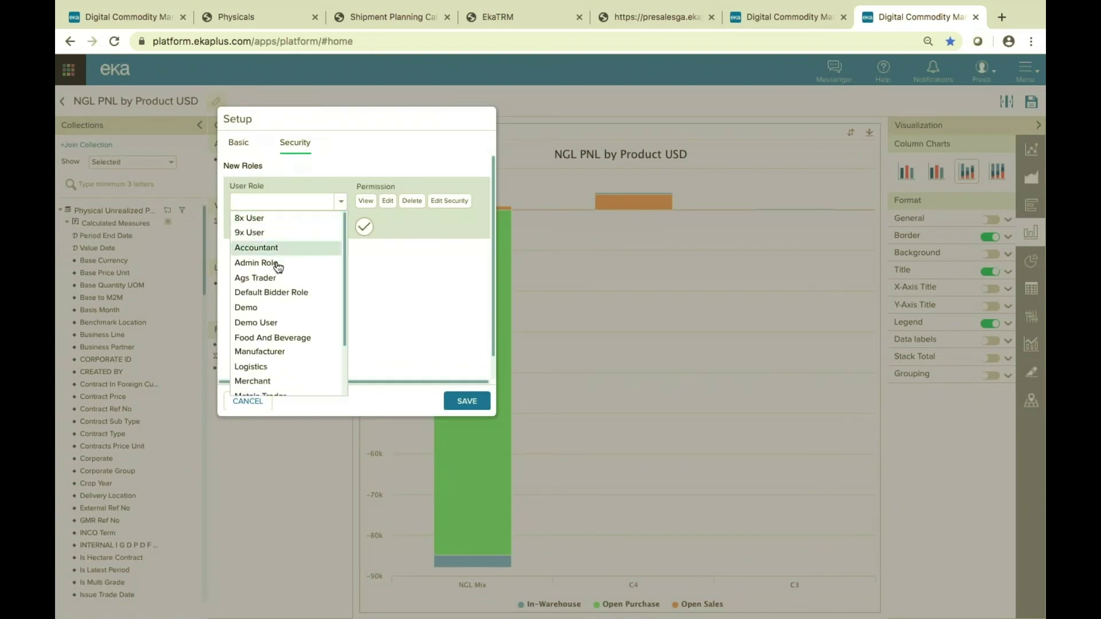
scroll(285, 295, down, 2)
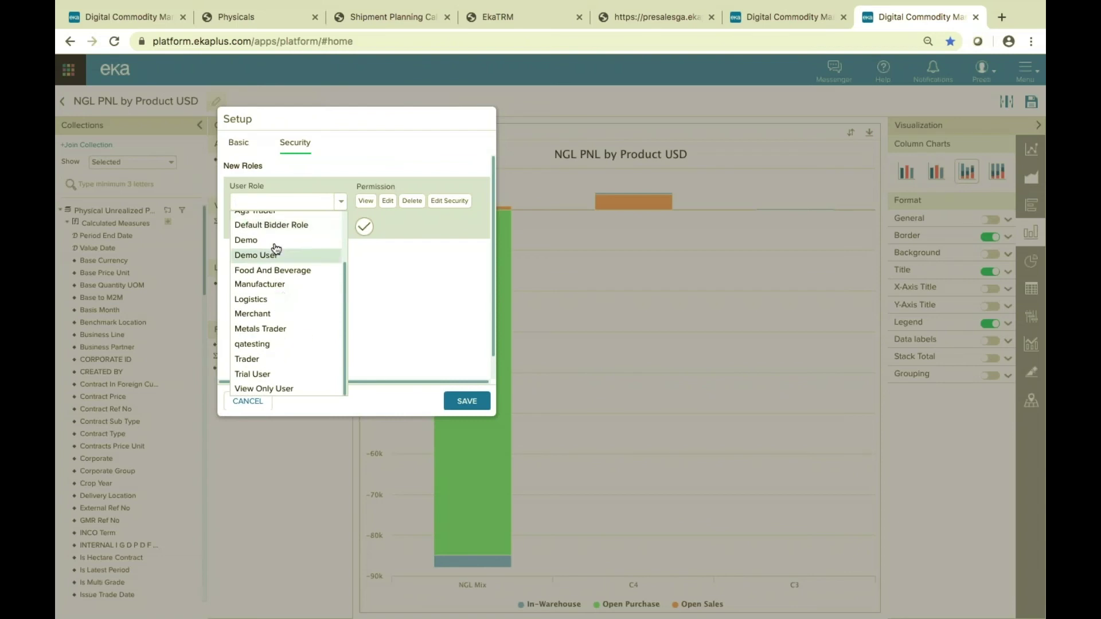
click(446, 303)
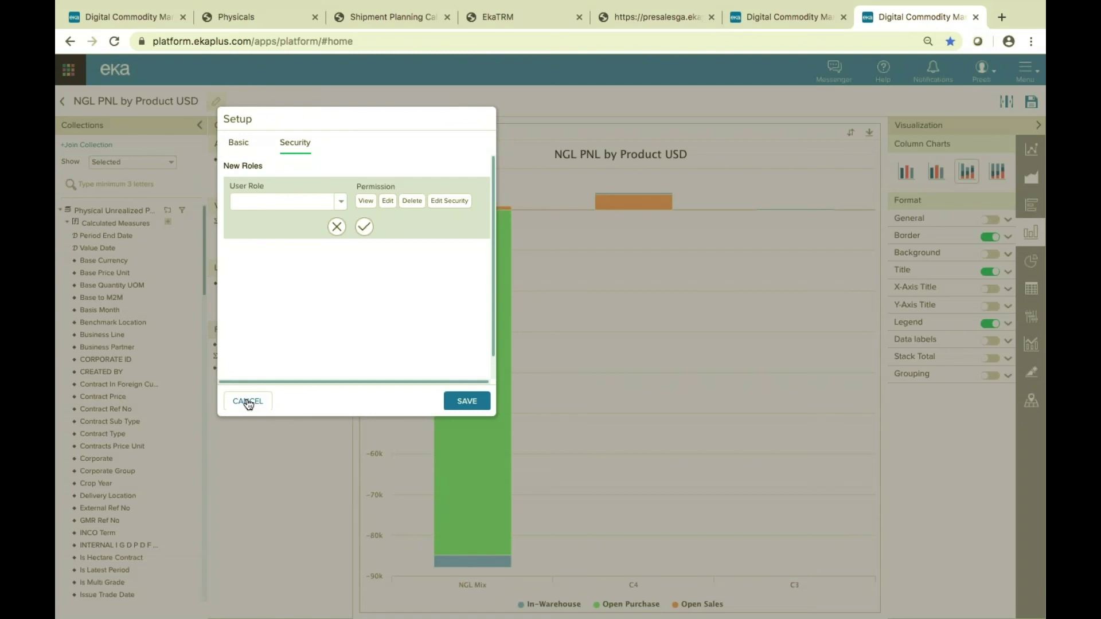
click(248, 403)
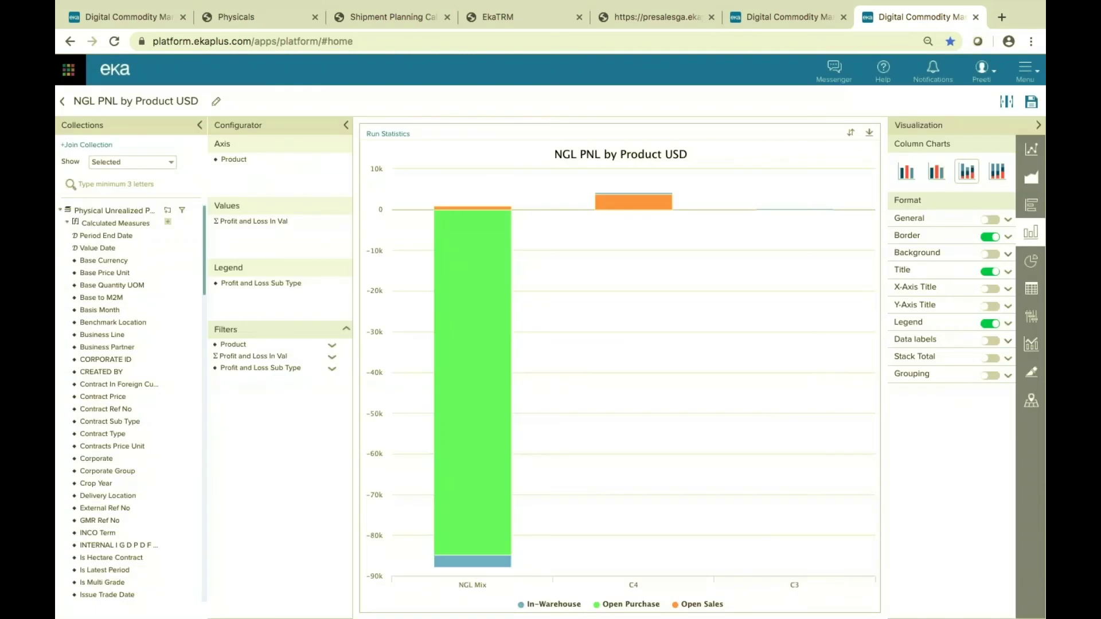
click(63, 104)
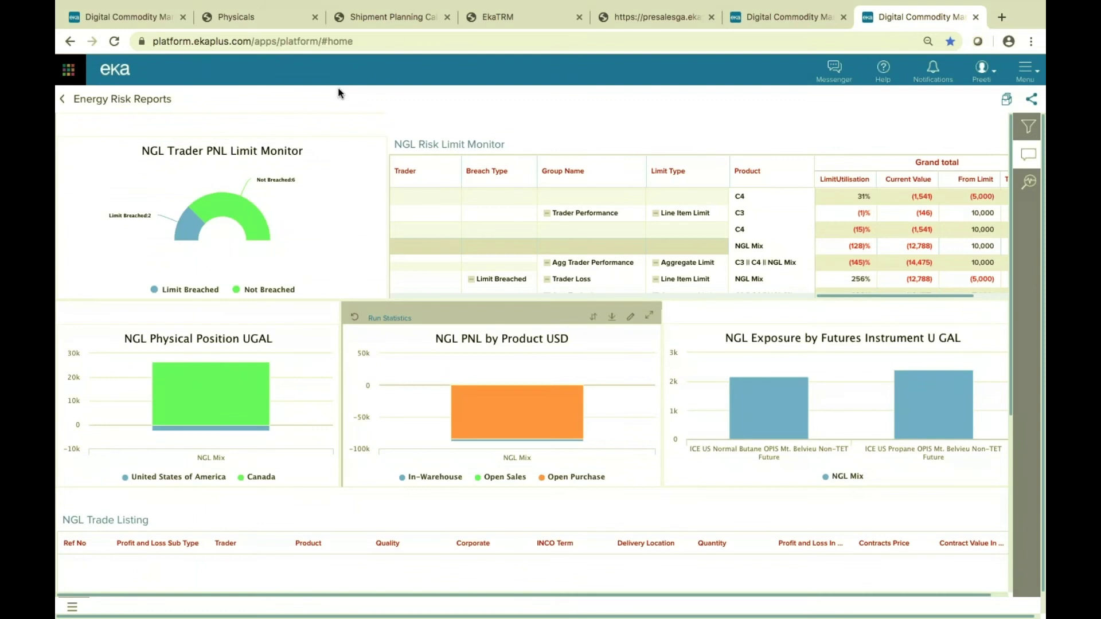
Show the cloned Physicals purchase contract's Item Details with the 1000 m3 Crude item.
click(250, 21)
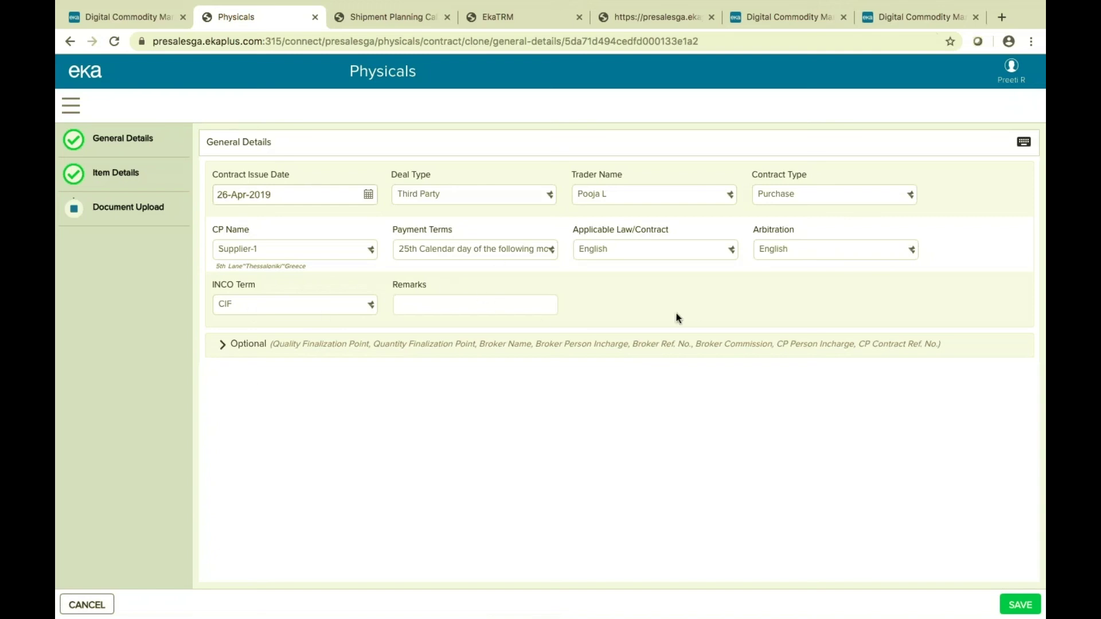
click(118, 173)
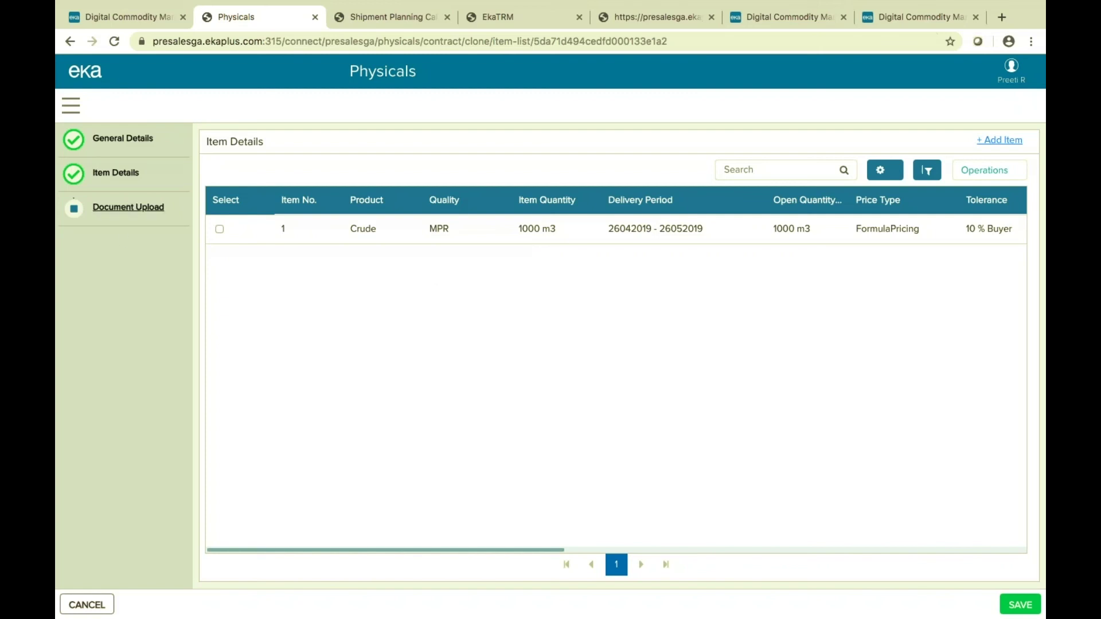
Select the Crude item row and open it for editing via Operations > Edit.
click(219, 229)
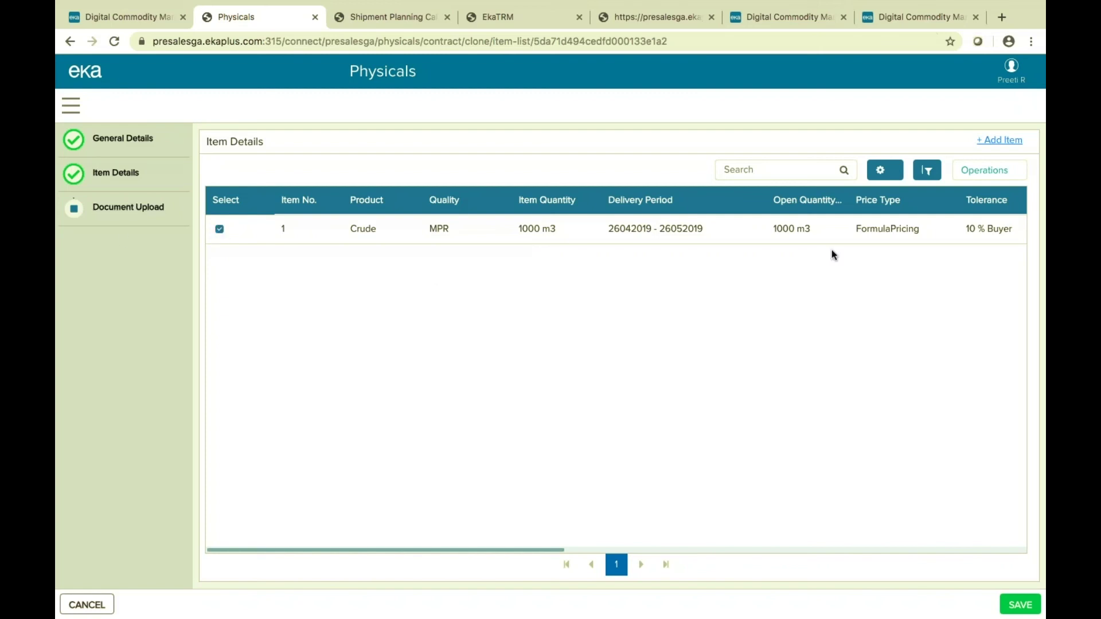
click(994, 171)
click(952, 195)
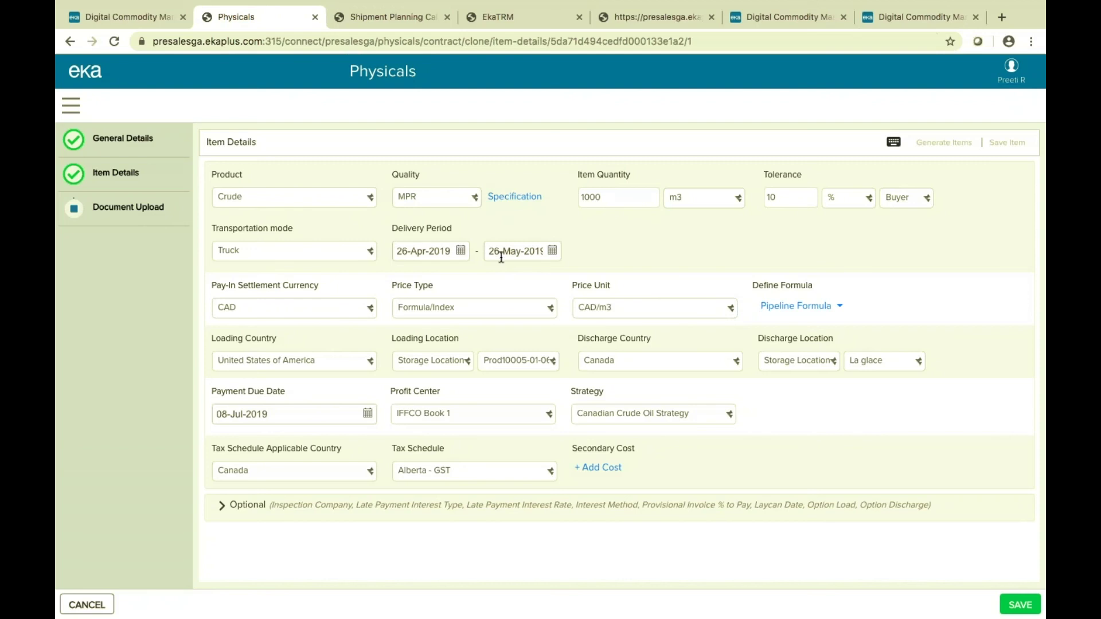
Keep Truck transport and Formula/Index price type, and bring up the Pipeline Formula options.
click(330, 251)
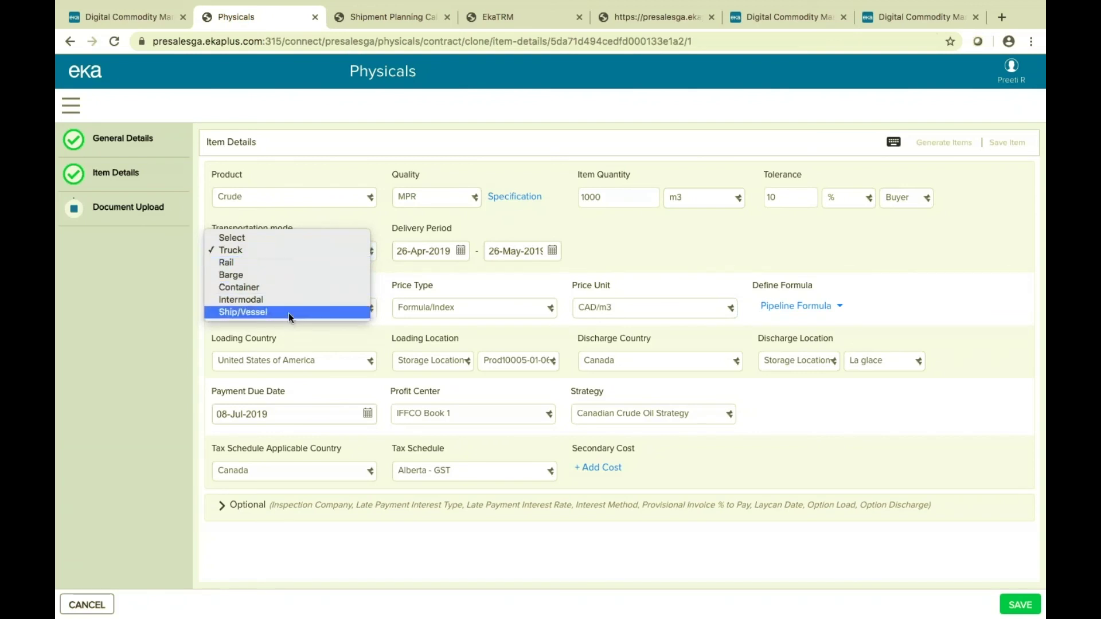
click(281, 254)
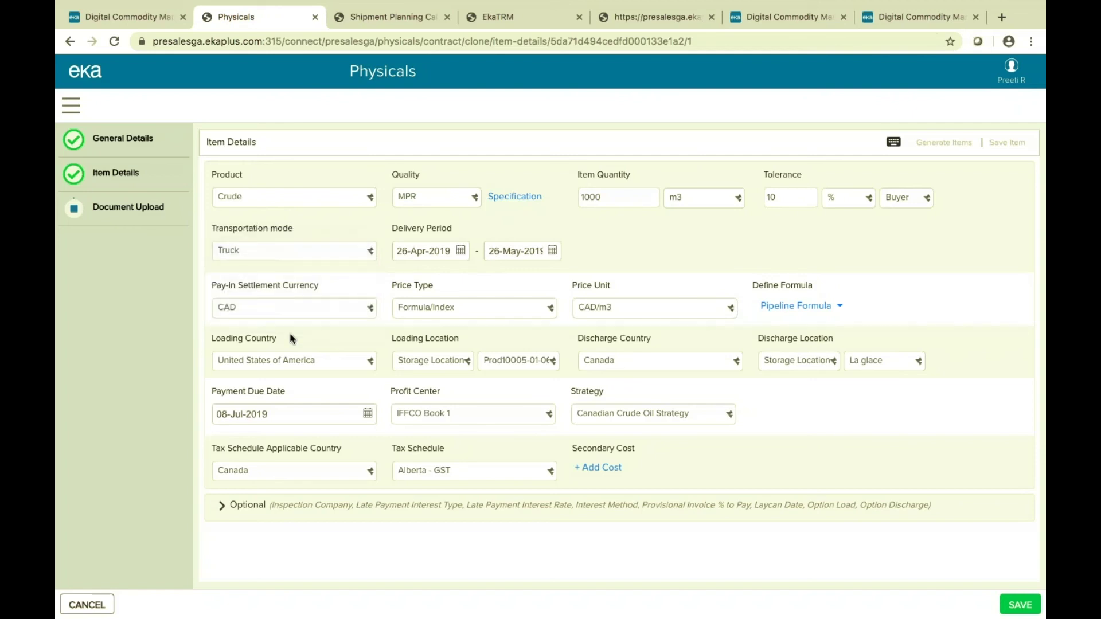
click(484, 307)
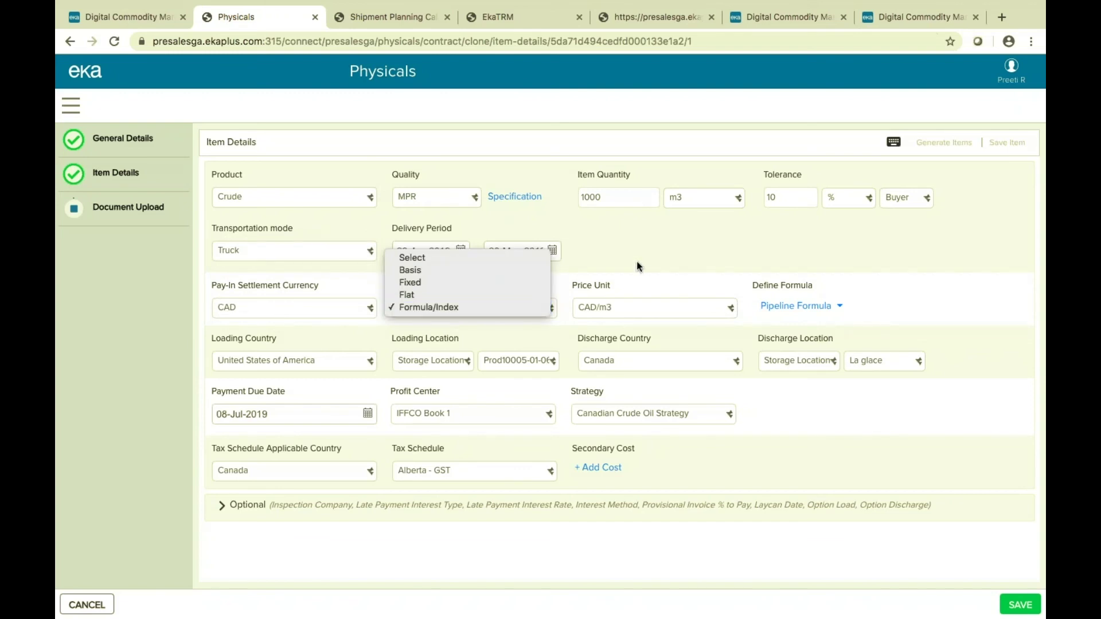
click(509, 308)
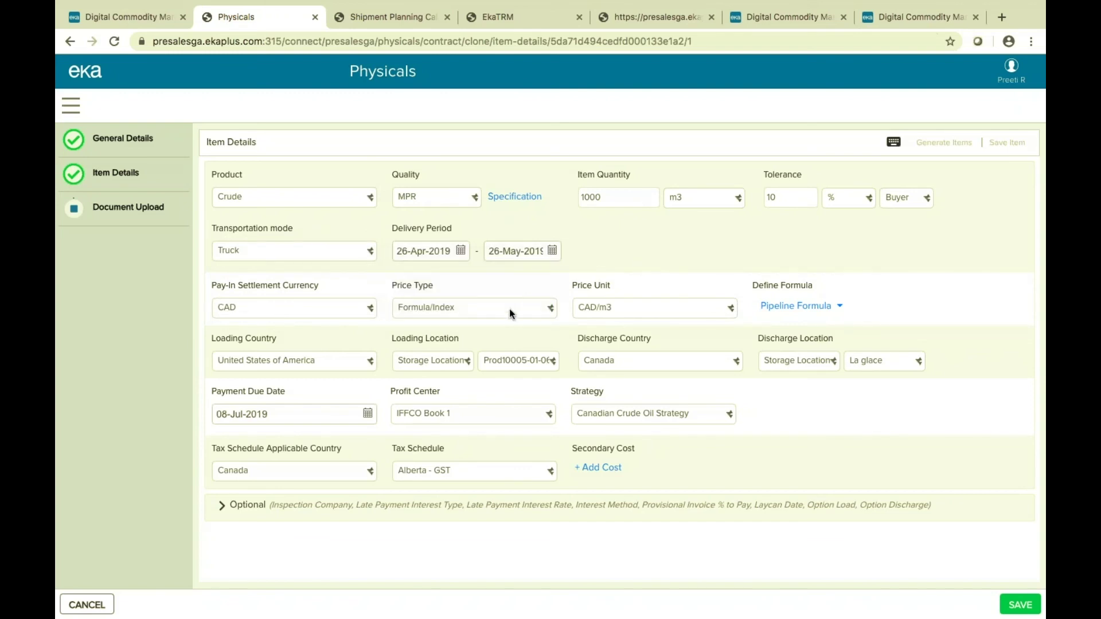
click(805, 311)
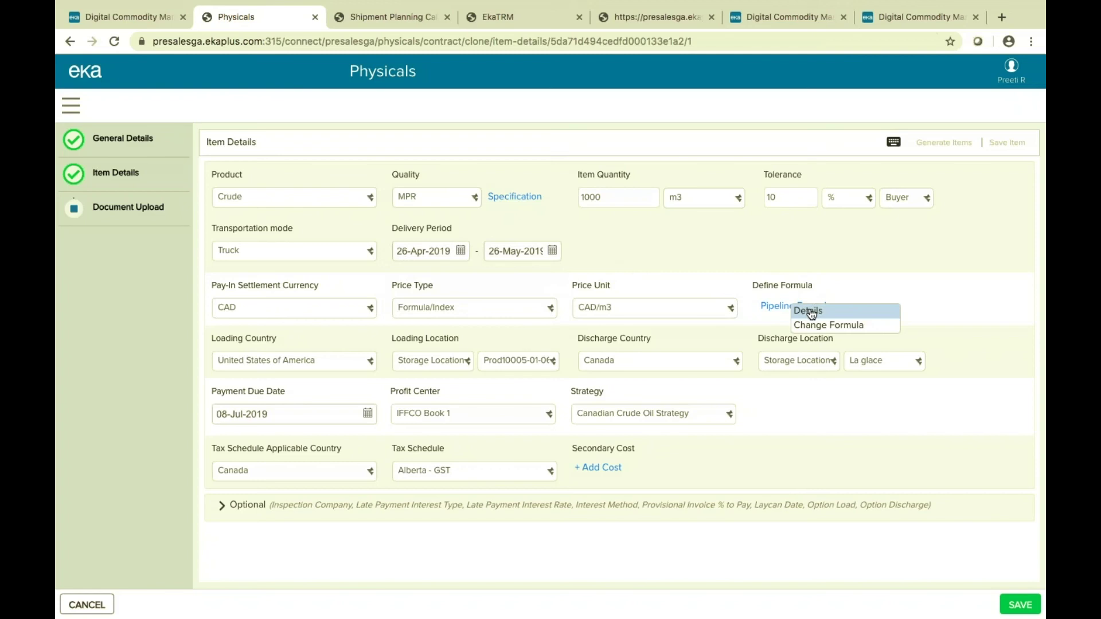
Check the Pipeline Formula curve details and its 2.85 CAD/m3 price preview, then go to the Shipment Planning Calendar.
click(808, 312)
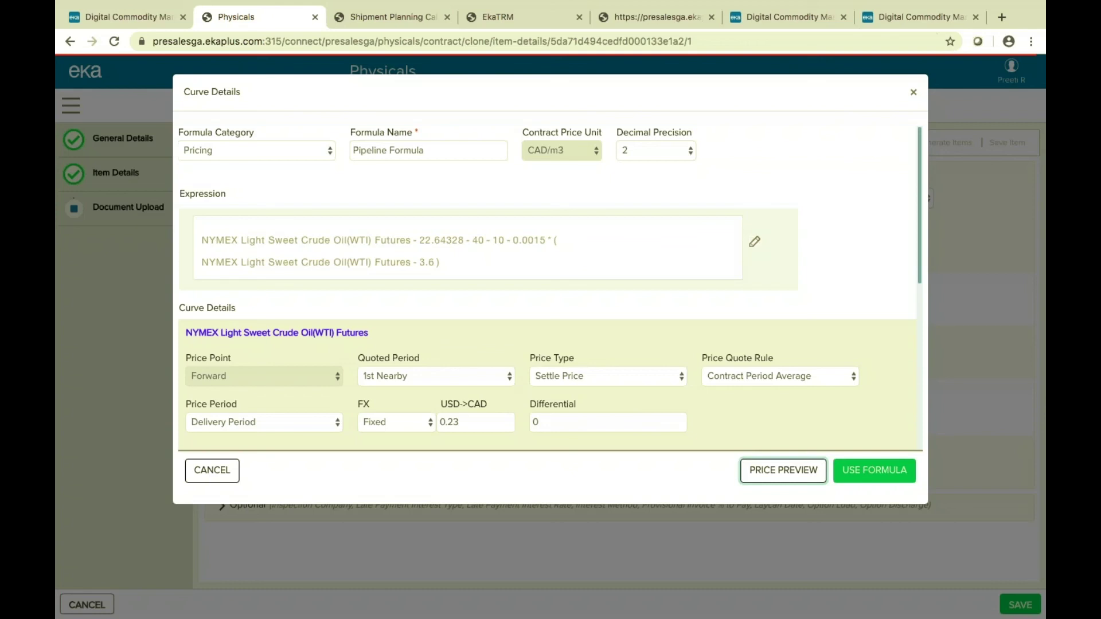
click(782, 470)
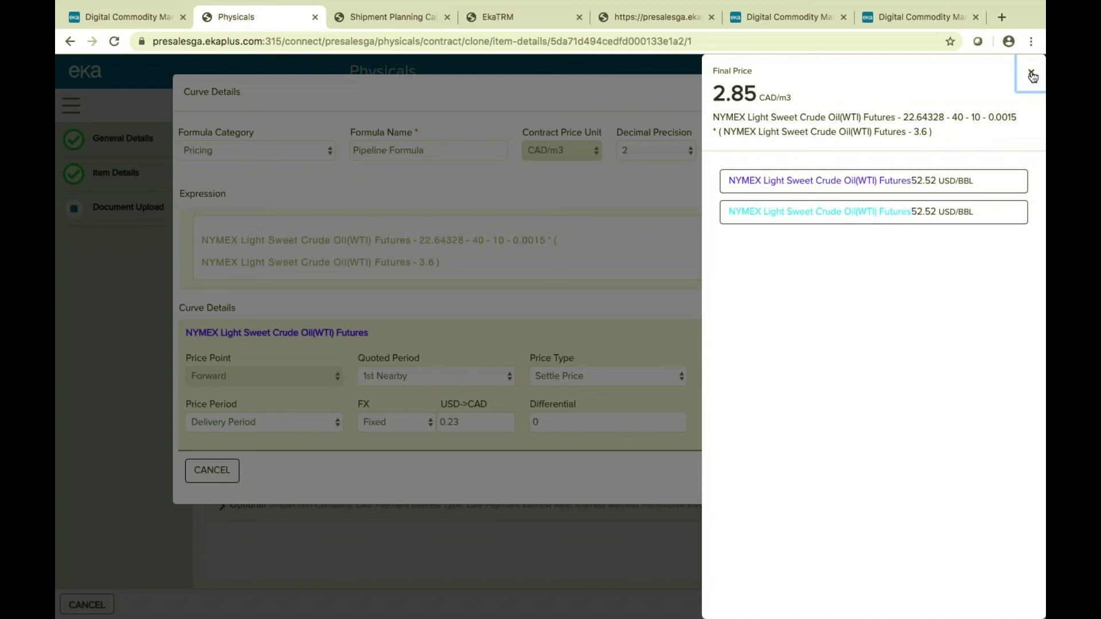
click(1032, 76)
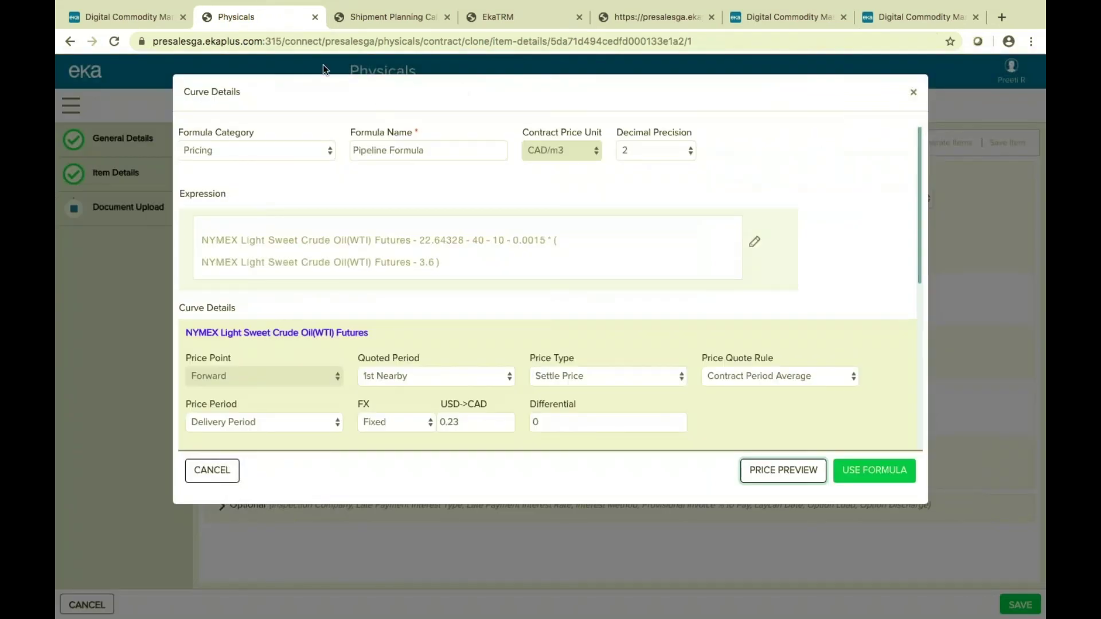
click(371, 20)
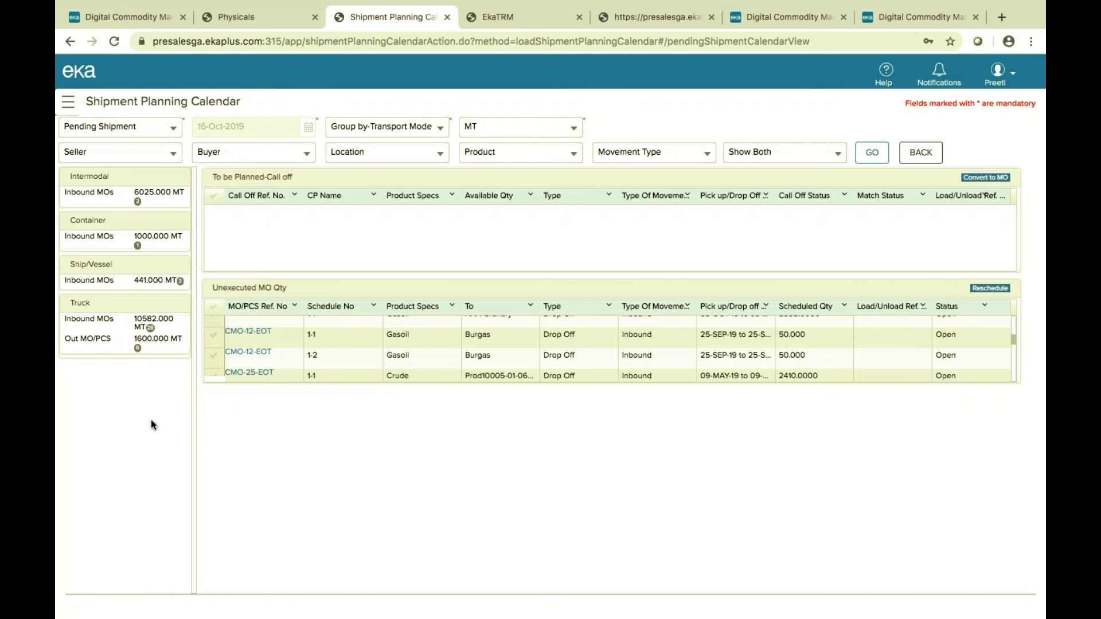
Keep the Pending Shipment view and MT units, and select movement order CMO-12-EOT schedule 1-1.
click(172, 128)
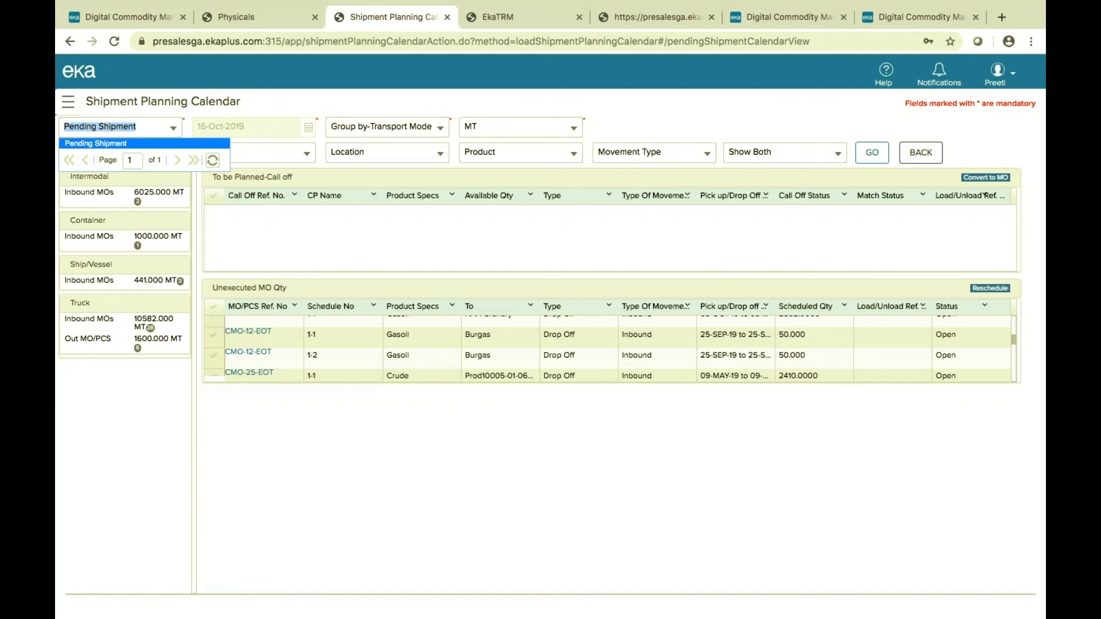
click(137, 143)
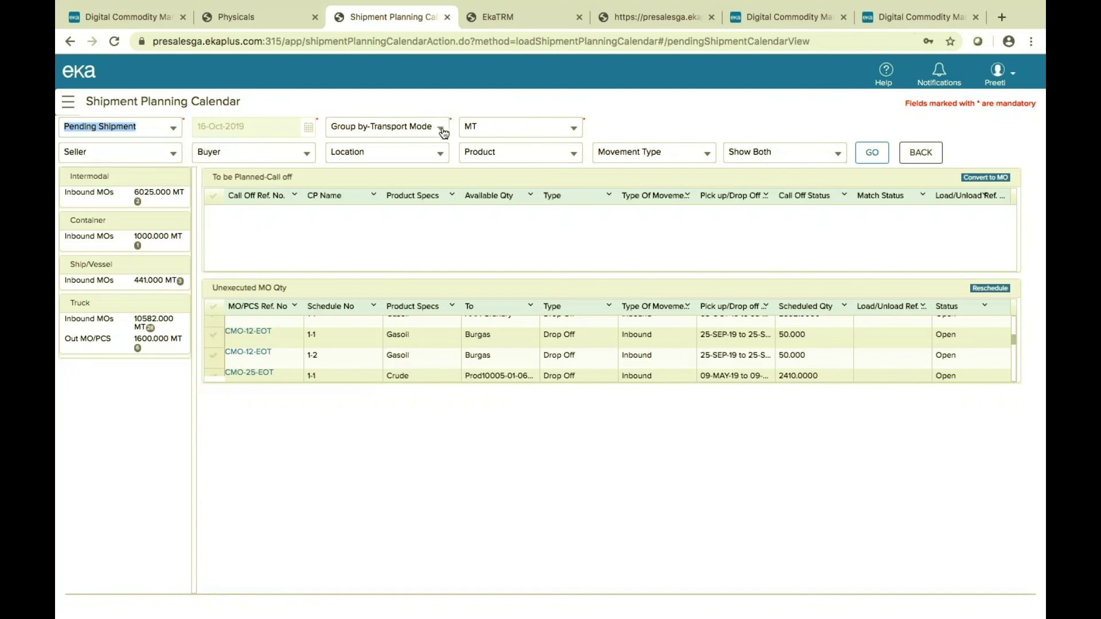
click(579, 128)
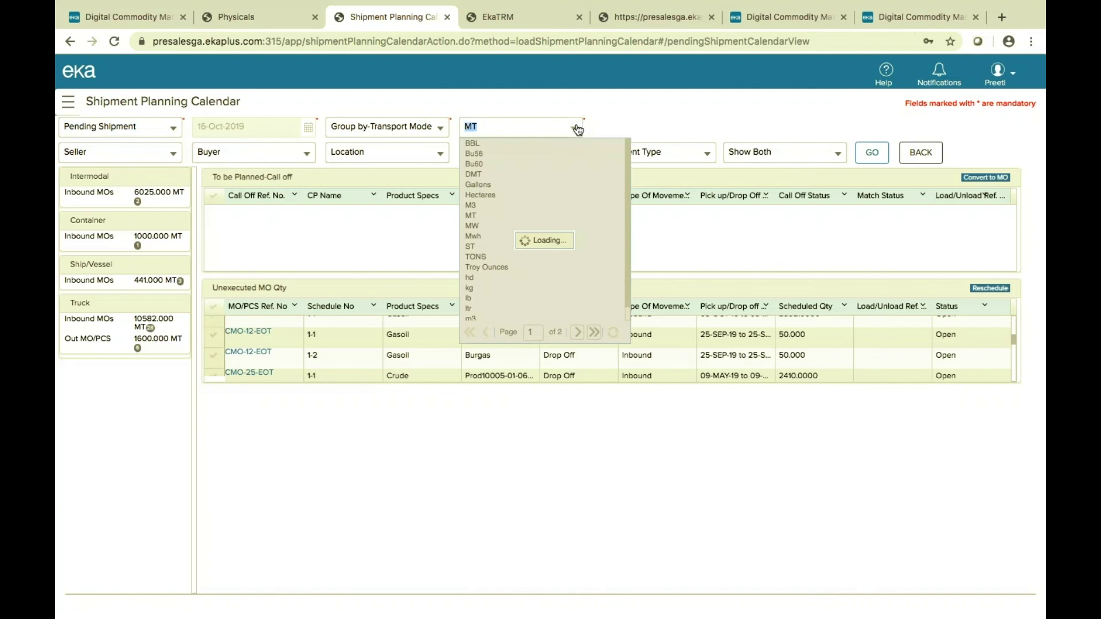
click(632, 115)
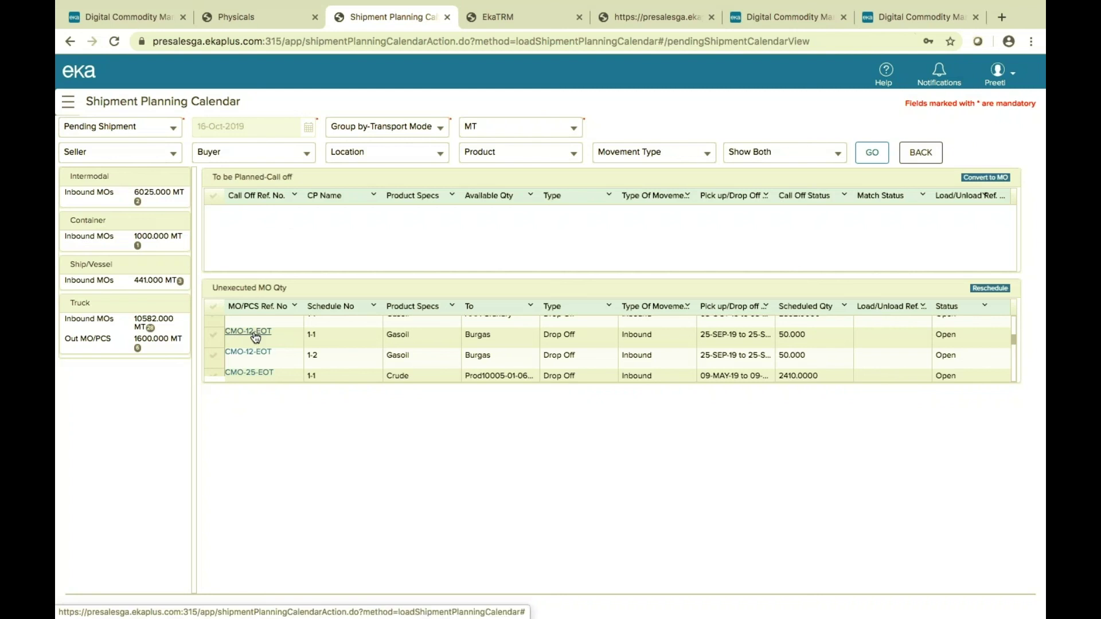
click(213, 336)
Cancel the CMO-12-EOT reschedule without changes and switch to the EkaTRM Inventory grid.
click(991, 288)
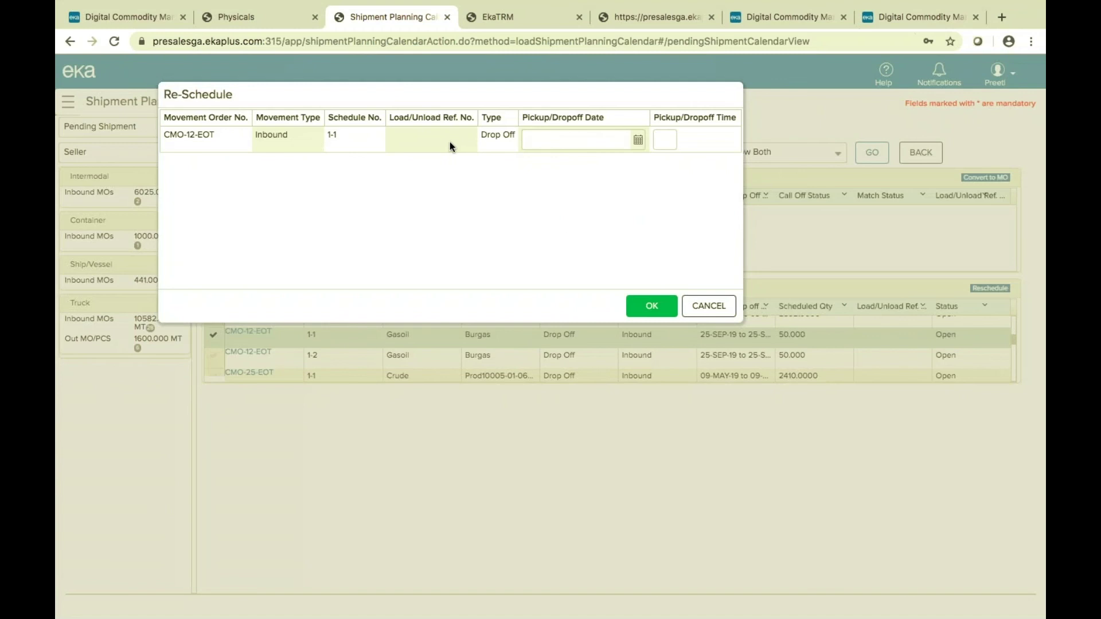
click(713, 306)
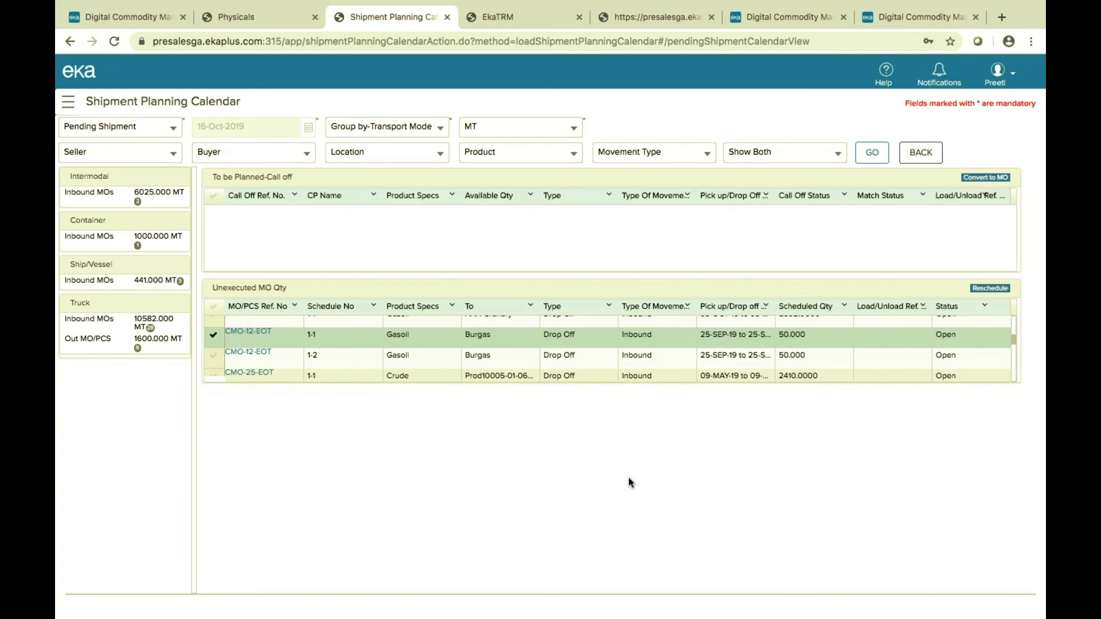
click(549, 21)
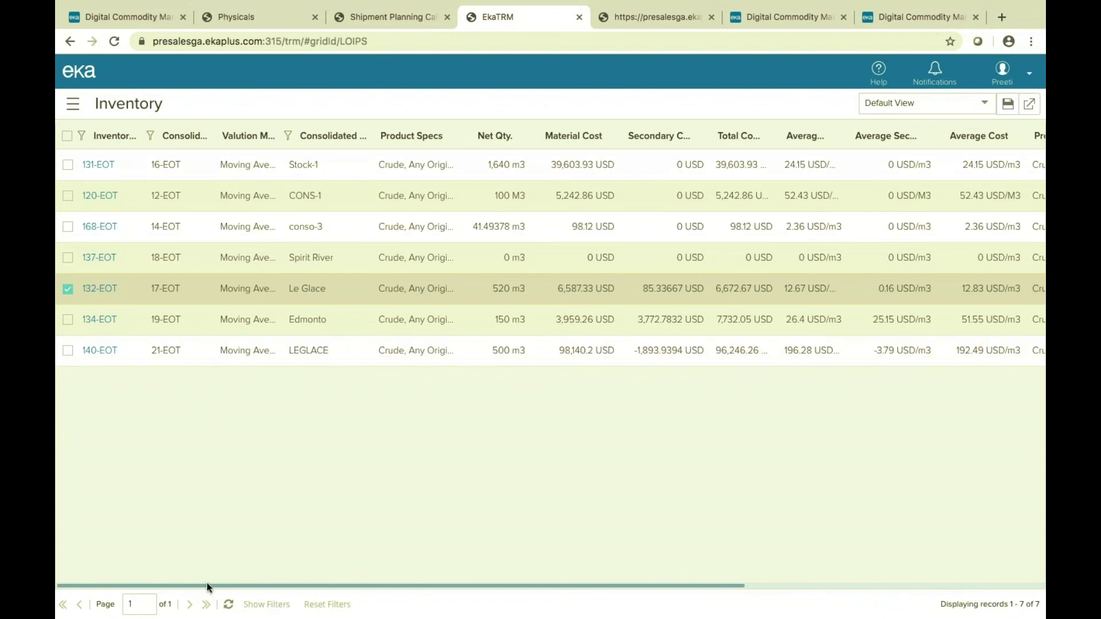
Scan across the Inventory grid columns and open inventory 132-EOT's stock transaction details.
drag(209, 589, 356, 585)
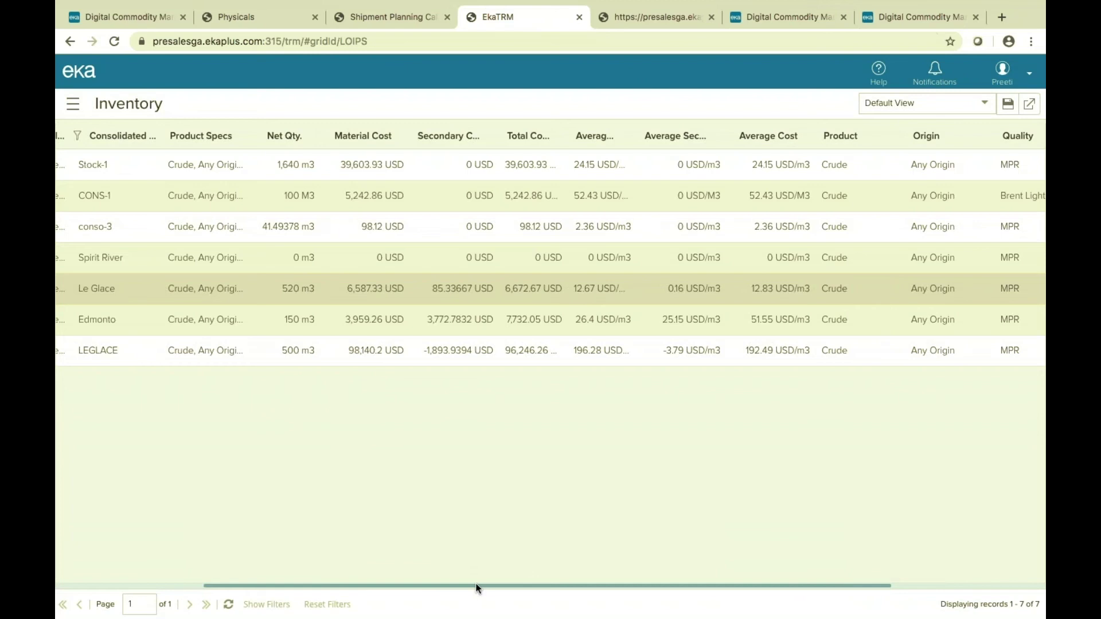
drag(476, 588, 625, 383)
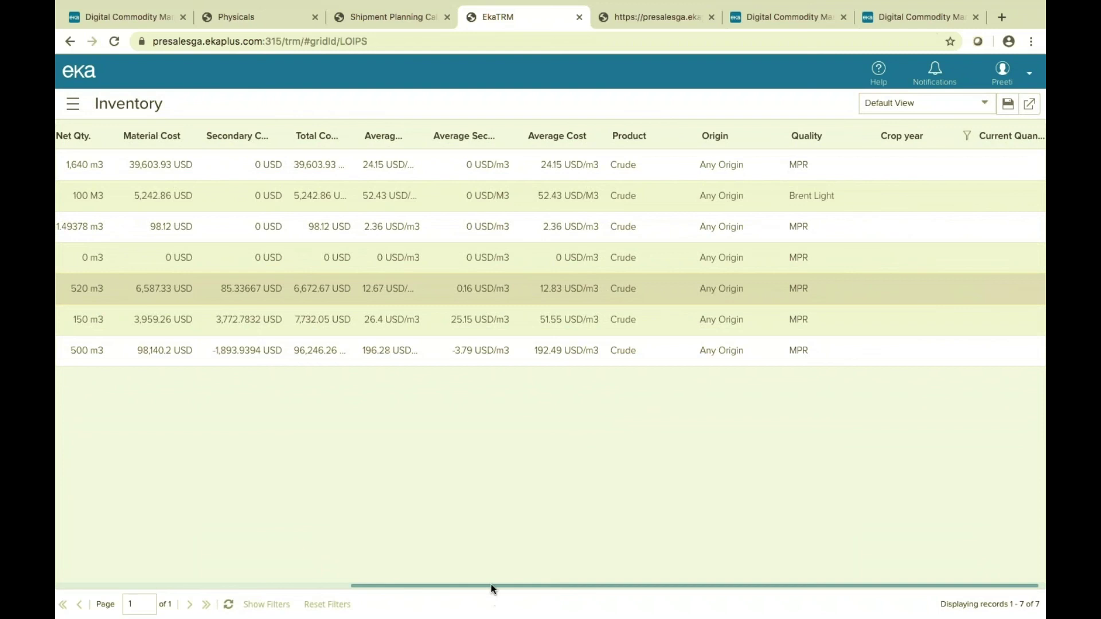
drag(492, 589, 57, 541)
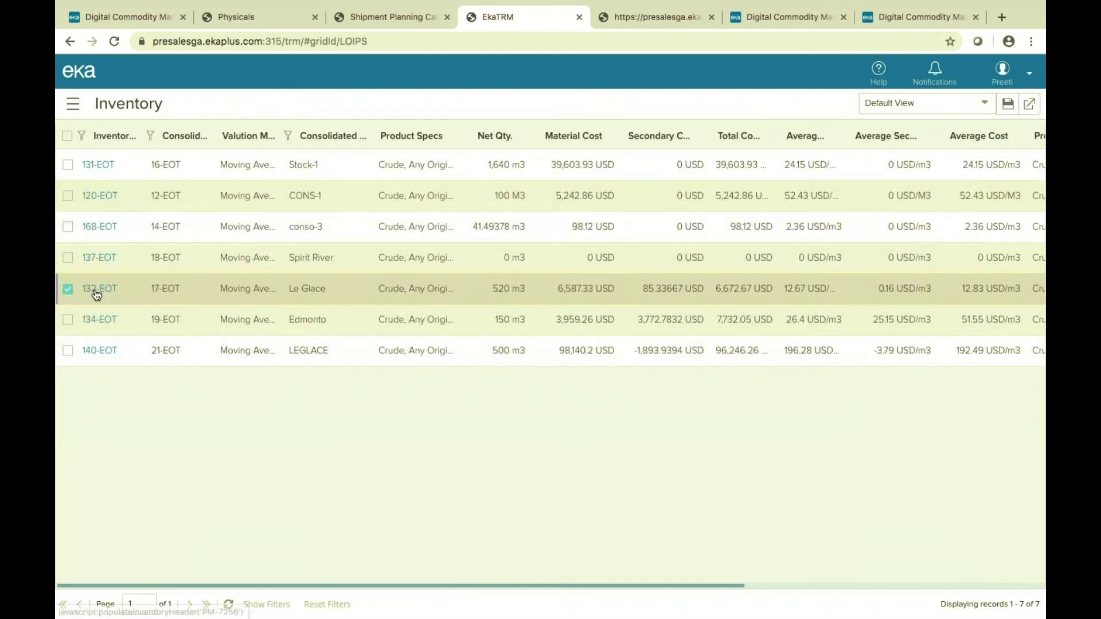
click(629, 22)
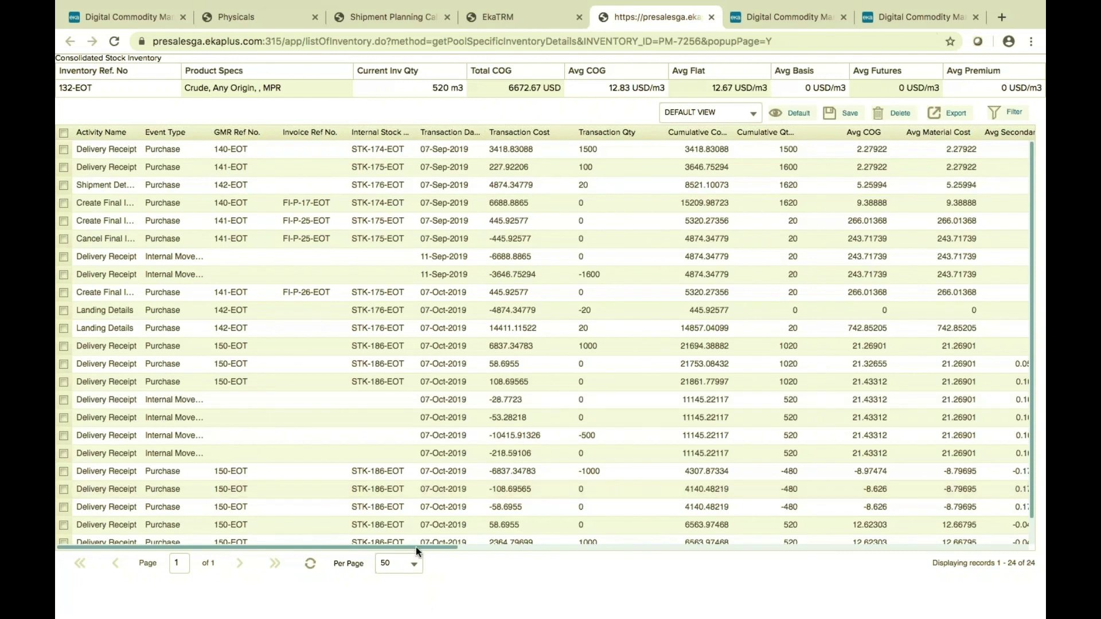
drag(415, 546, 556, 583)
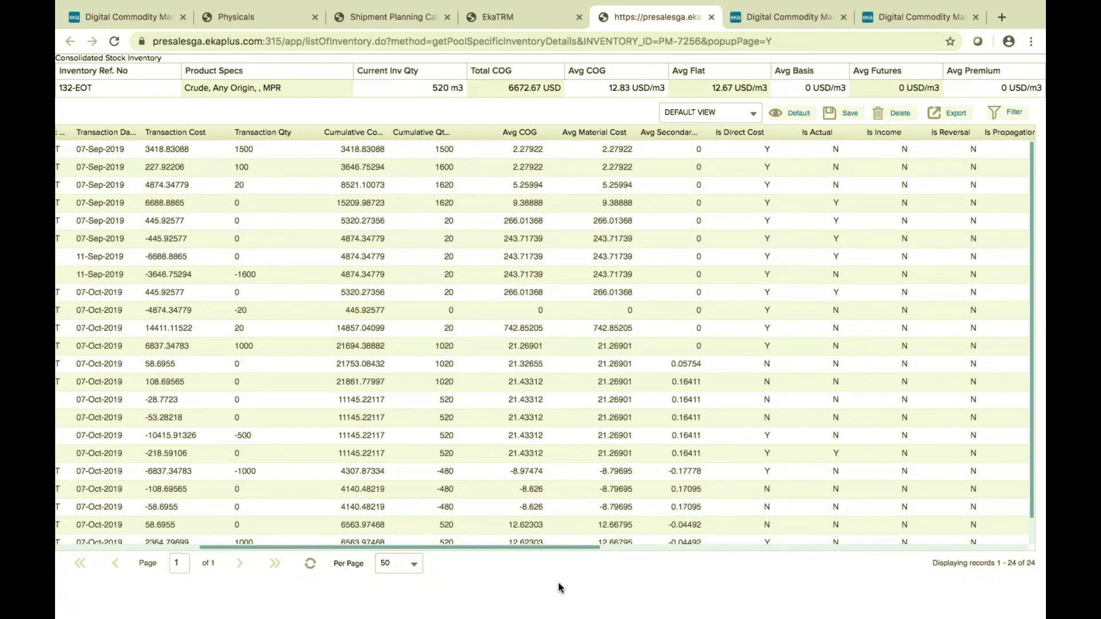
drag(559, 583, 395, 535)
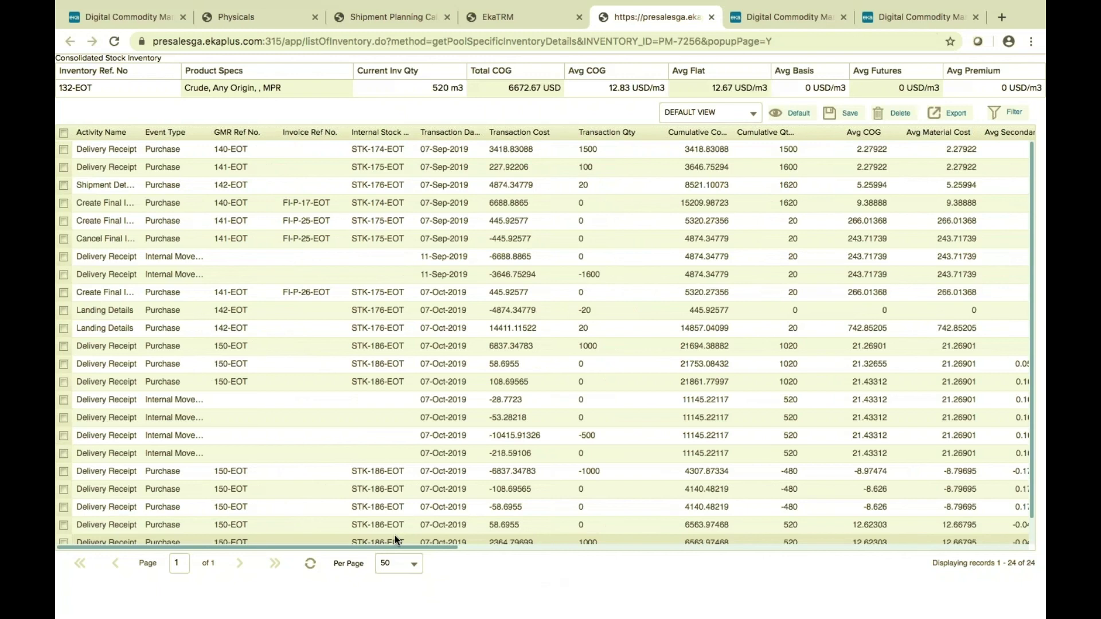
click(367, 17)
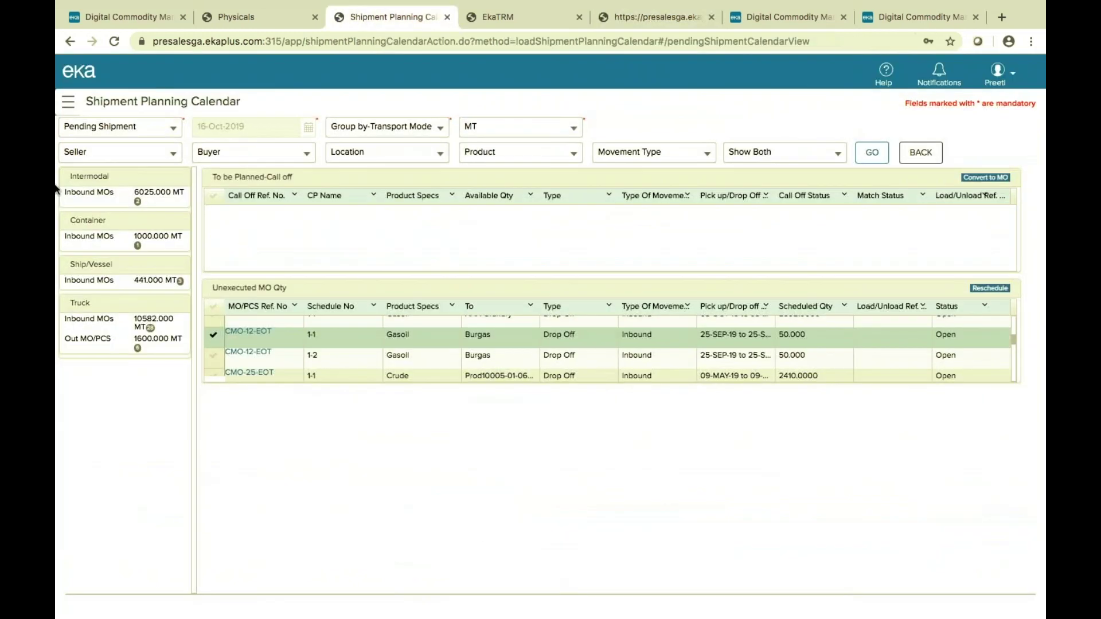
Open Task Monitor under Logistics > Activity Management to show the List Of Tasks.
click(70, 103)
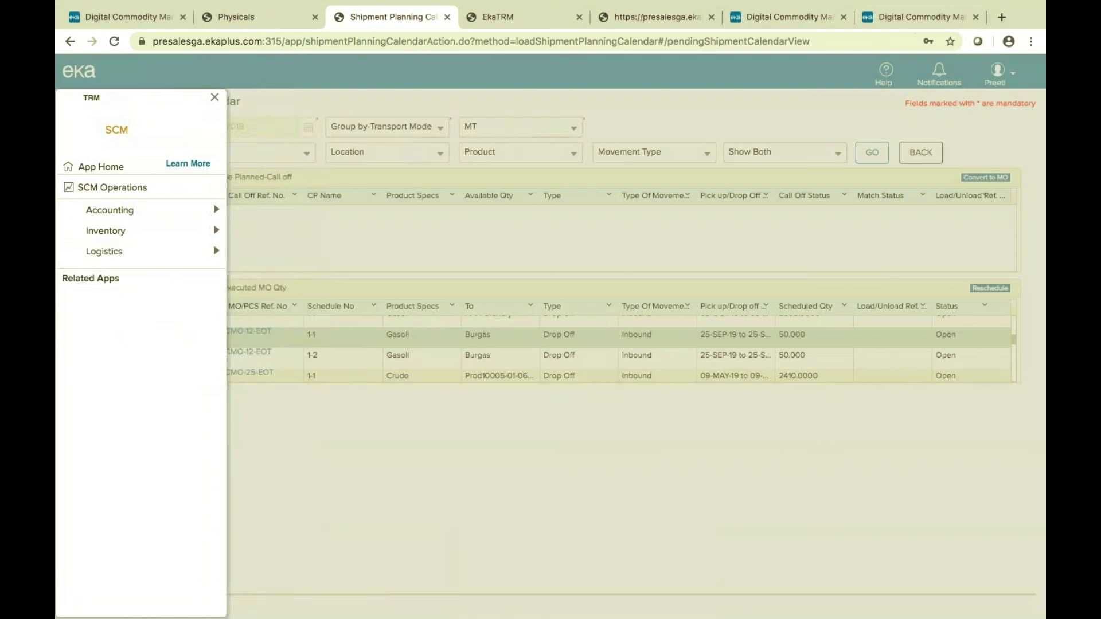
mouse_move(180, 256)
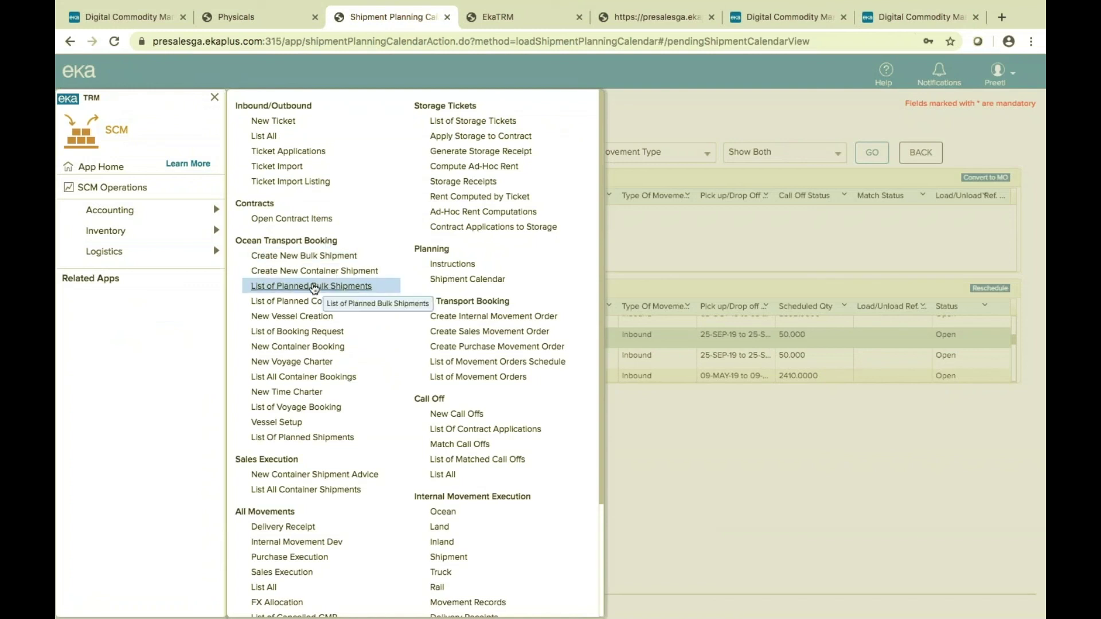
scroll(314, 288, down, 5)
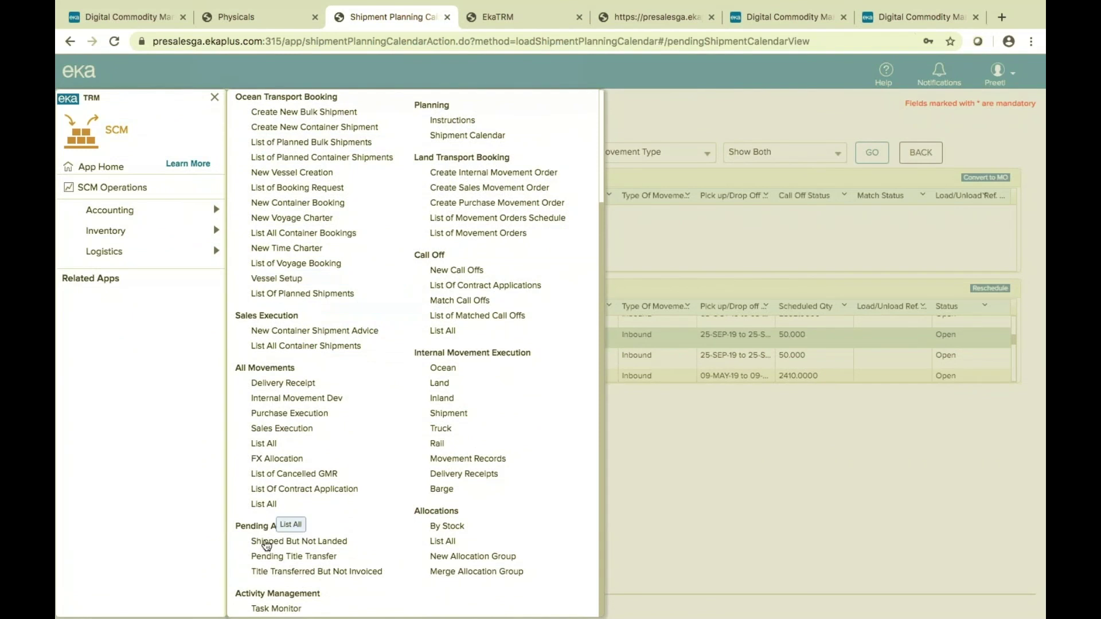
click(274, 610)
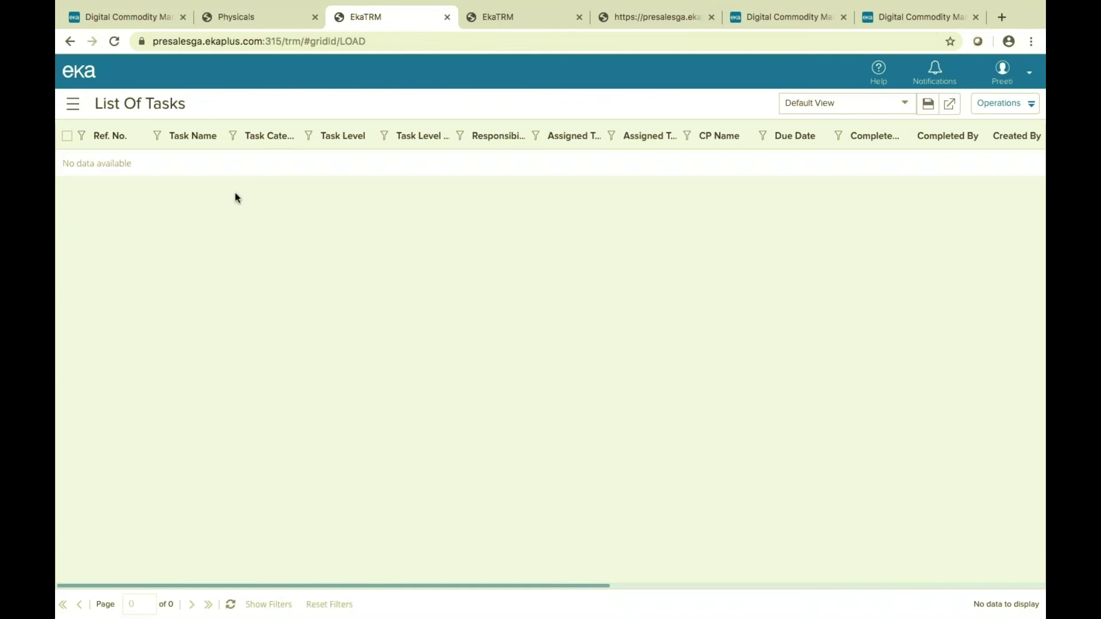
Return to the Physicals contract item page and cancel the Curve Details dialog.
click(246, 19)
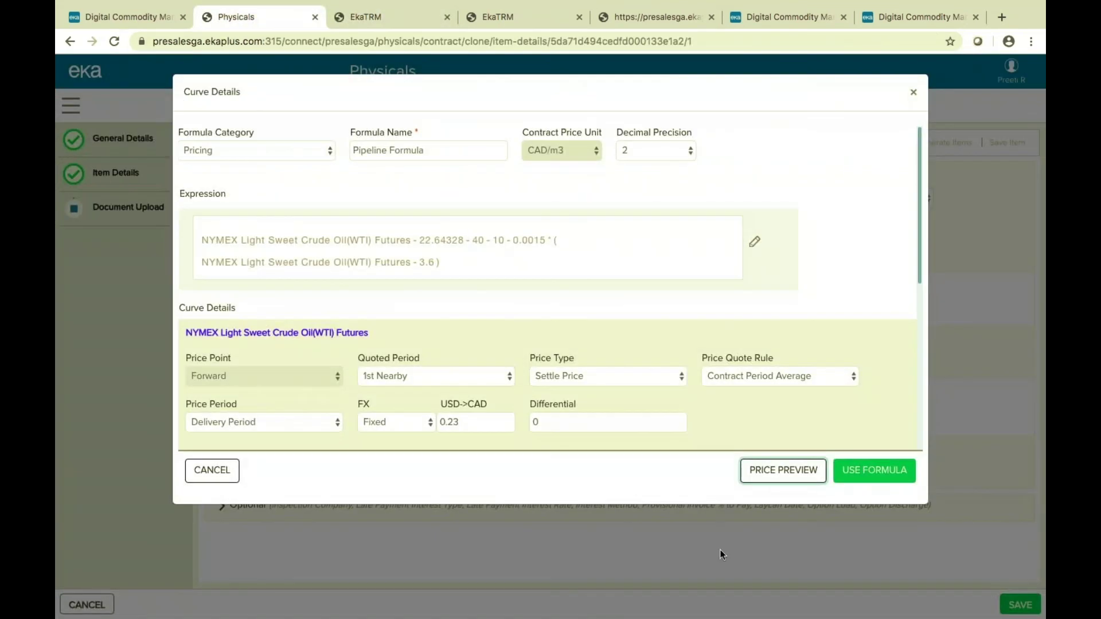
click(202, 470)
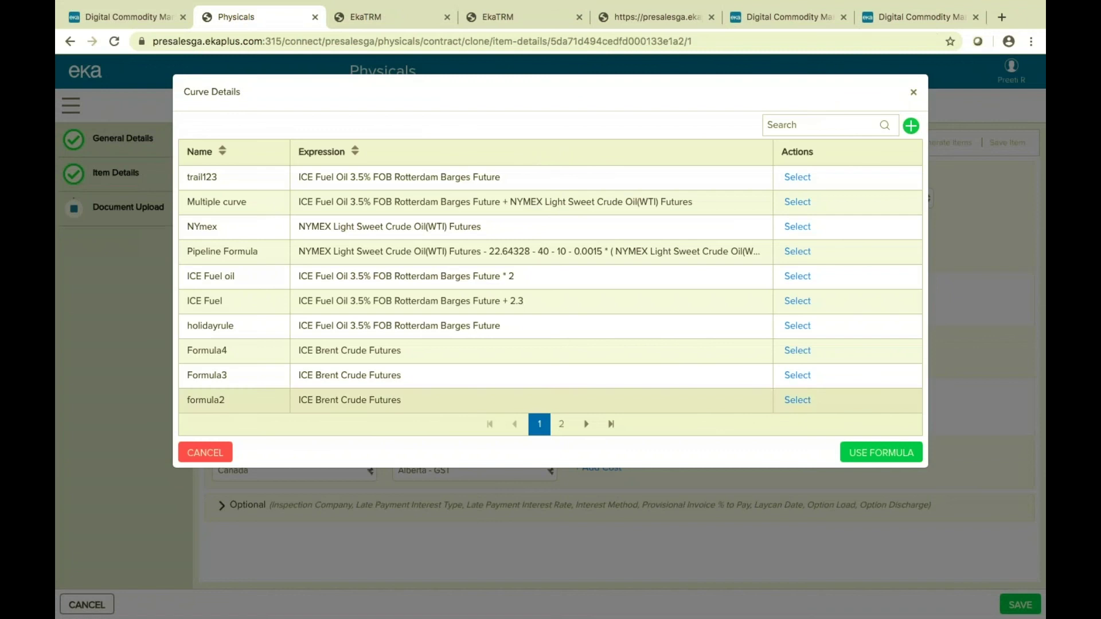
click(205, 453)
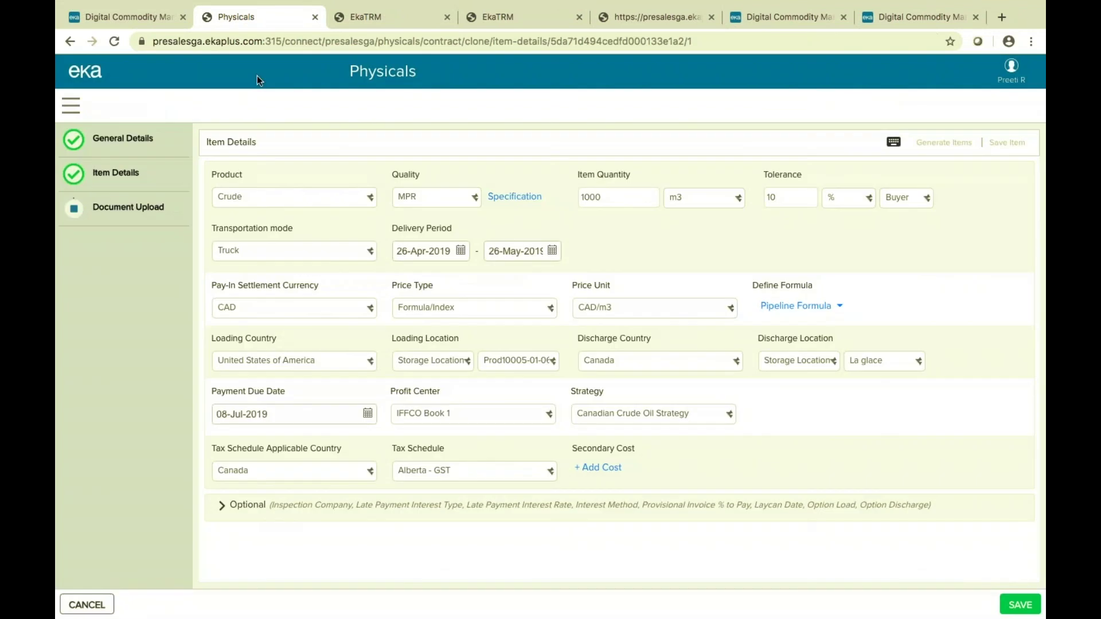
Open Physical Trades > List Of Contracts from the navigation menu.
click(70, 105)
mouse_move(167, 198)
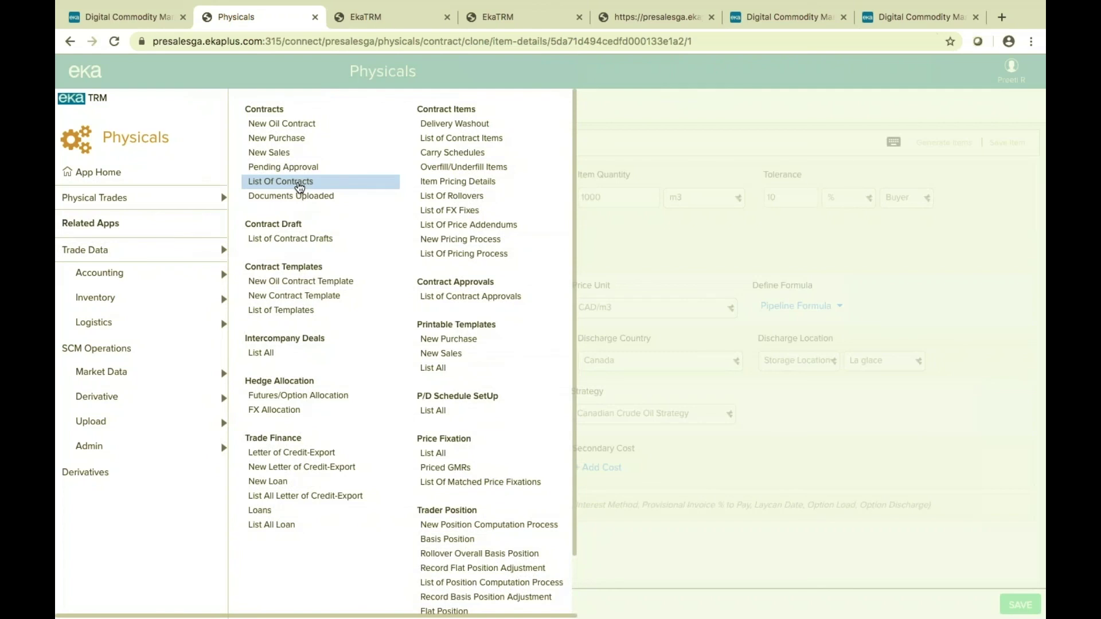
click(299, 187)
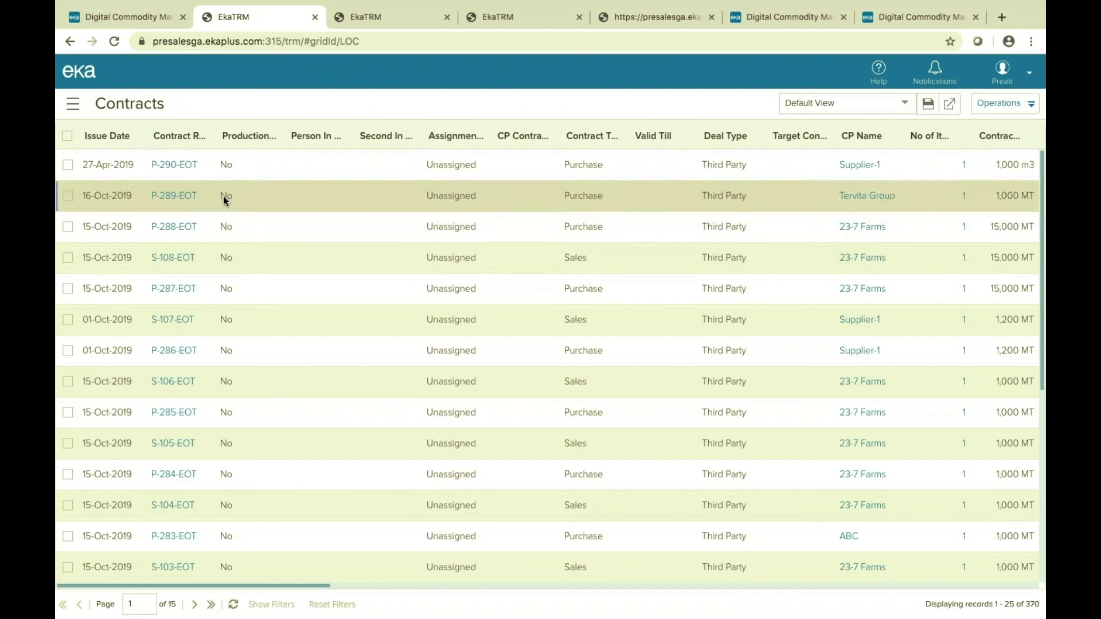
Open contract P-290-EOT from the Contracts grid to see its order status.
click(170, 168)
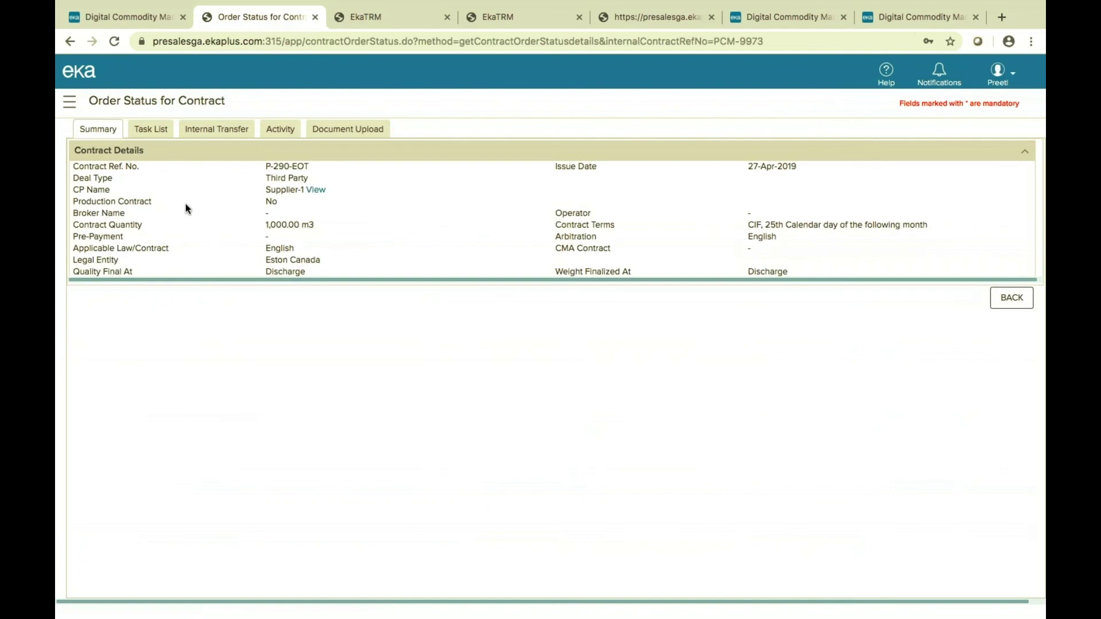
View P-290-EOT's Task List, Internal Transfer, Activity and Document Upload tabs, then return to Apps home.
click(167, 135)
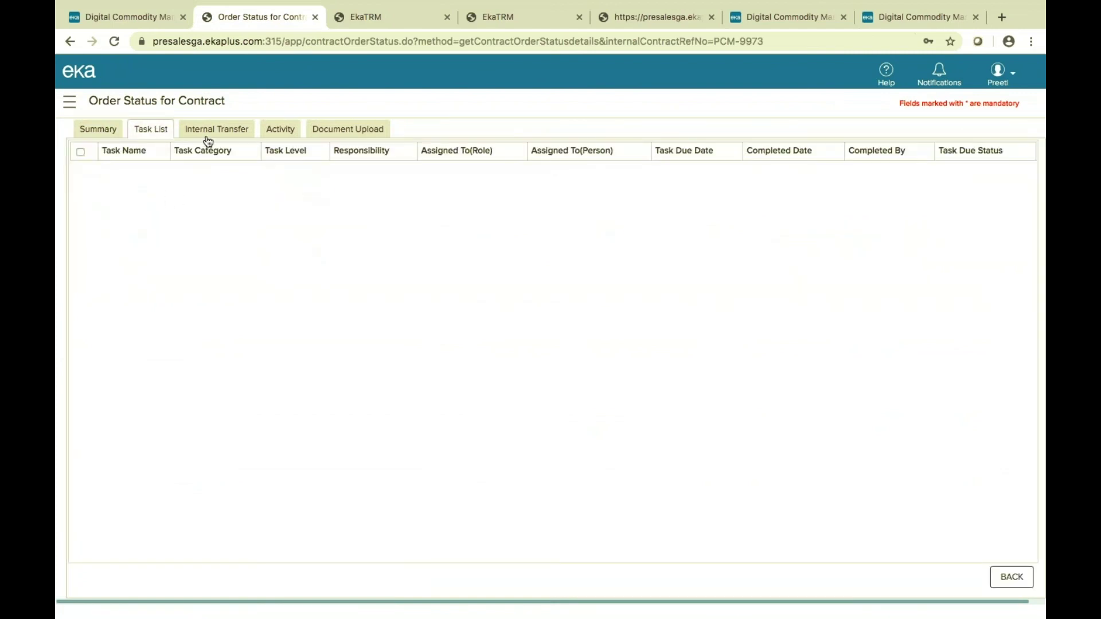
click(240, 134)
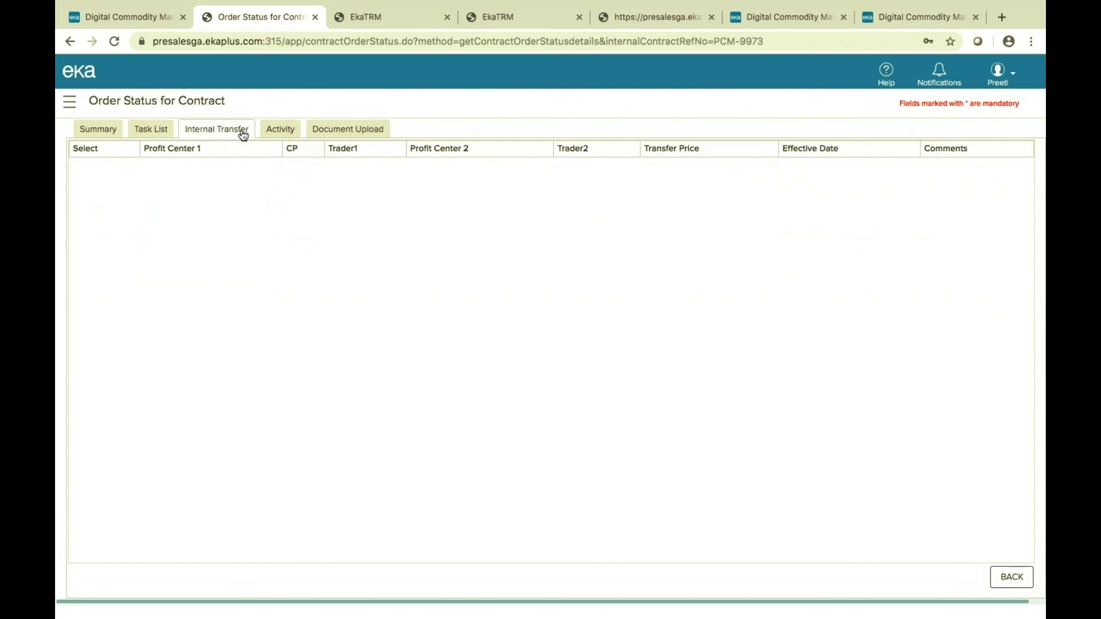
click(279, 130)
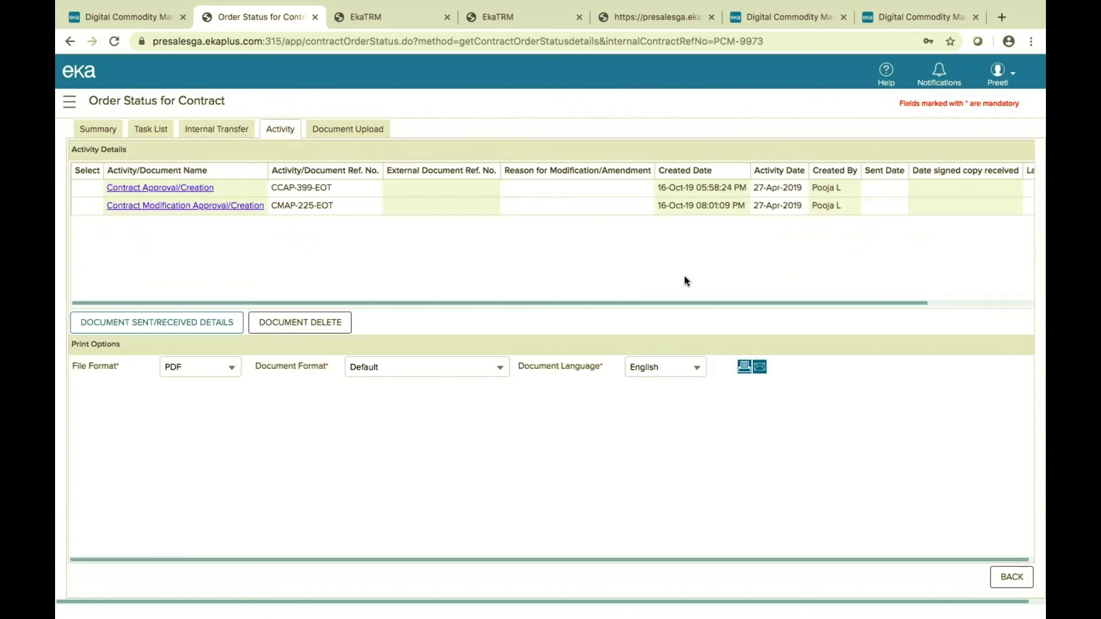
click(346, 130)
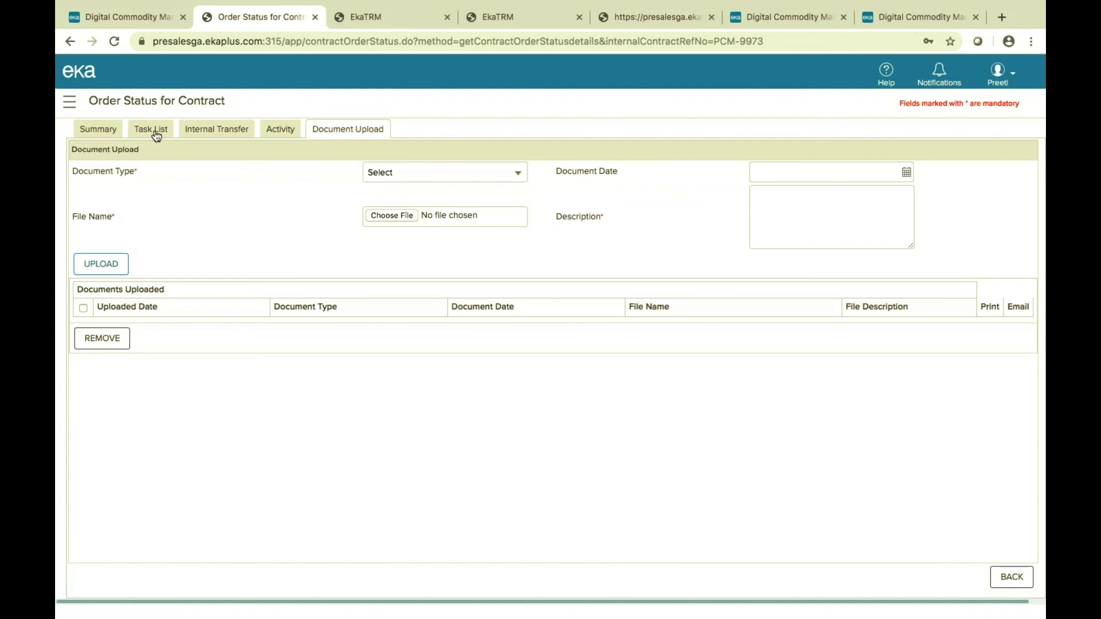
click(761, 22)
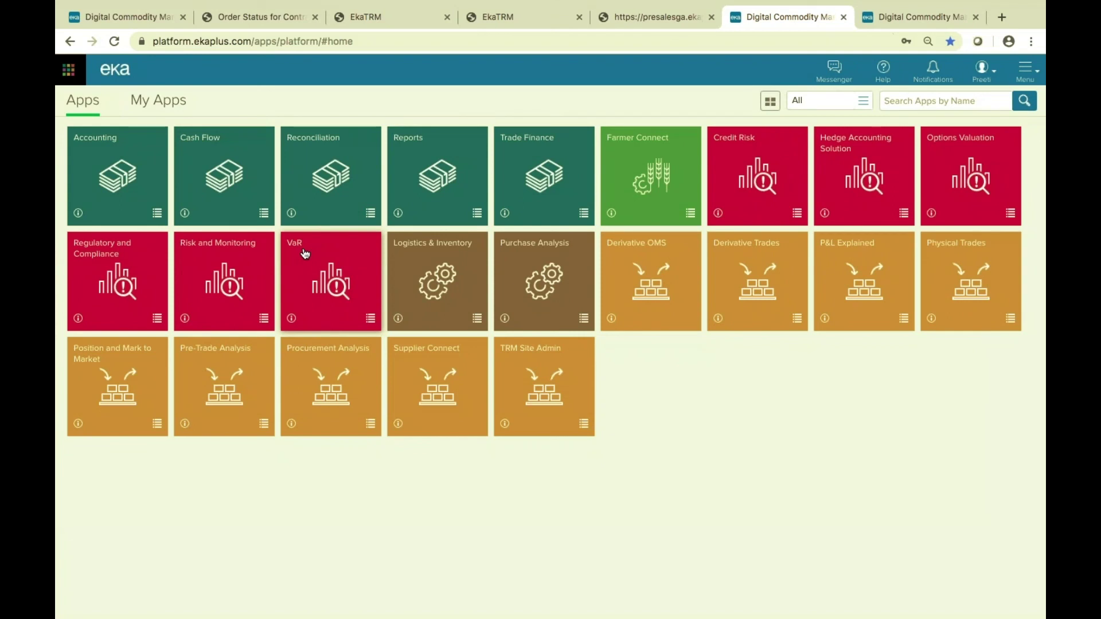
Launch the Reconciliation app and select its Broker Recon insight.
click(318, 141)
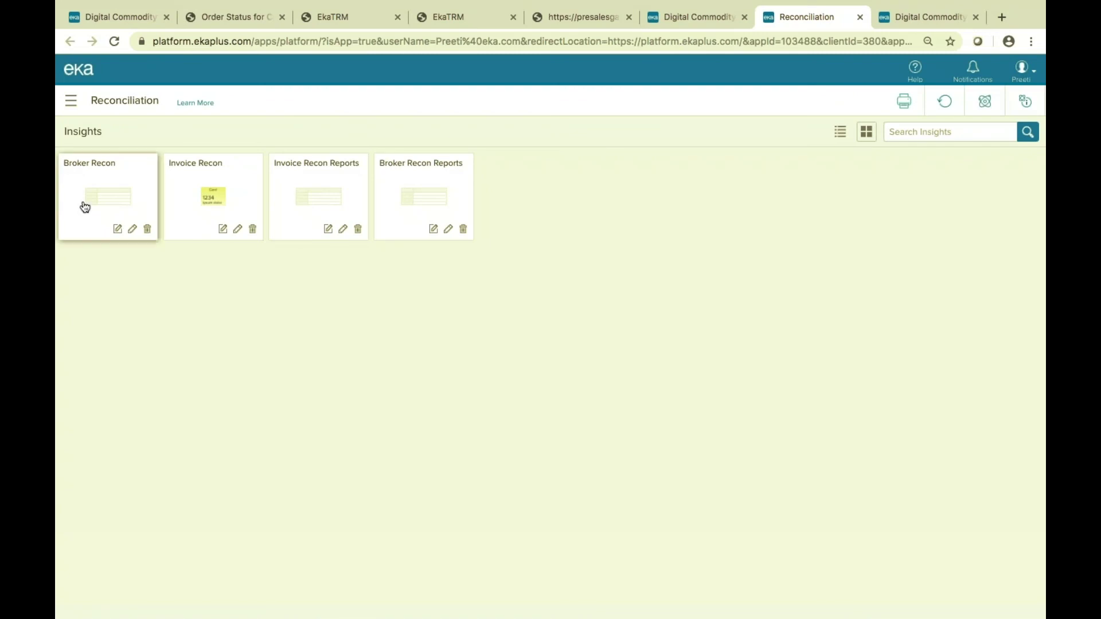
click(99, 173)
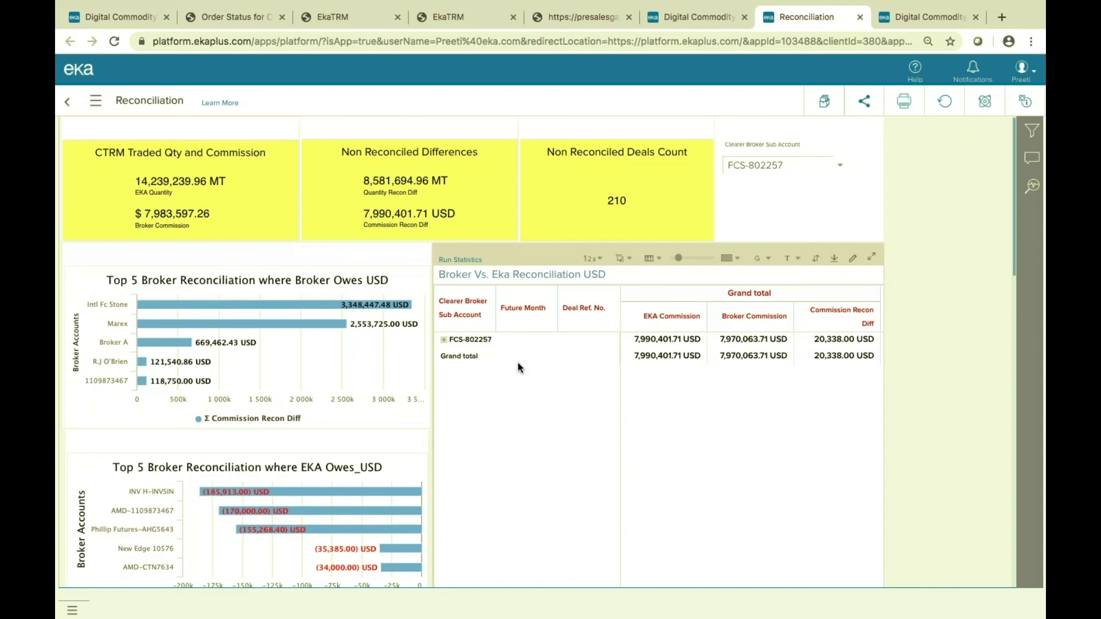
click(445, 341)
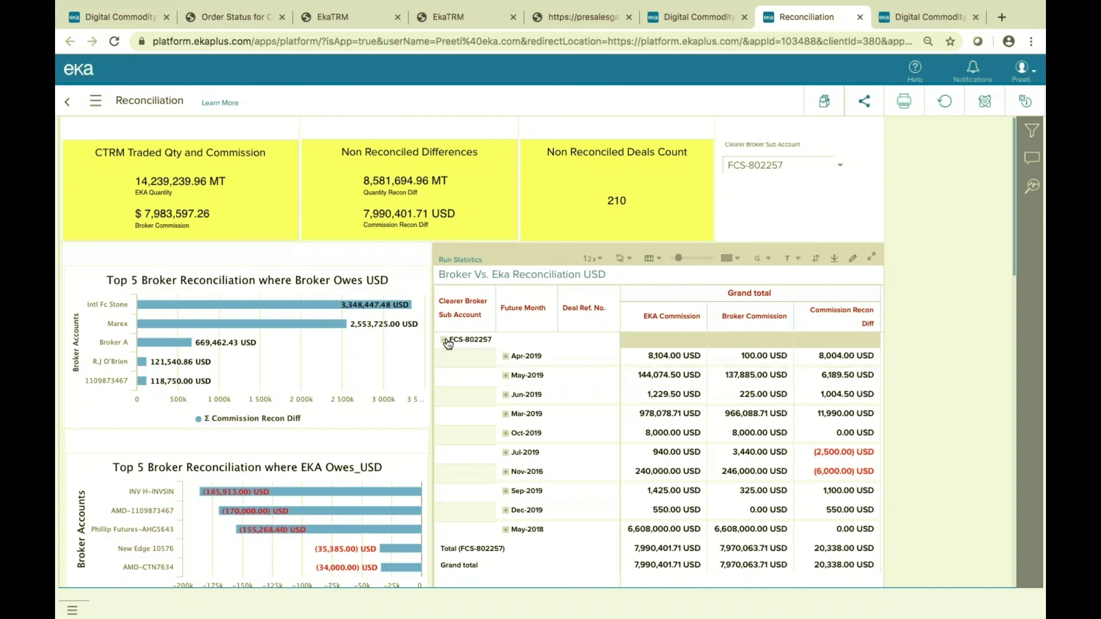
click(507, 358)
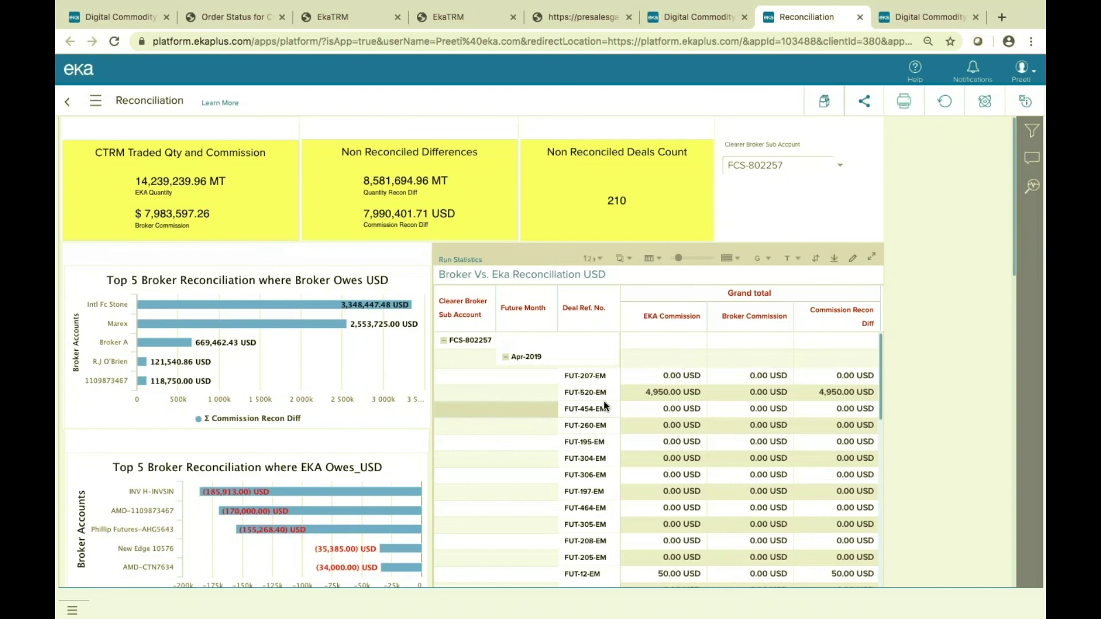
click(506, 357)
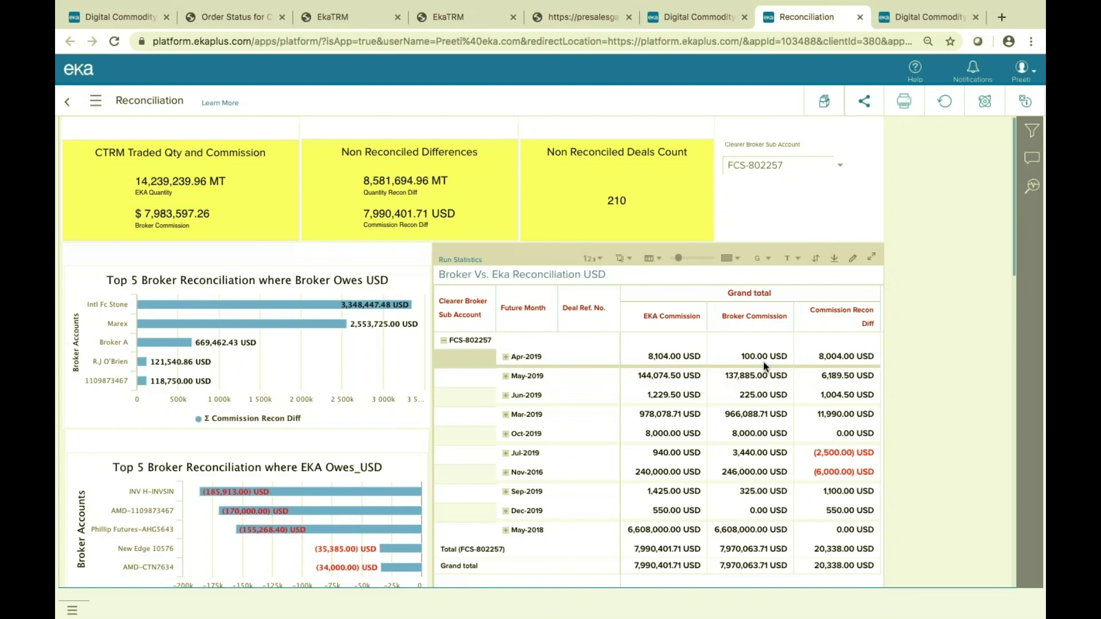
click(505, 356)
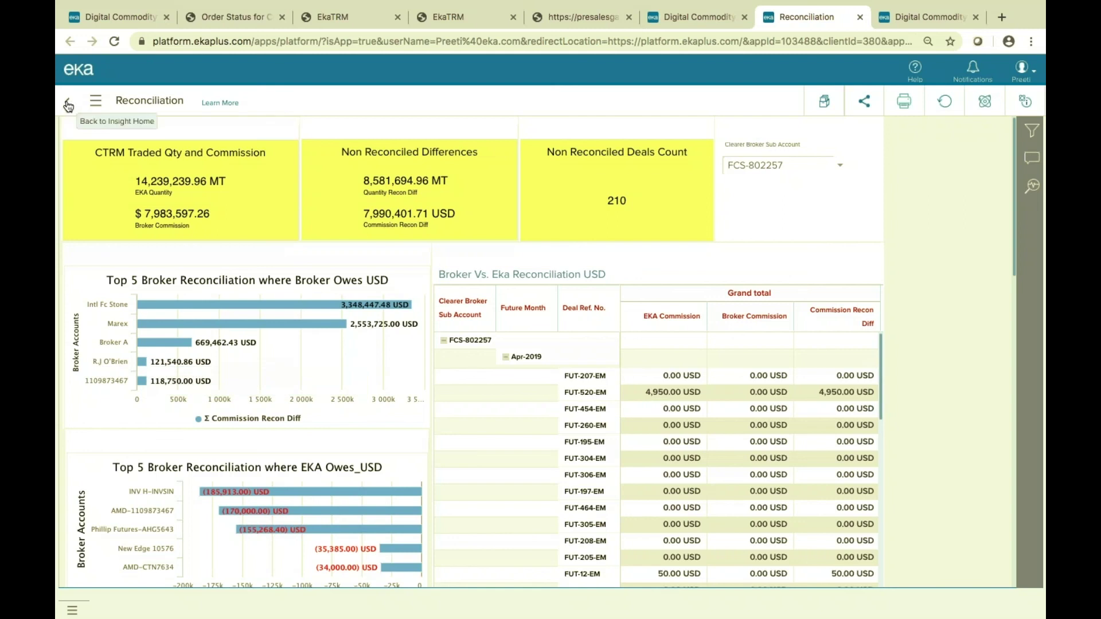
Leave the Reconciliation insights and show your own apps on the platform's Apps home.
click(68, 105)
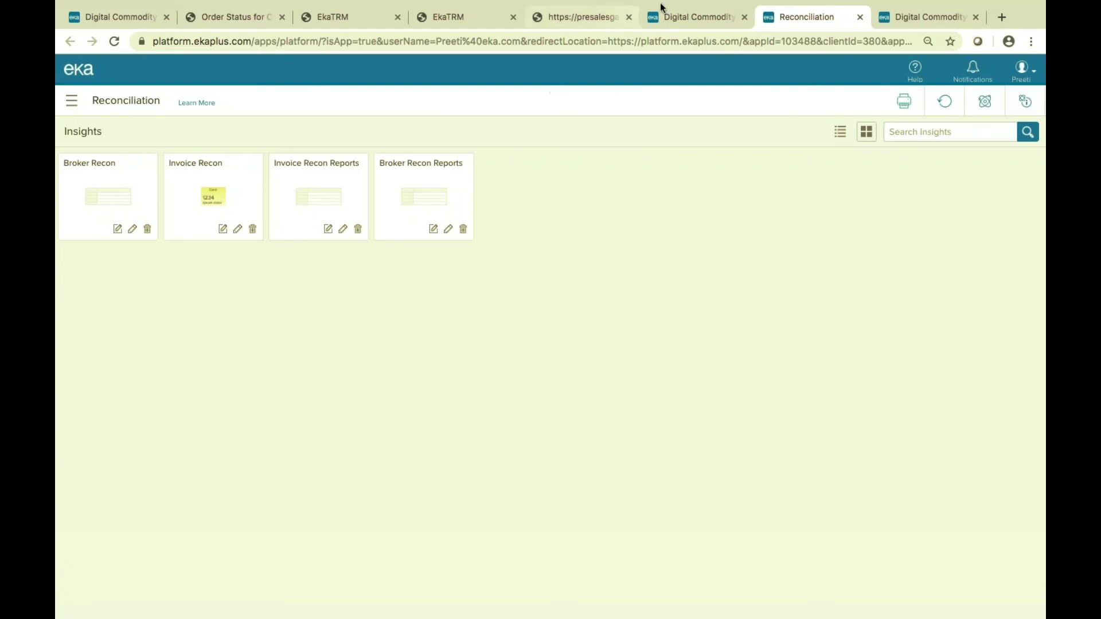
click(684, 18)
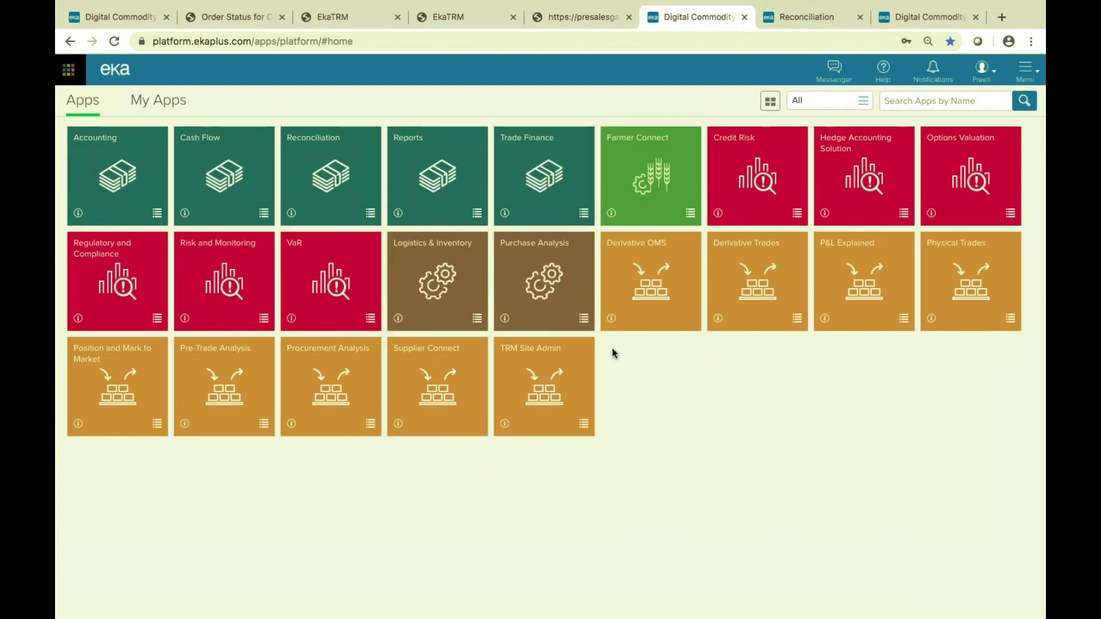
click(170, 107)
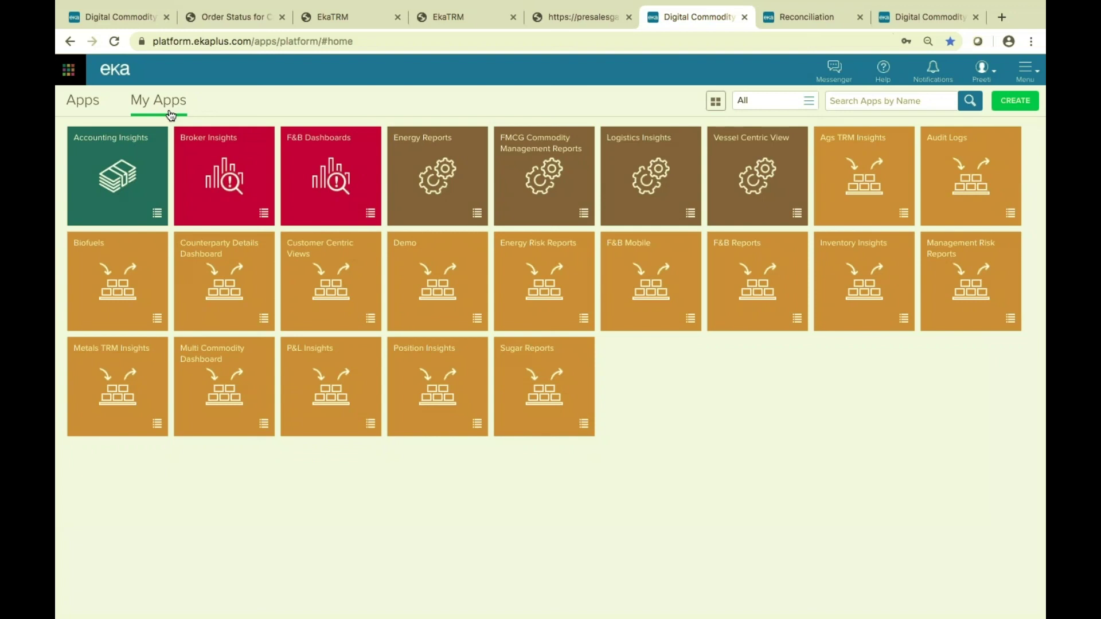
Open the Energy Reports app to list its seven insights.
click(433, 141)
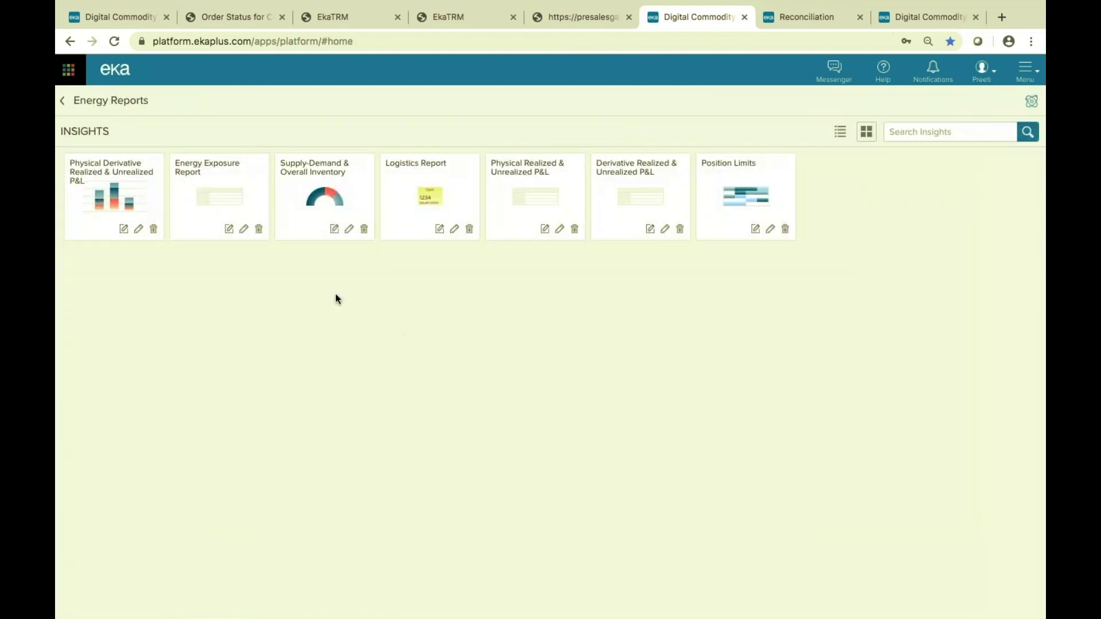
click(327, 183)
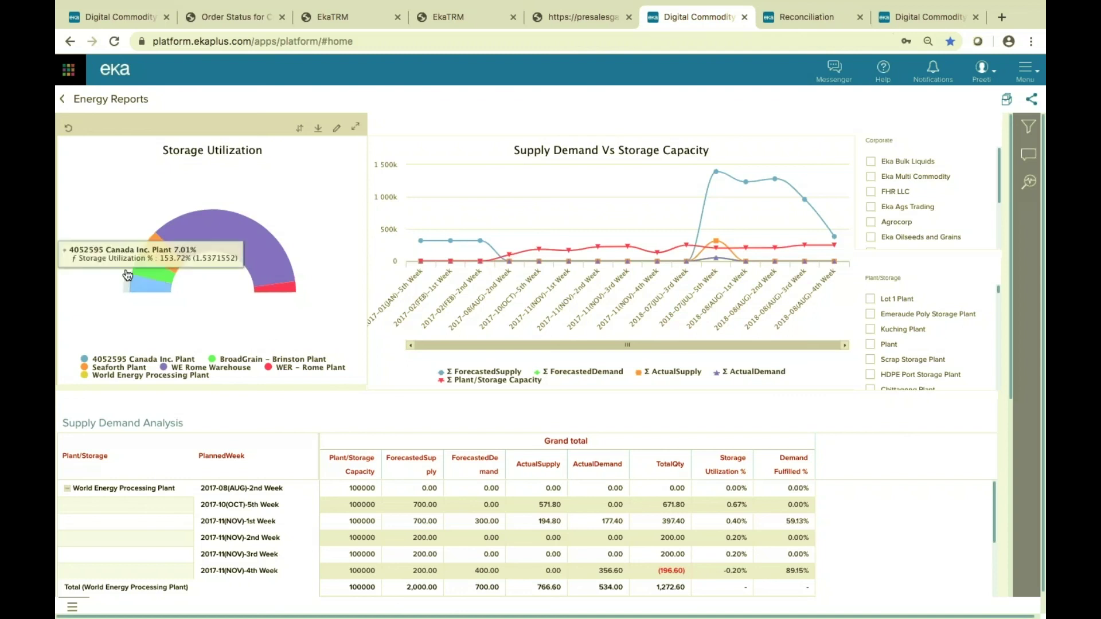
mouse_move(280, 240)
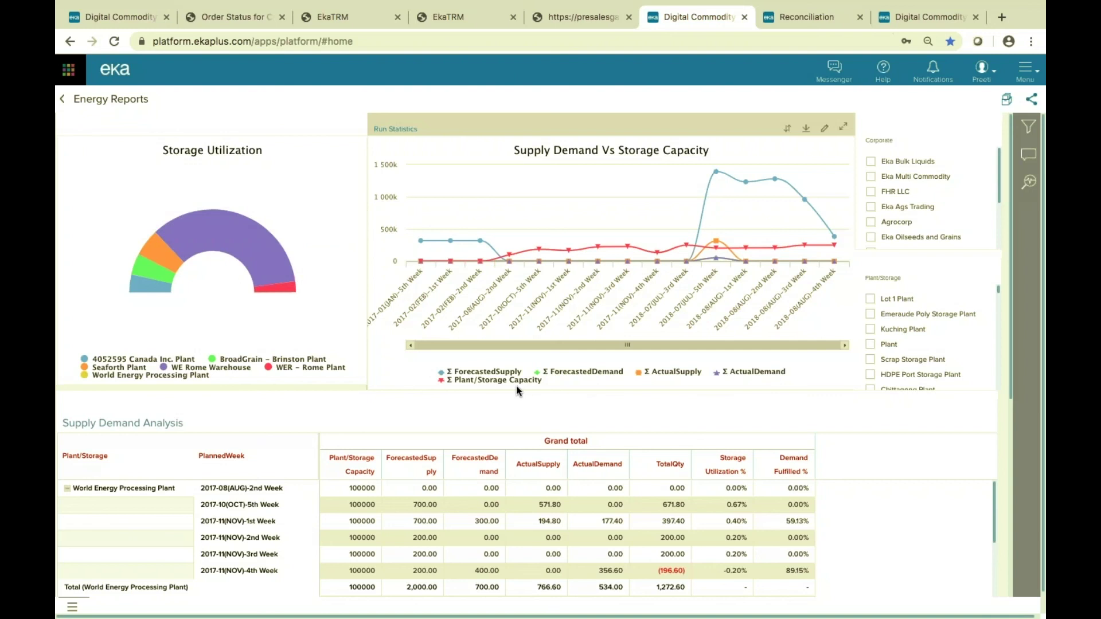
Hide and re-show the ForecastedDemand, ActualDemand and Plant/Storage Capacity chart series, then return to Insights.
click(586, 374)
click(743, 377)
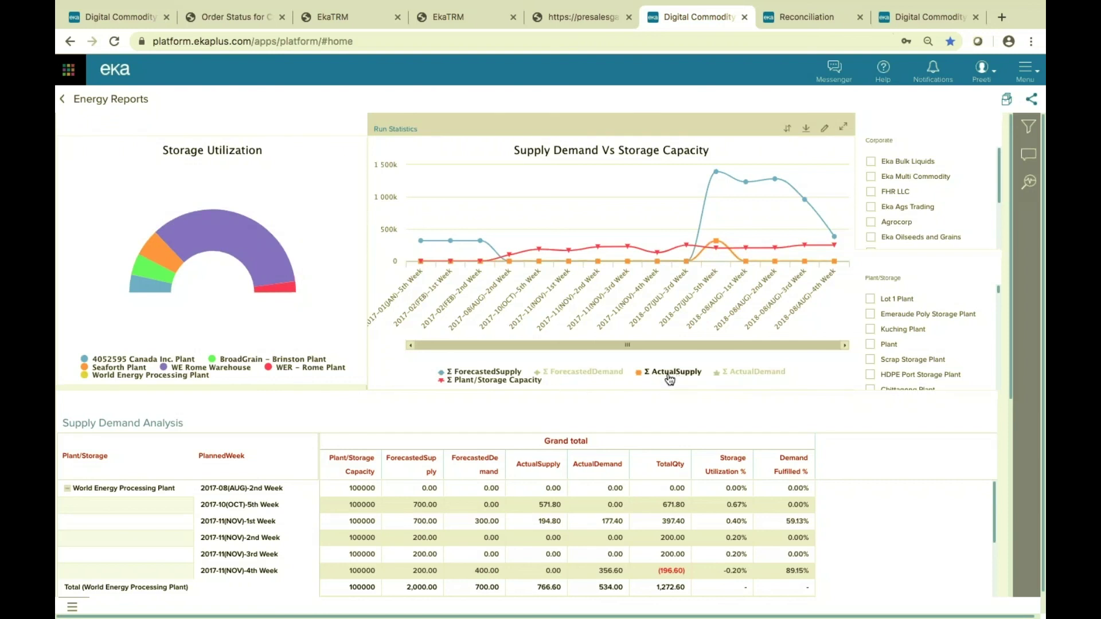
click(527, 382)
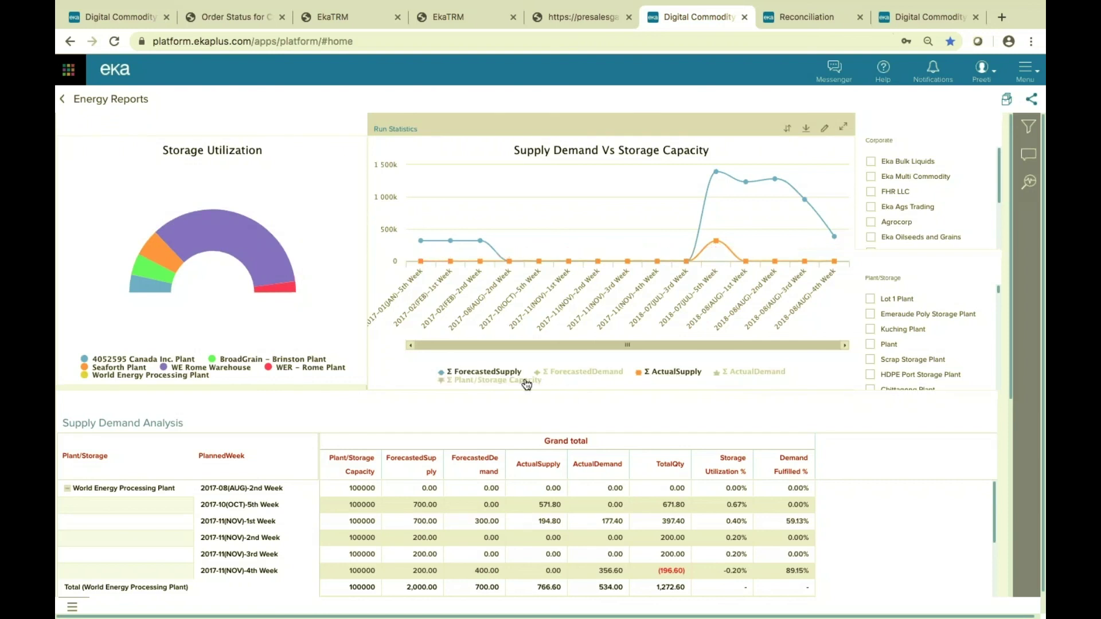
click(553, 373)
click(519, 382)
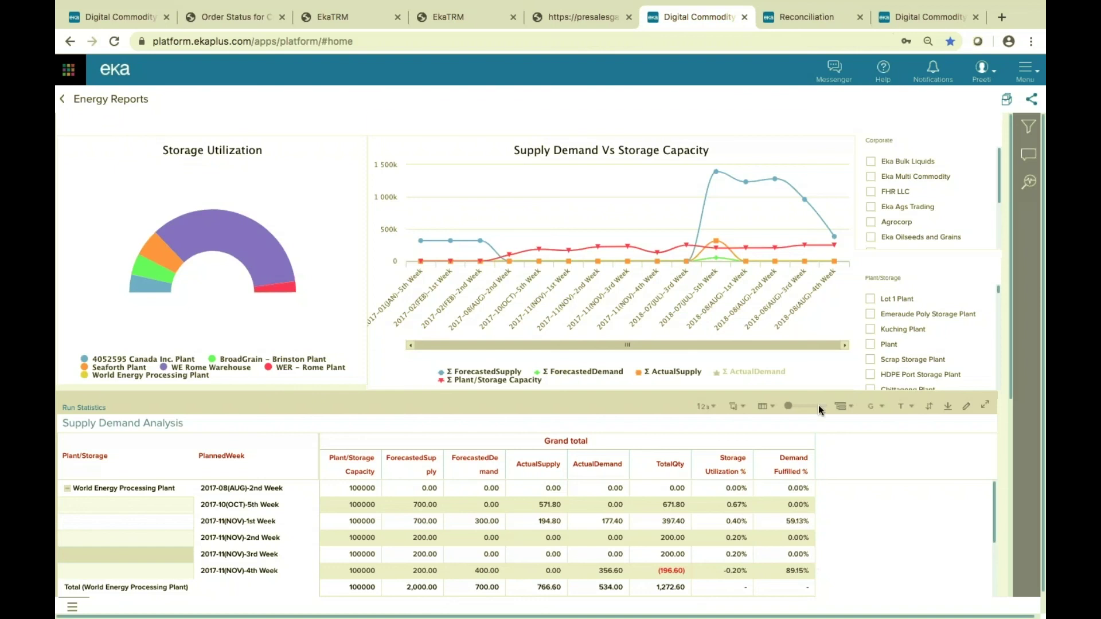
mouse_move(717, 258)
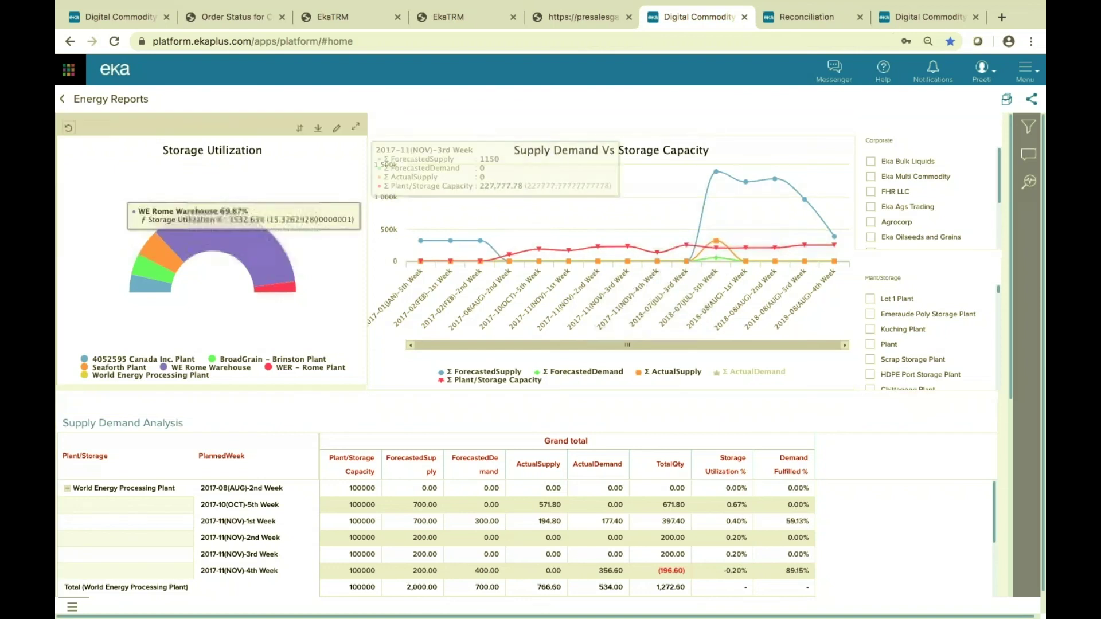
click(63, 103)
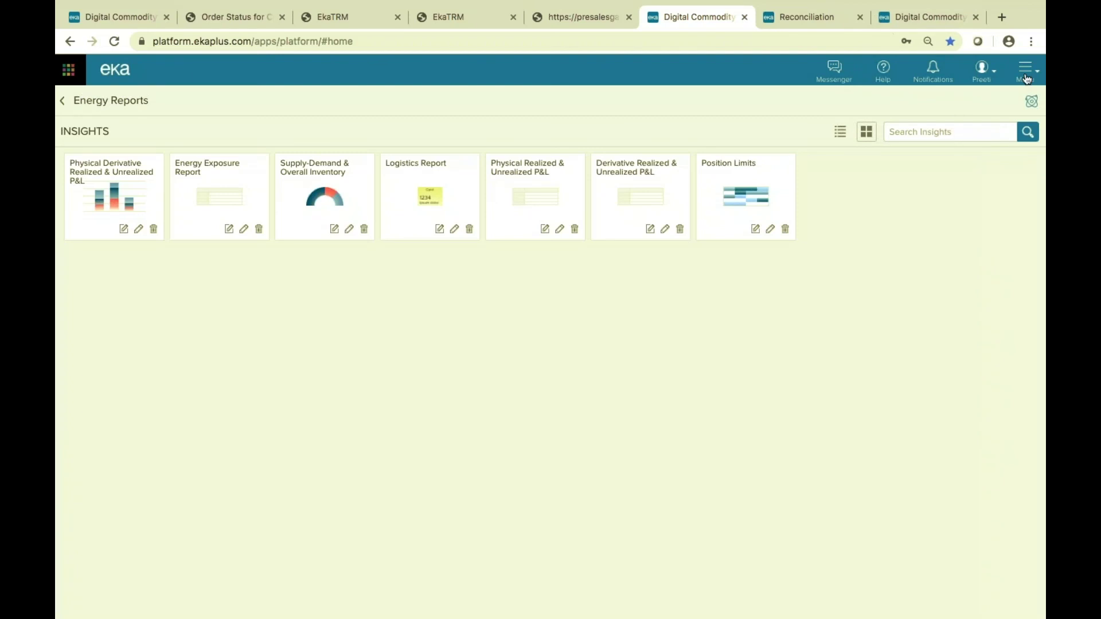
Search Collections for 'ds-movement', open DS-Movement Order Schedule, and bring up its Enrichment rules.
click(1026, 78)
click(917, 195)
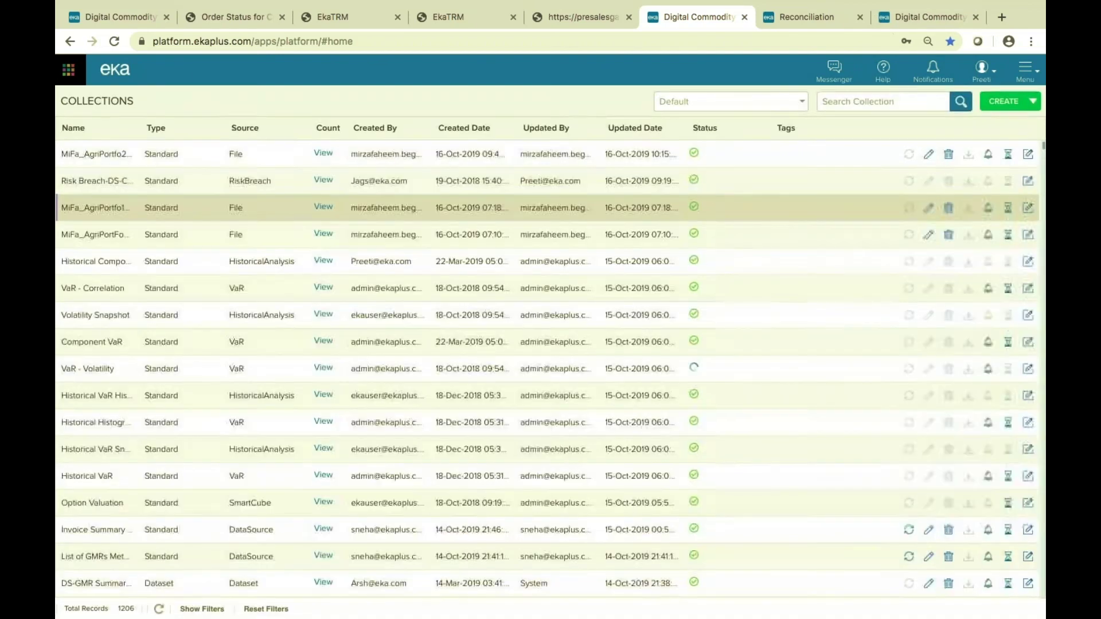
click(889, 101)
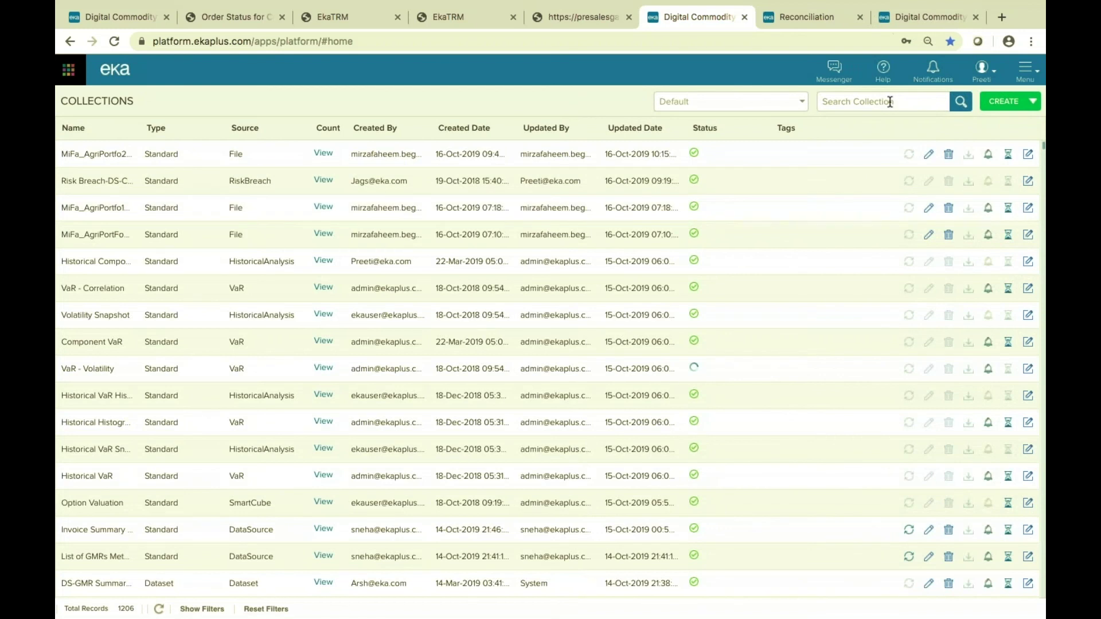
text(ds-movement)
key(Return)
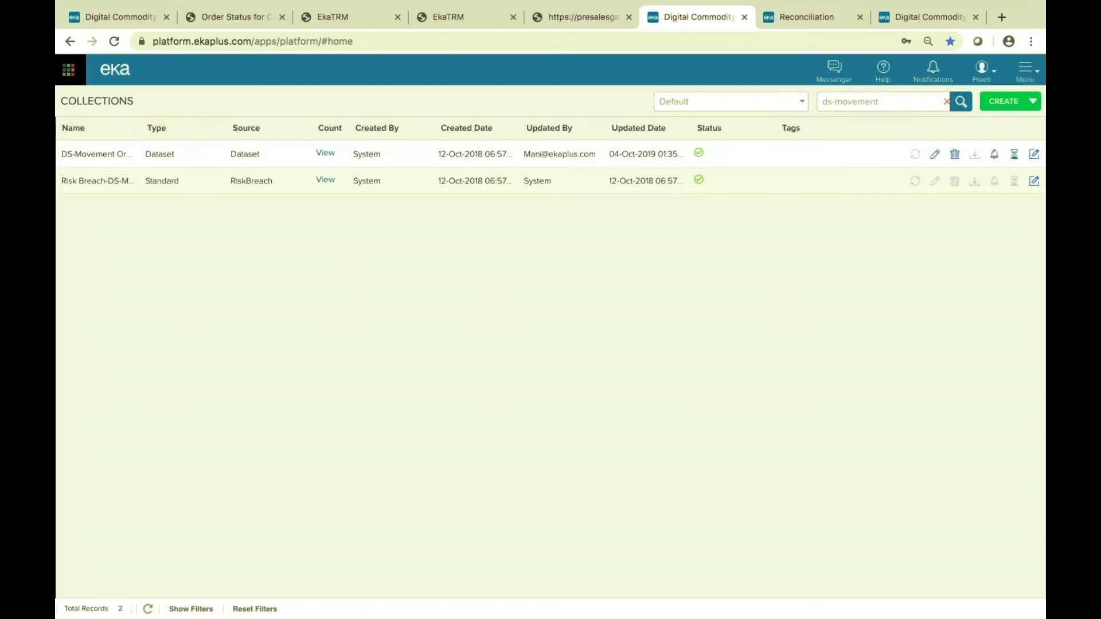
double_click(140, 125)
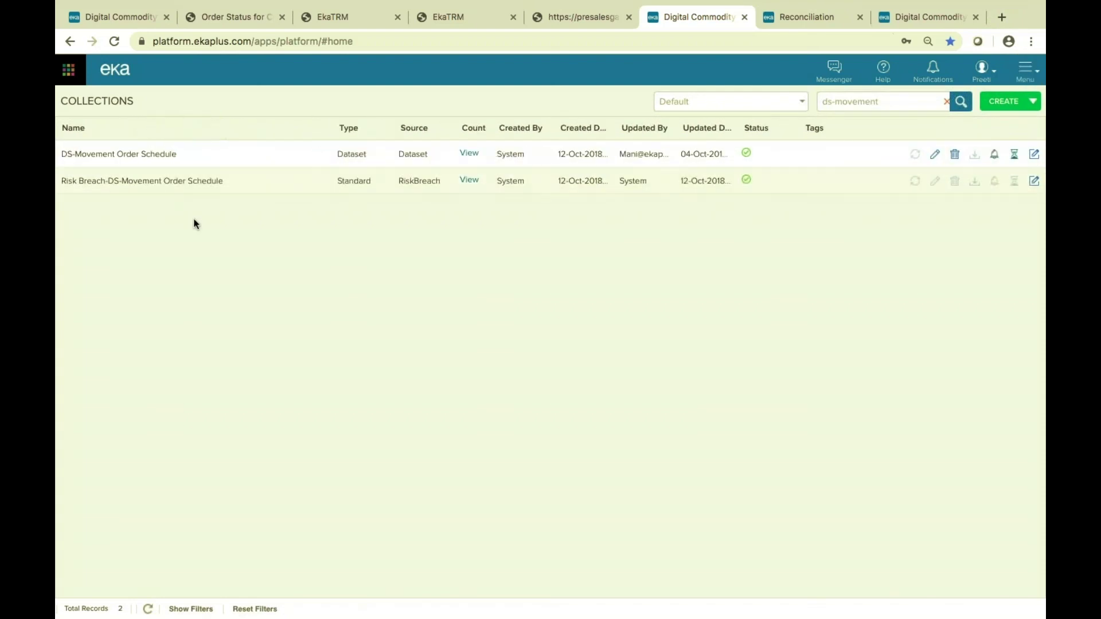
click(126, 157)
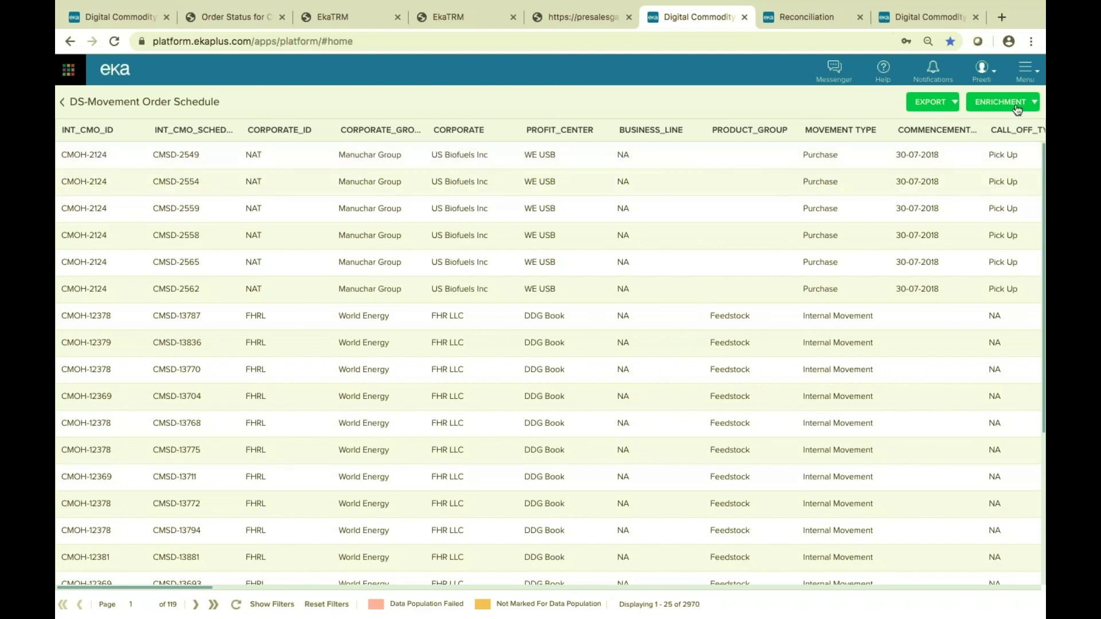
click(1019, 109)
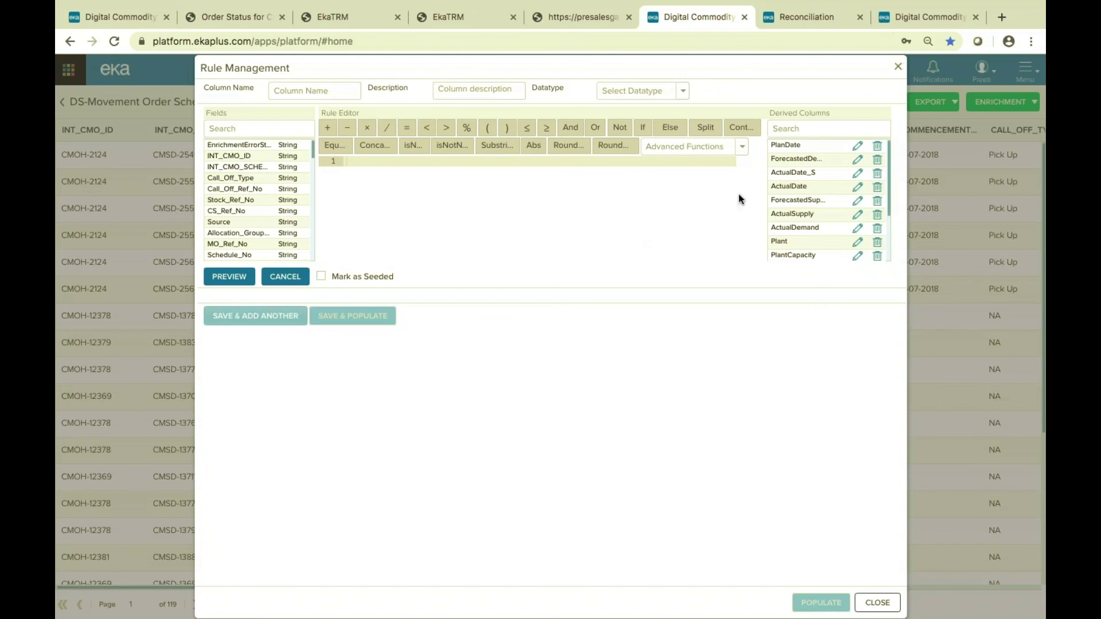
Load the PlanDate rule: Pick_Up_Date for Sales movements, otherwise Drop_Off_Date.
click(857, 146)
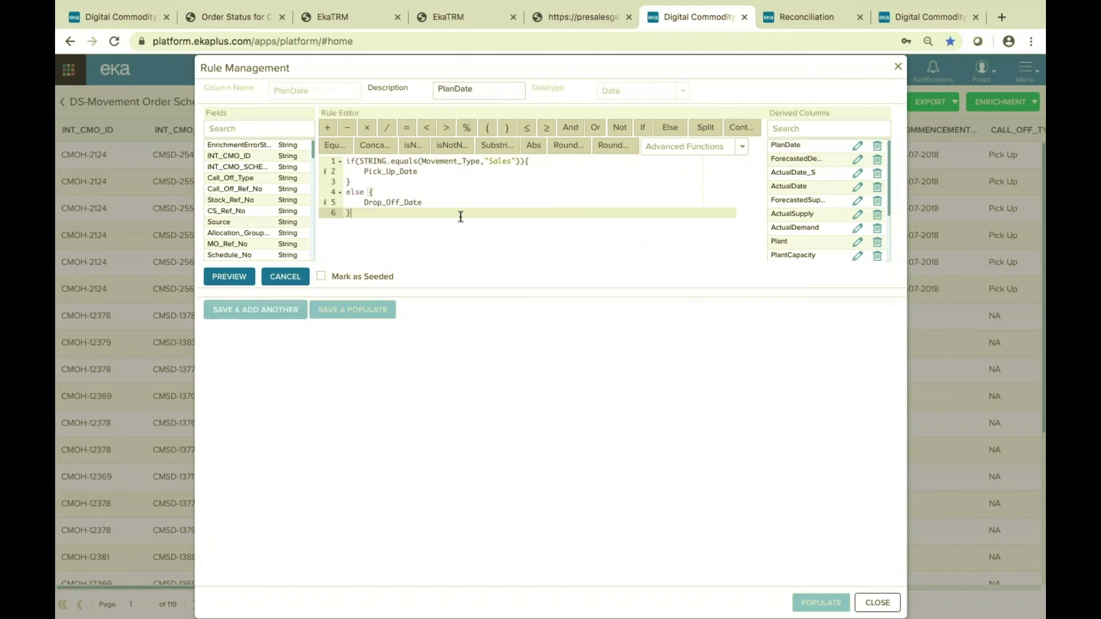
Browse the list of advanced functions without inserting any.
click(742, 147)
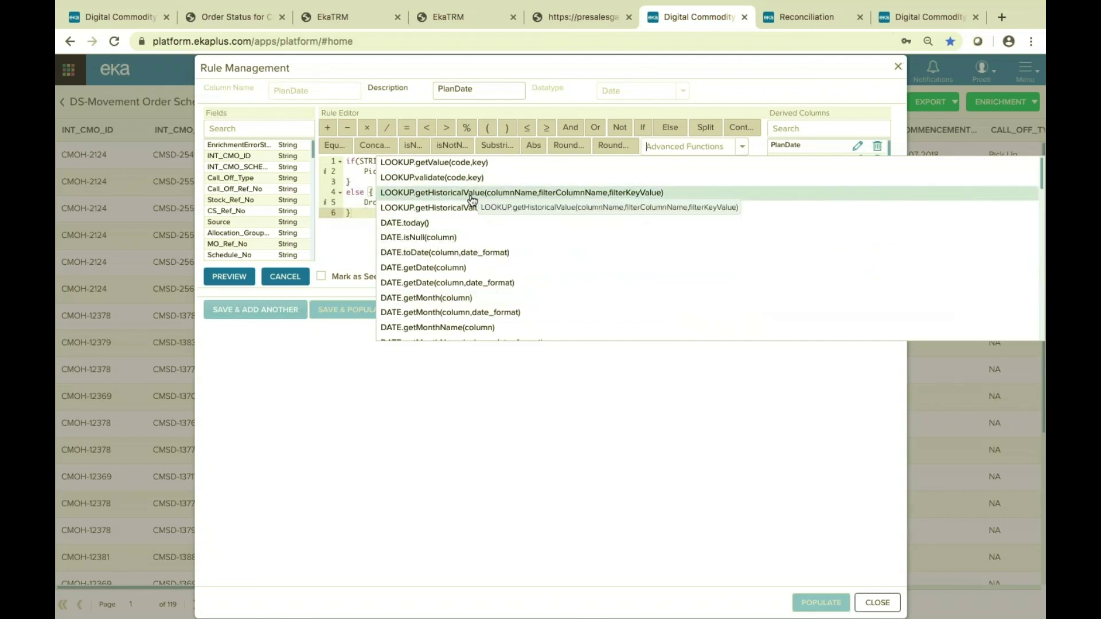
scroll(452, 263, down, 5)
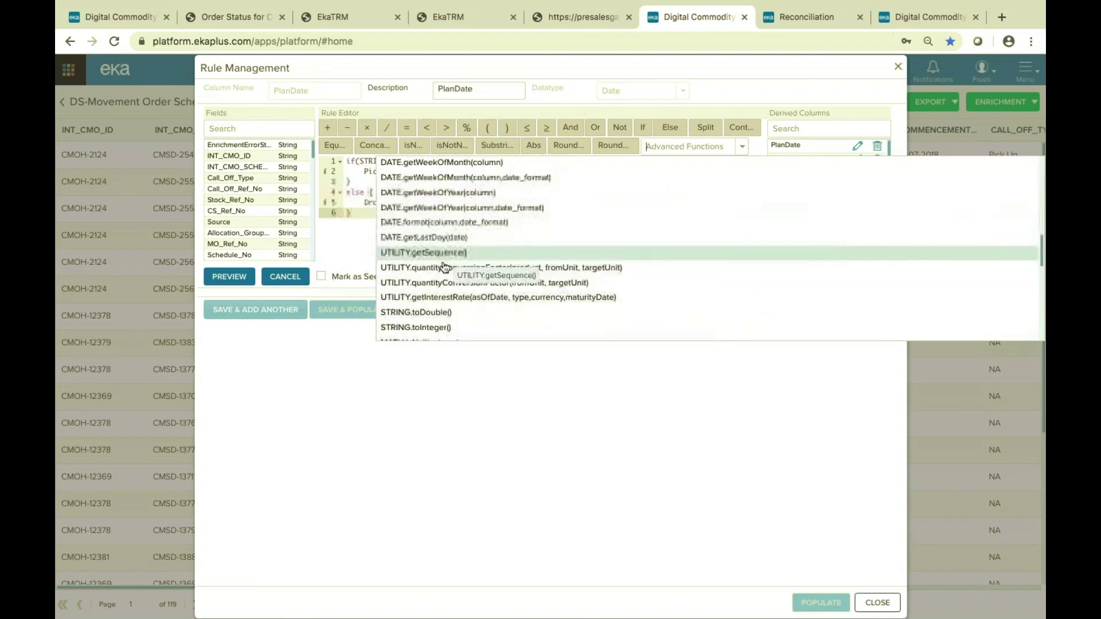
scroll(448, 241, down, 1)
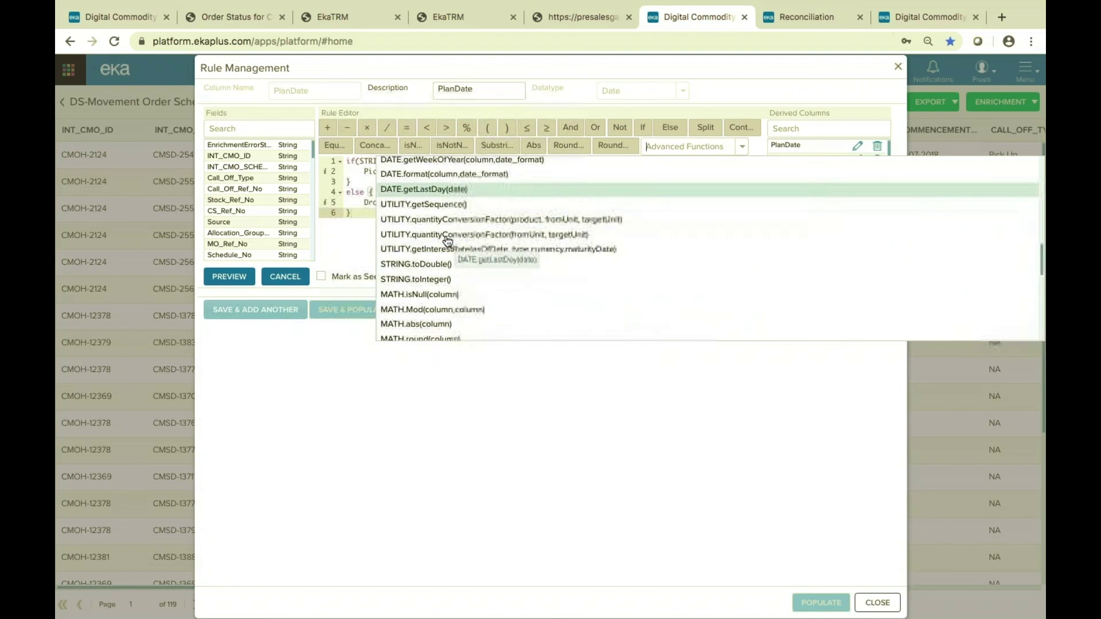
click(336, 239)
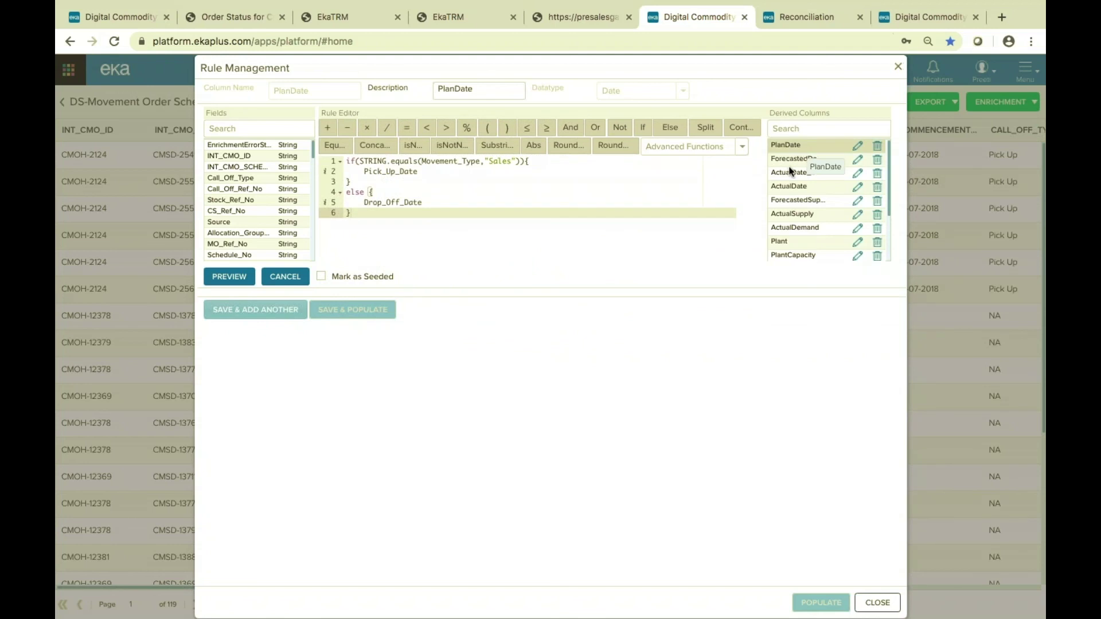
Review the ForecastedDemand, ForecastedSupply, ActualDemand, Plant, TotalDemand and PlantCapacity rules, then close Rule Management.
click(858, 161)
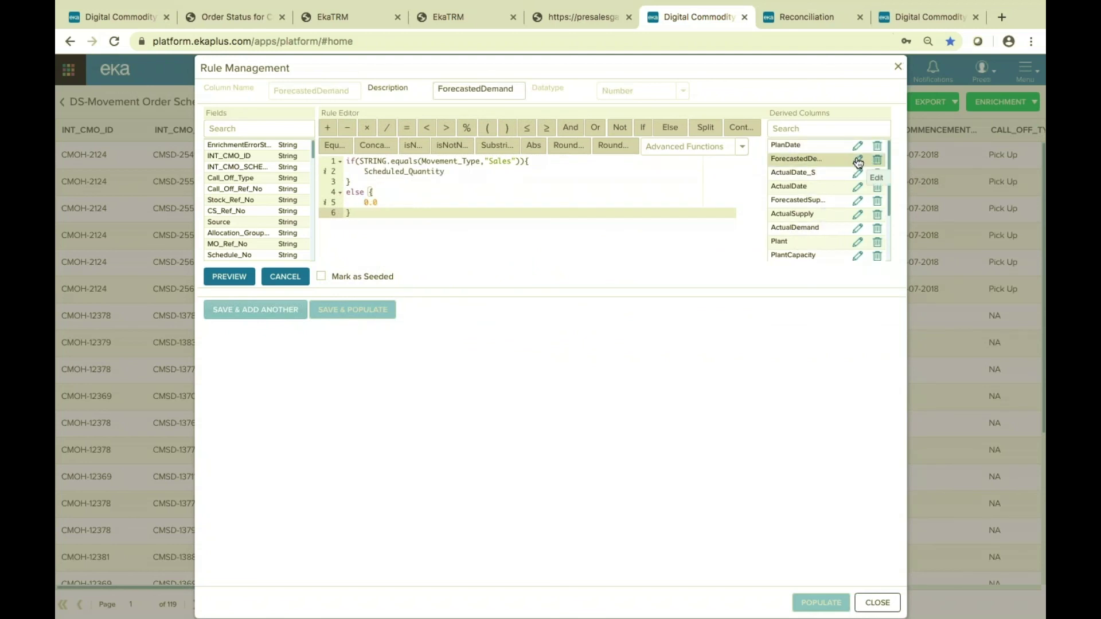
click(857, 203)
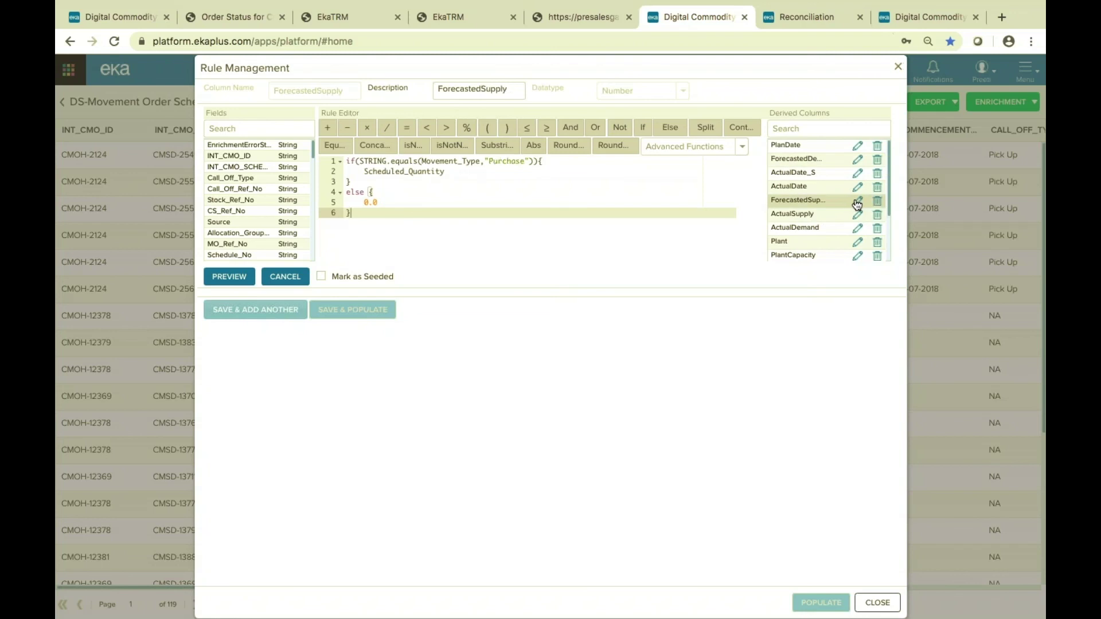
click(858, 230)
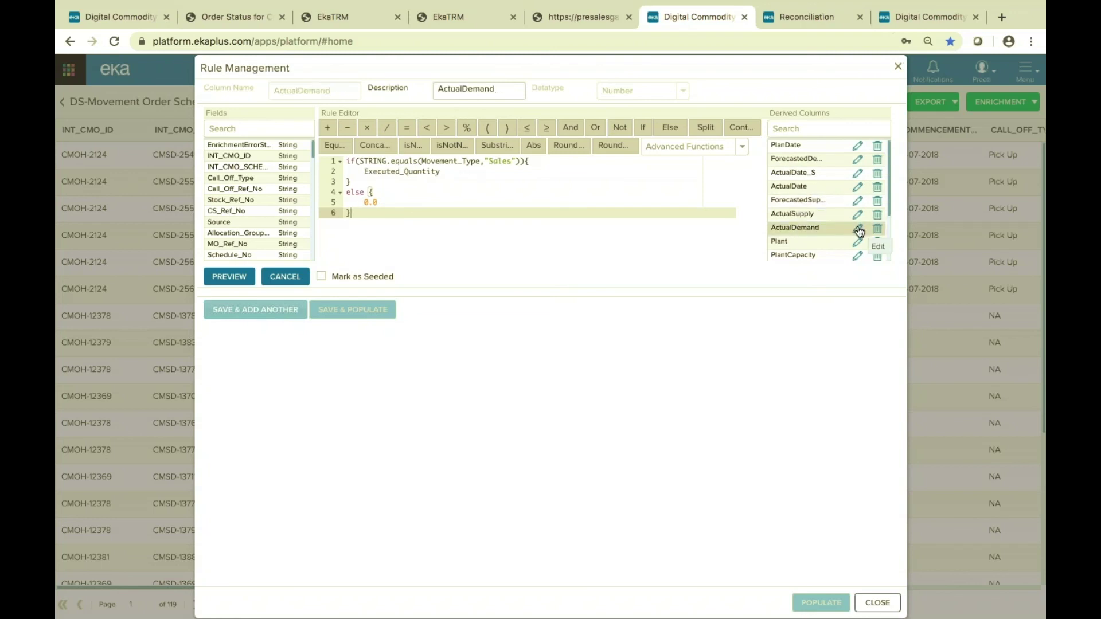
click(858, 243)
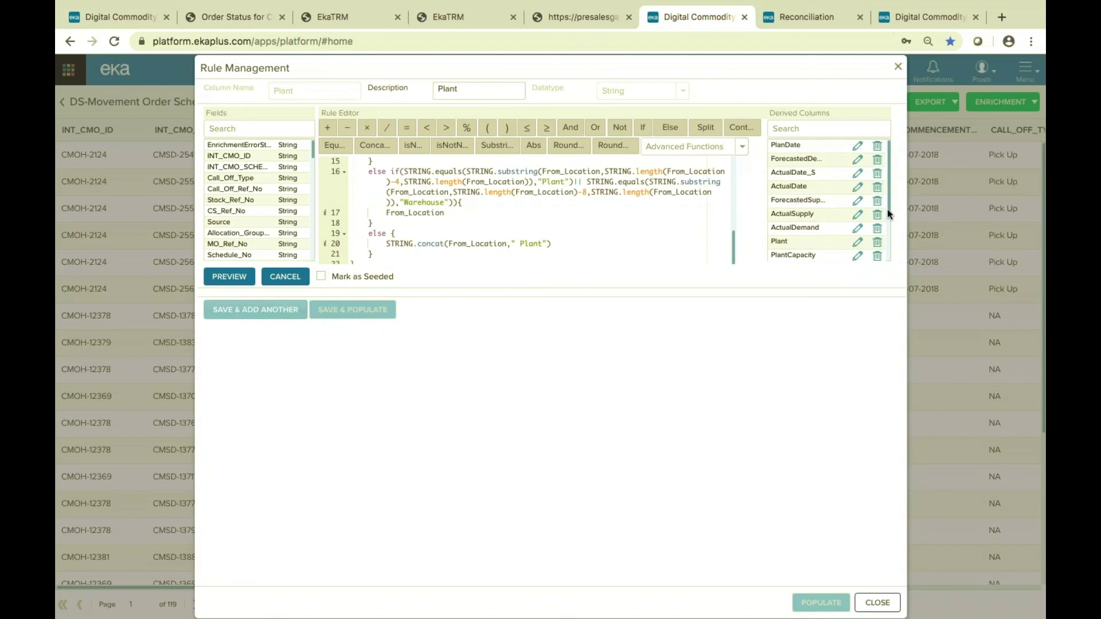
scroll(890, 214, down, 3)
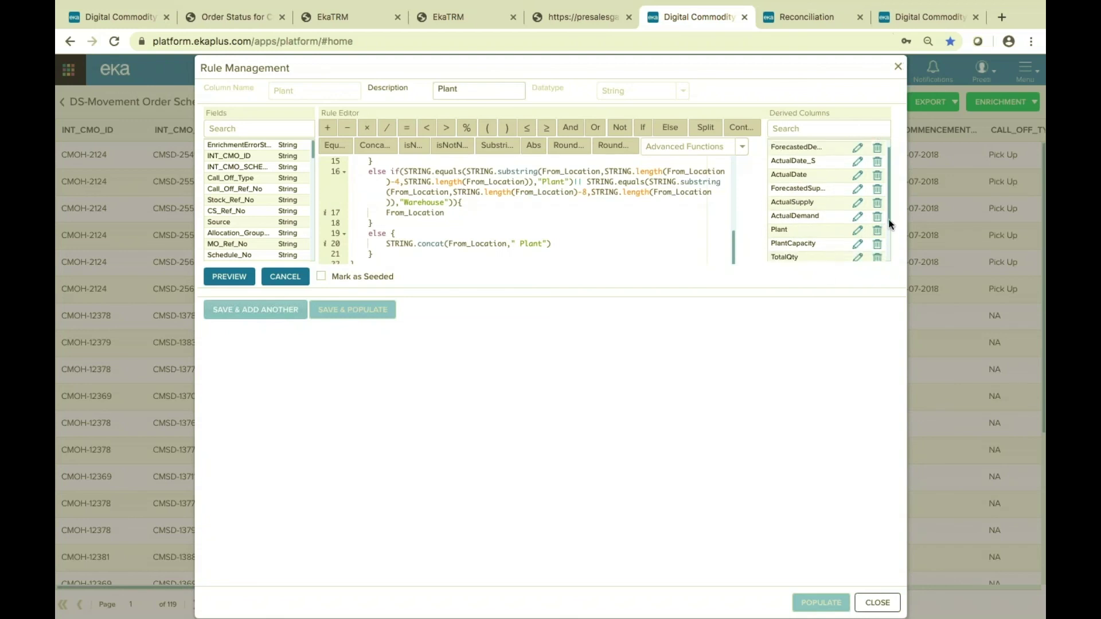
drag(889, 239, 891, 253)
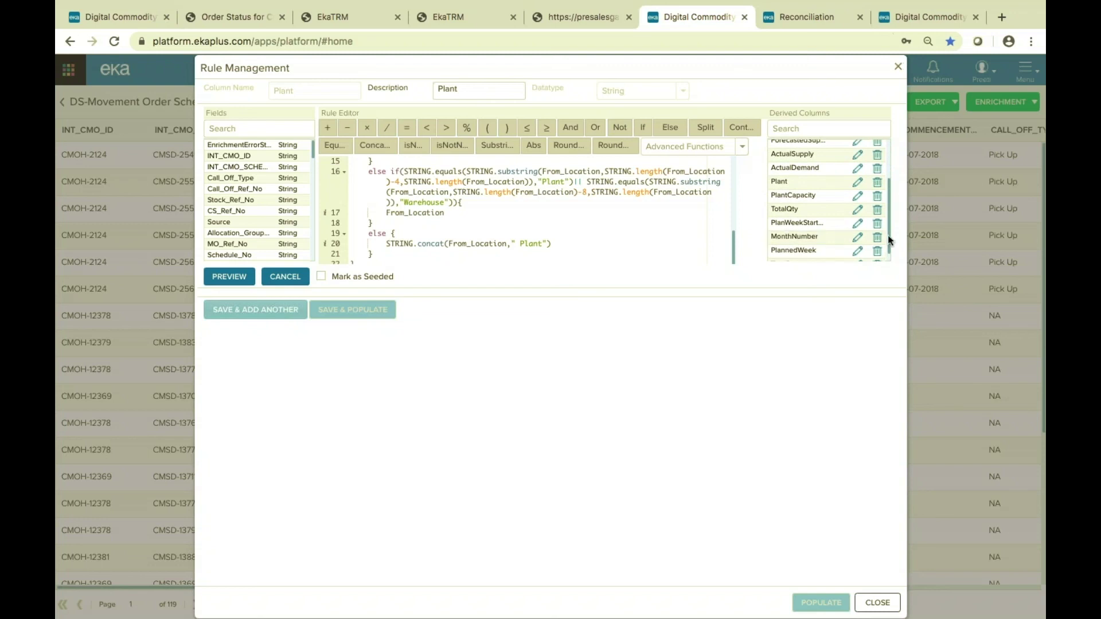
scroll(891, 243, down, 1)
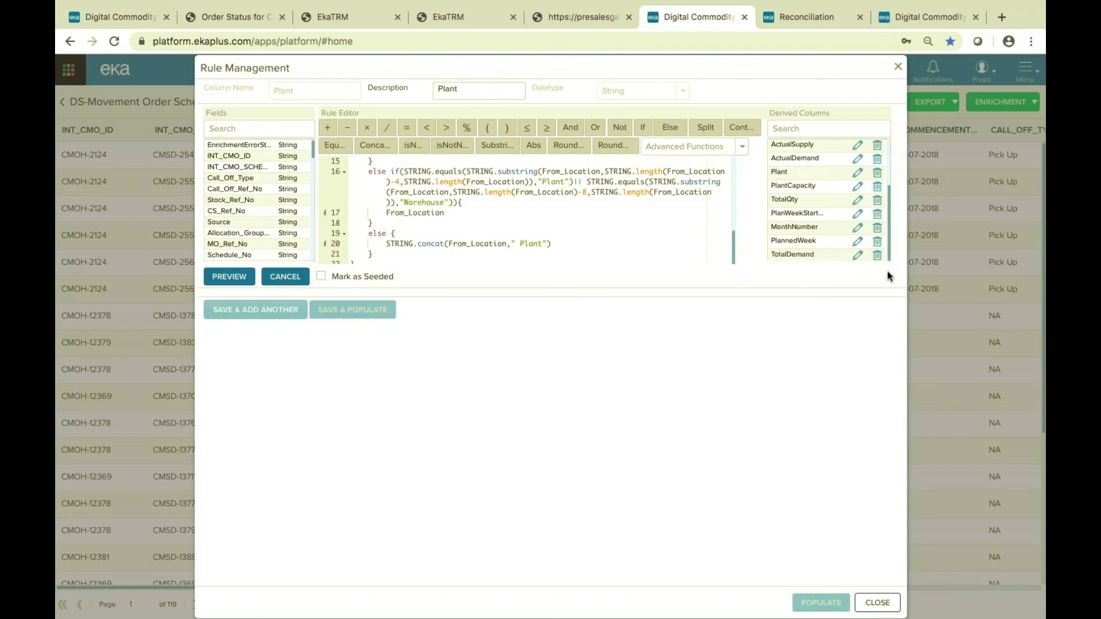
click(858, 257)
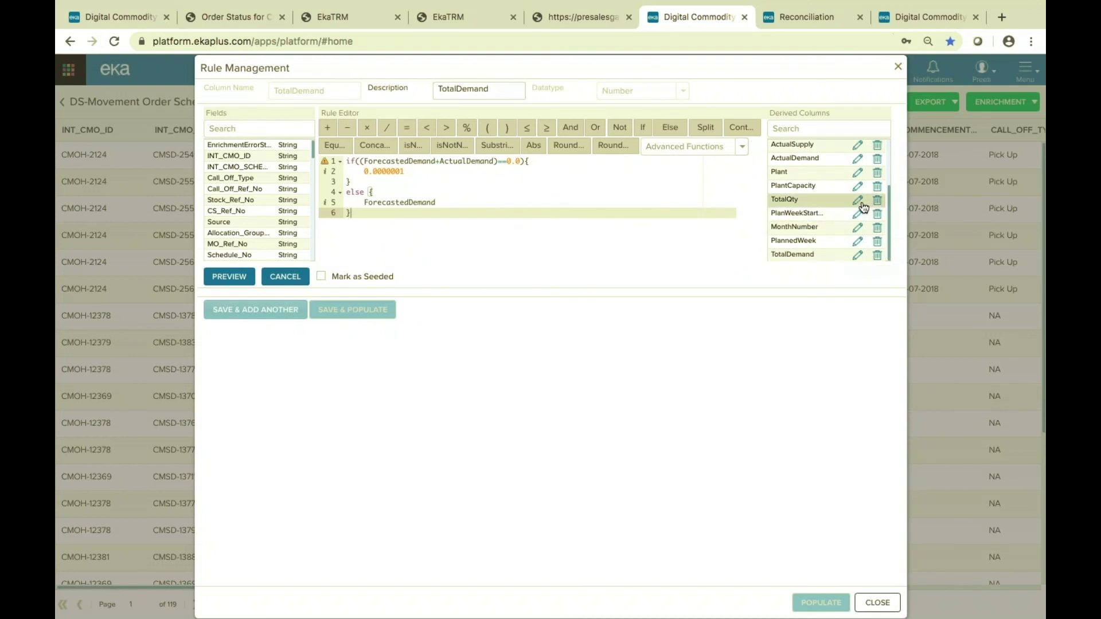
click(857, 186)
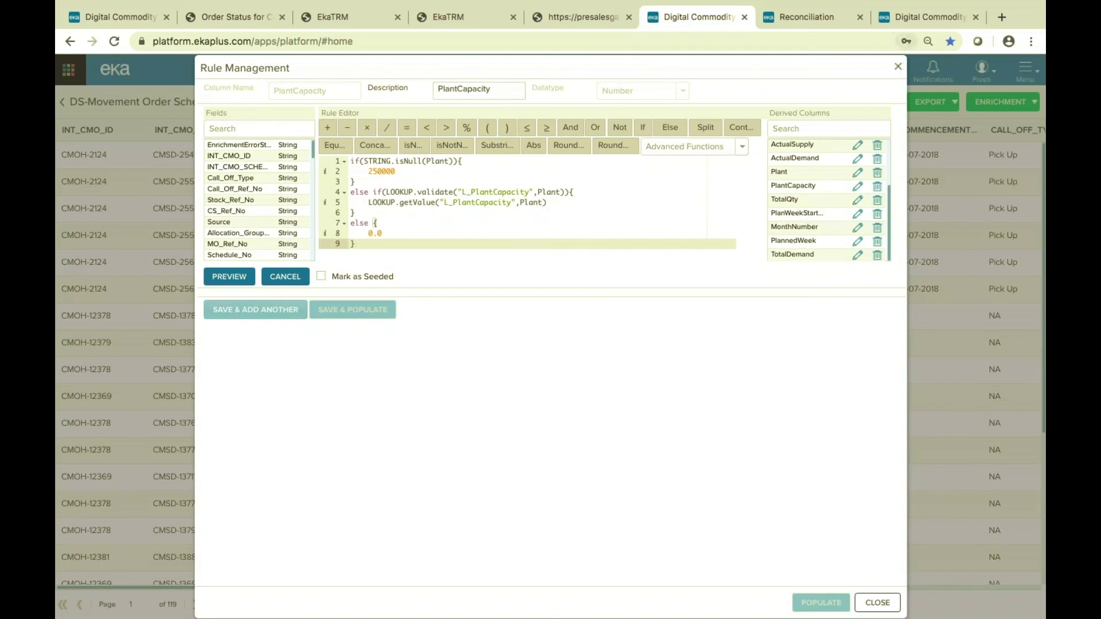
click(898, 67)
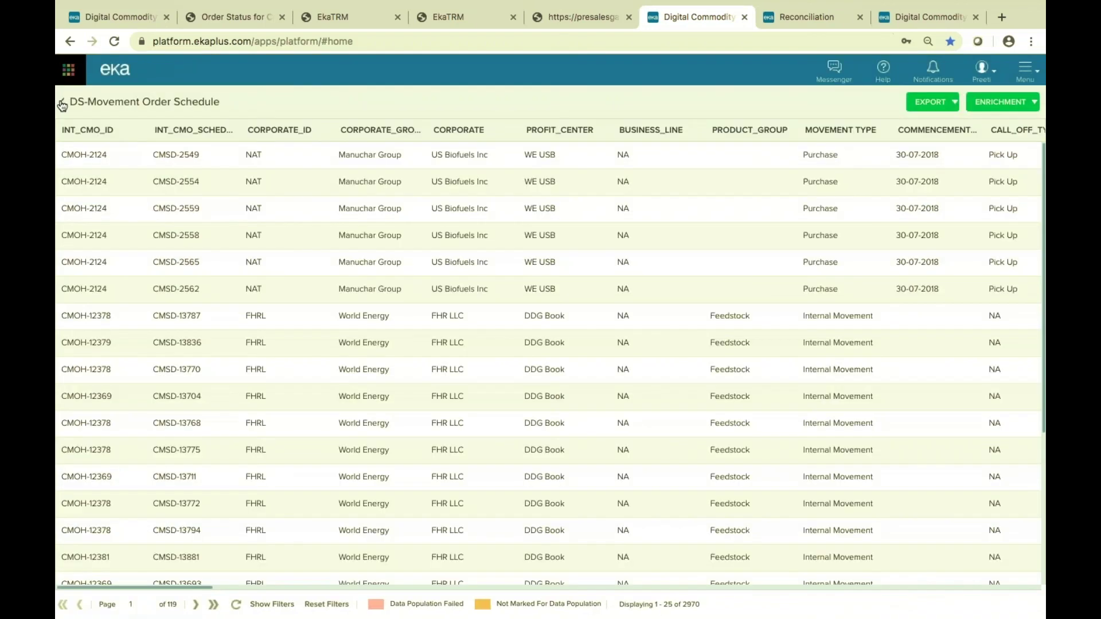
Go back to My Apps and start a new app with CREATE.
click(62, 102)
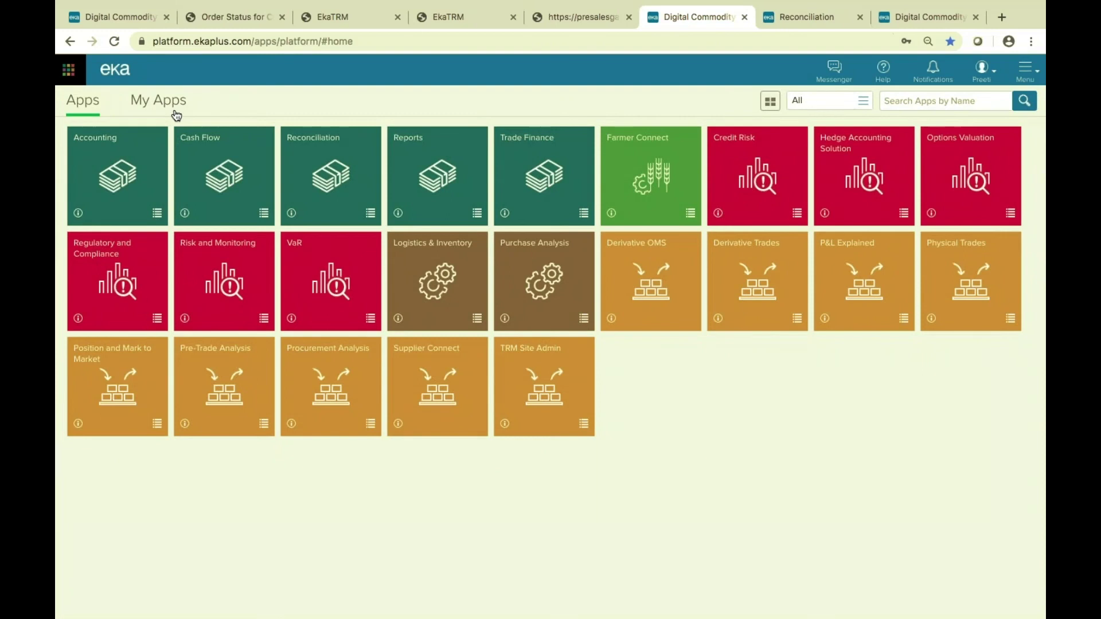
click(175, 112)
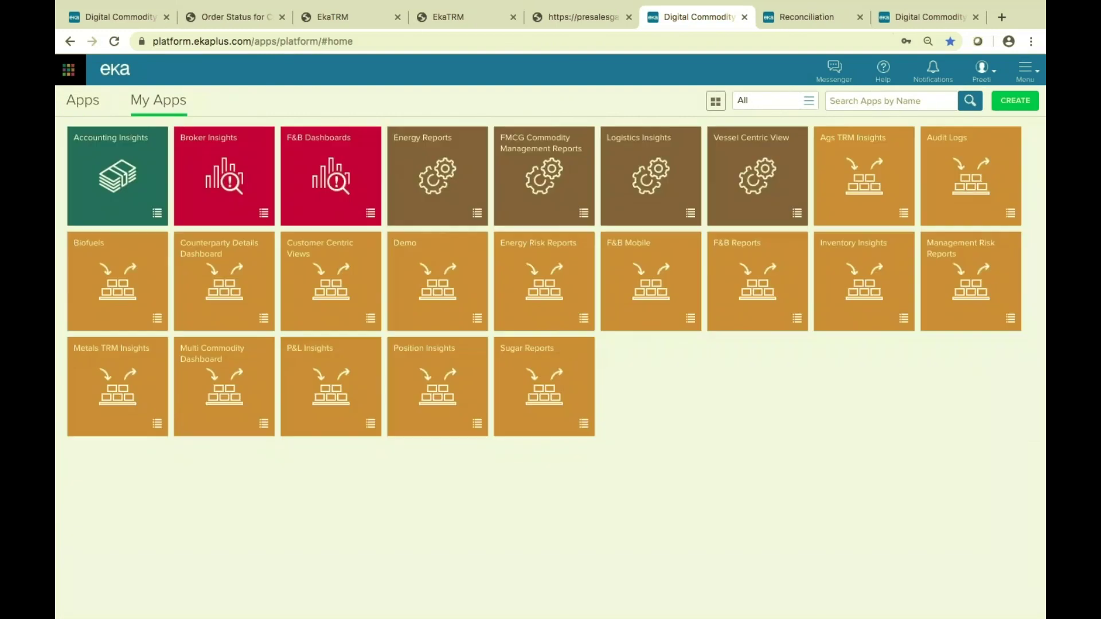
click(1023, 102)
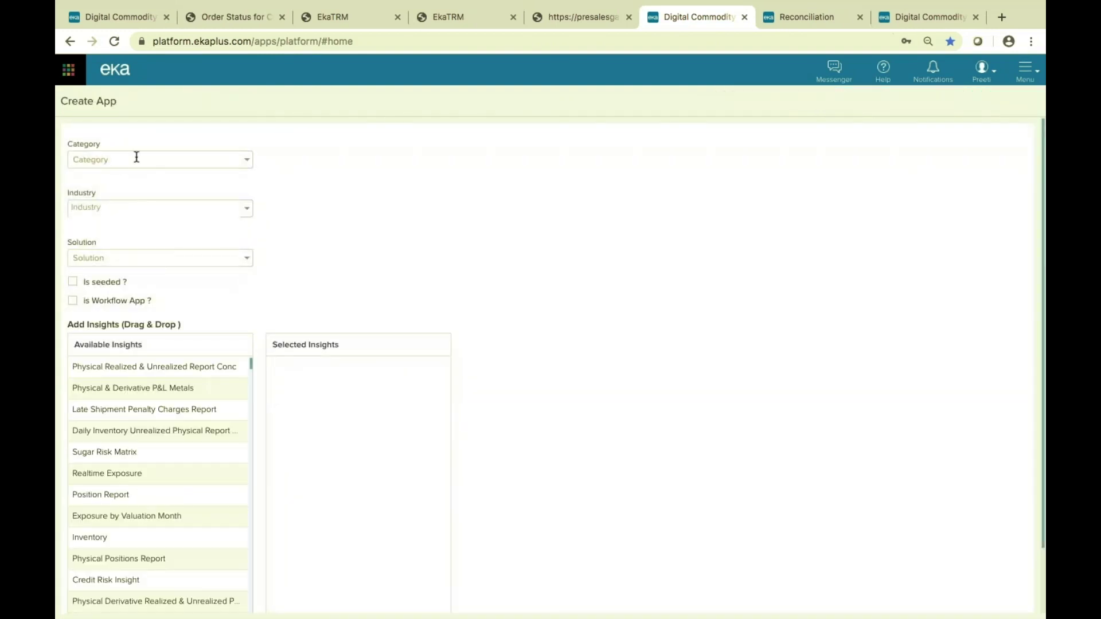
Set the app category to Supply Chain & Operations and the industry to Energy.
click(248, 164)
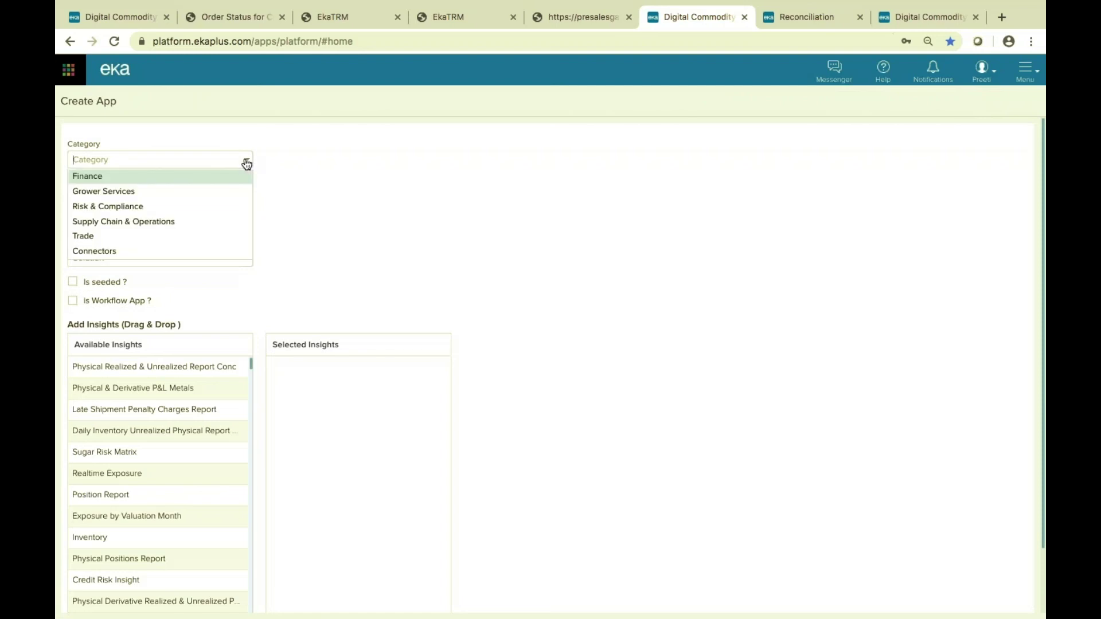
click(190, 222)
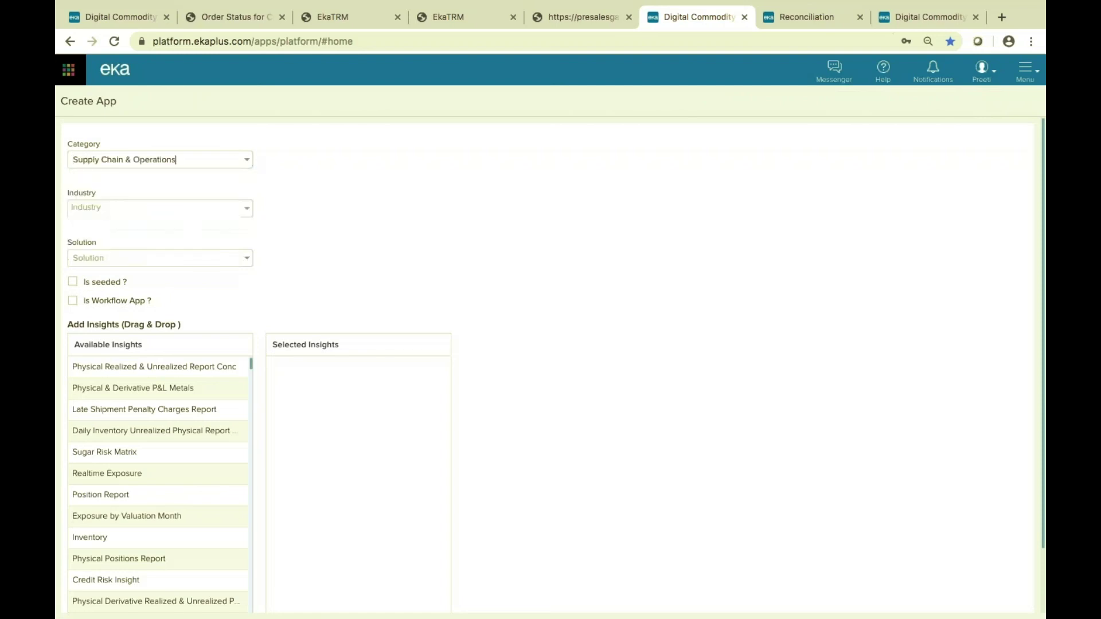
click(248, 213)
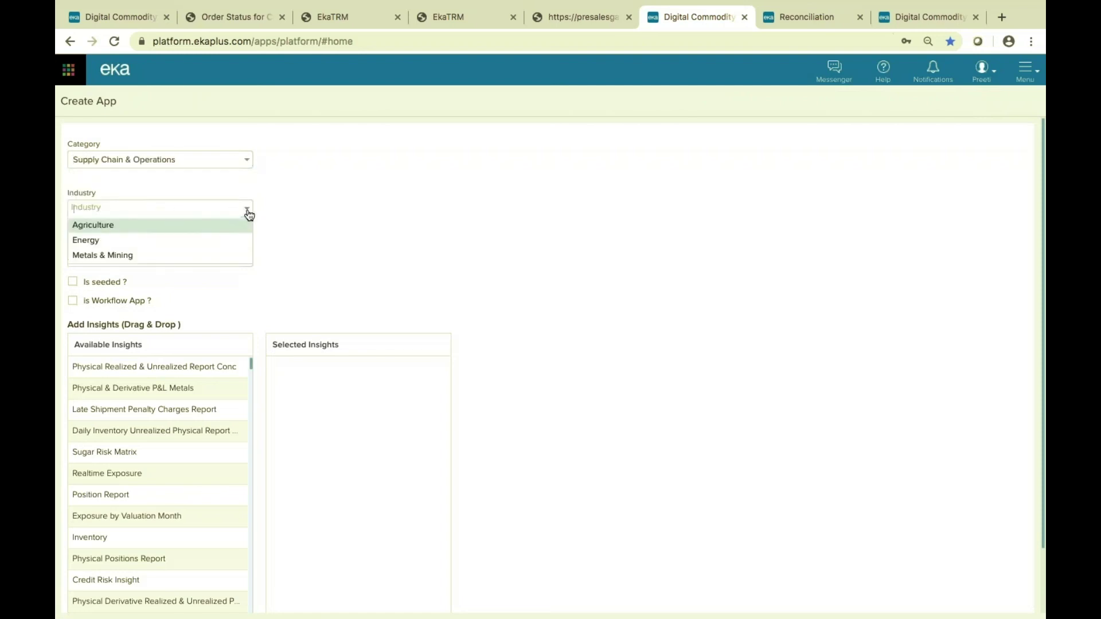
click(211, 241)
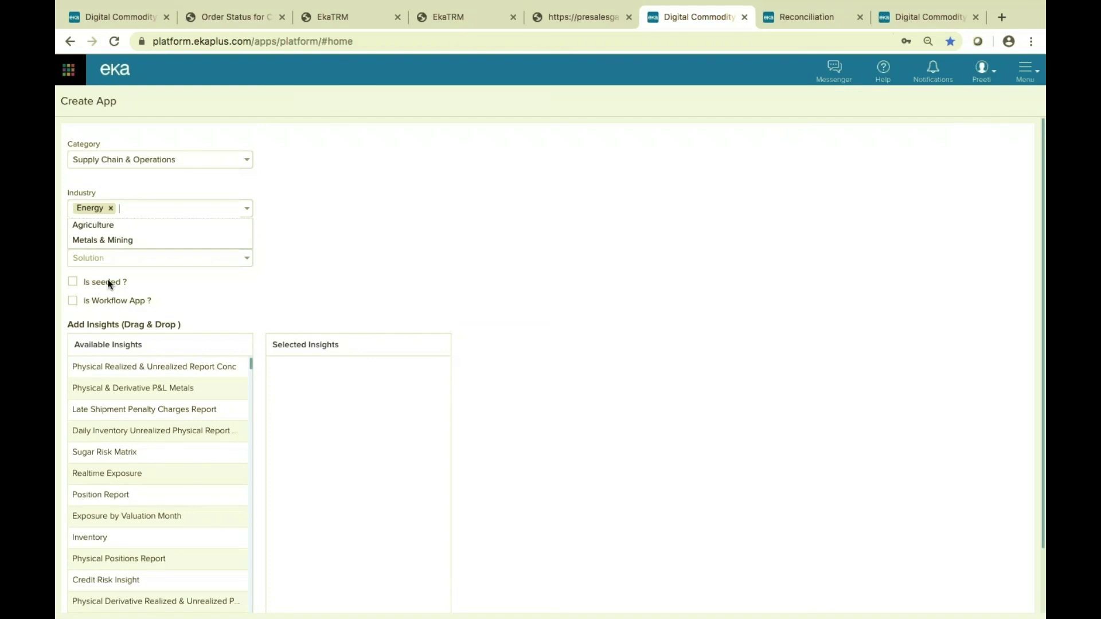
click(230, 284)
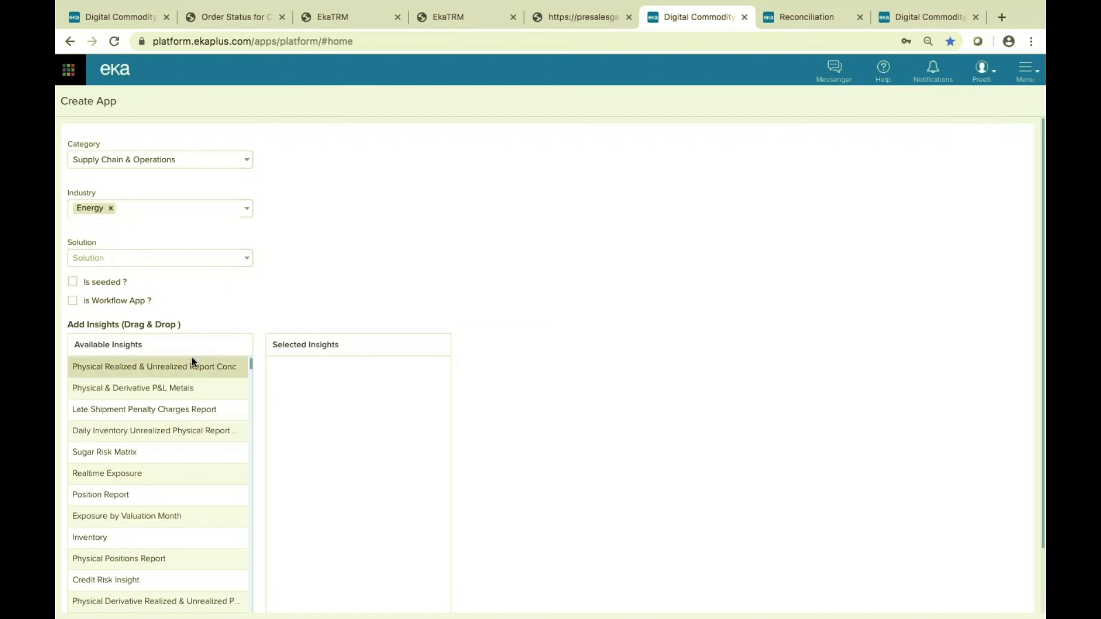
Filter available insights for 'supply' and add Supply-Demand & Overall Inventory to the selection.
click(240, 346)
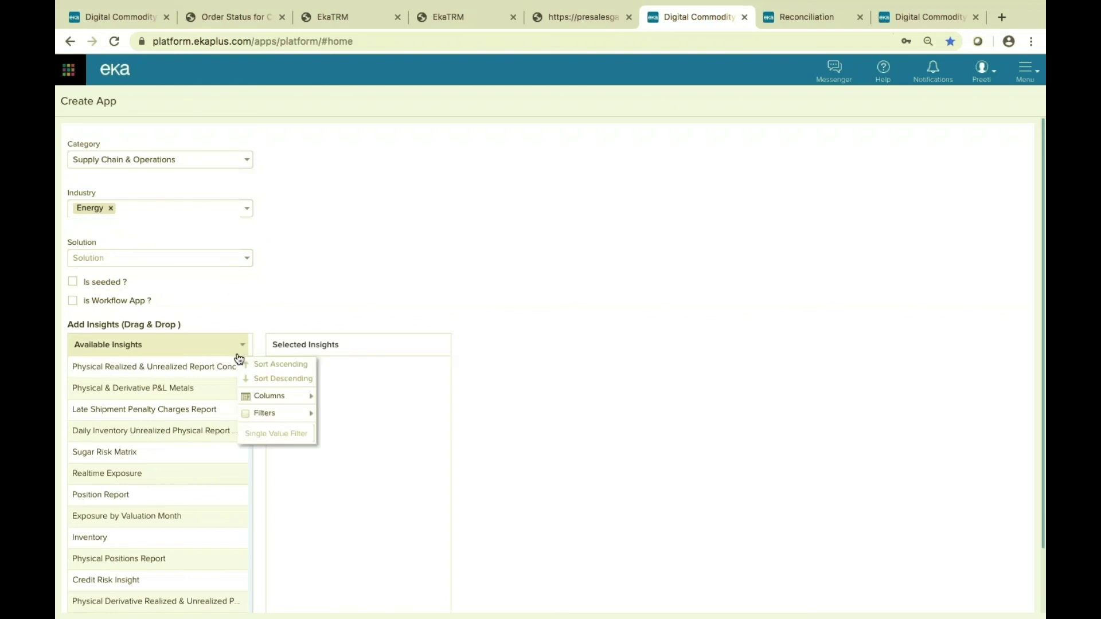
click(269, 434)
text(supply)
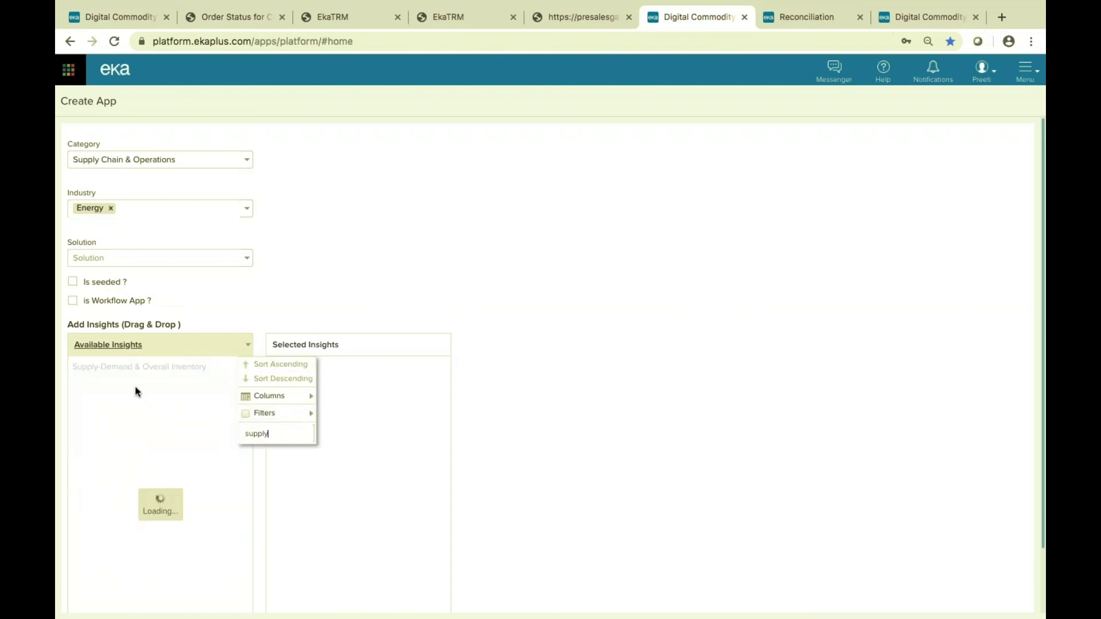
drag(147, 366, 325, 395)
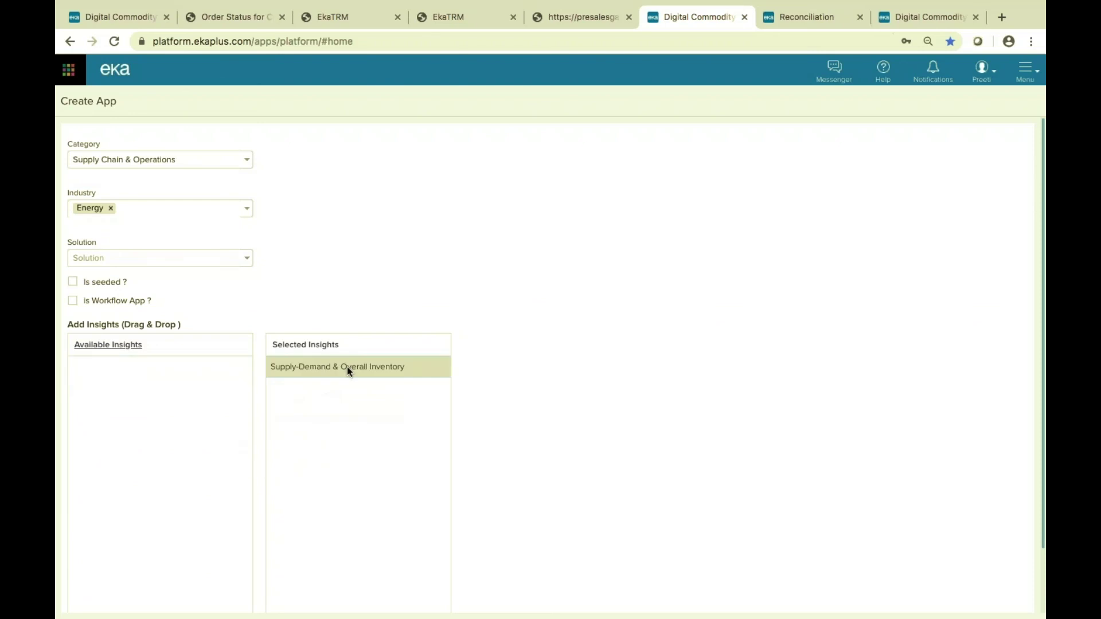
scroll(669, 404, down, 2)
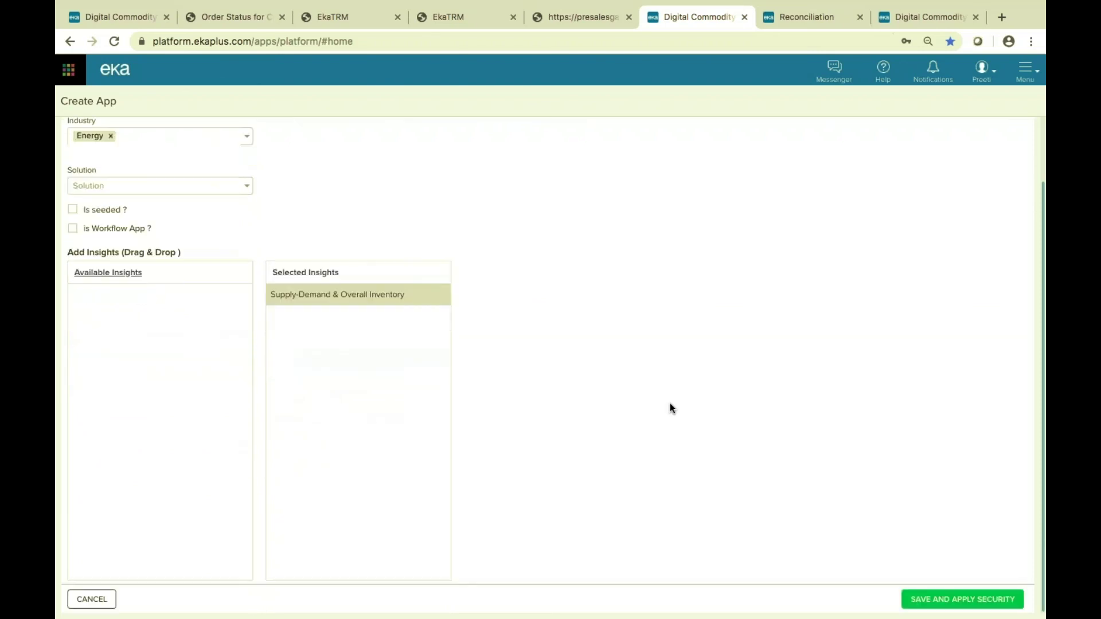
Set the solution to Eka AppStore to satisfy the mandatory fields, then save and apply security.
click(945, 599)
click(598, 360)
click(232, 187)
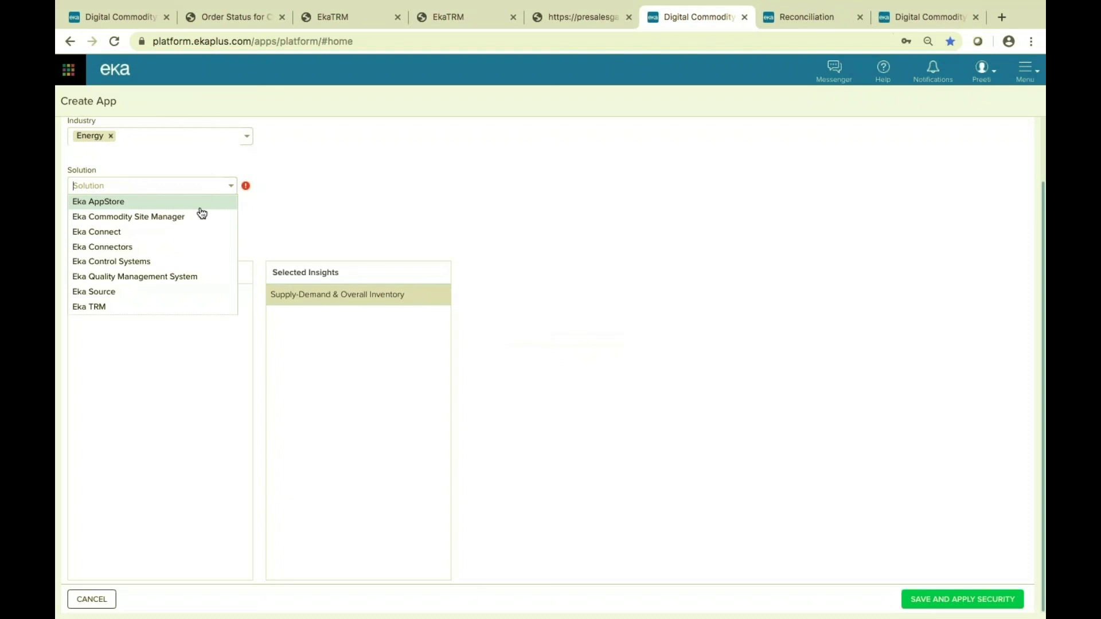
click(208, 202)
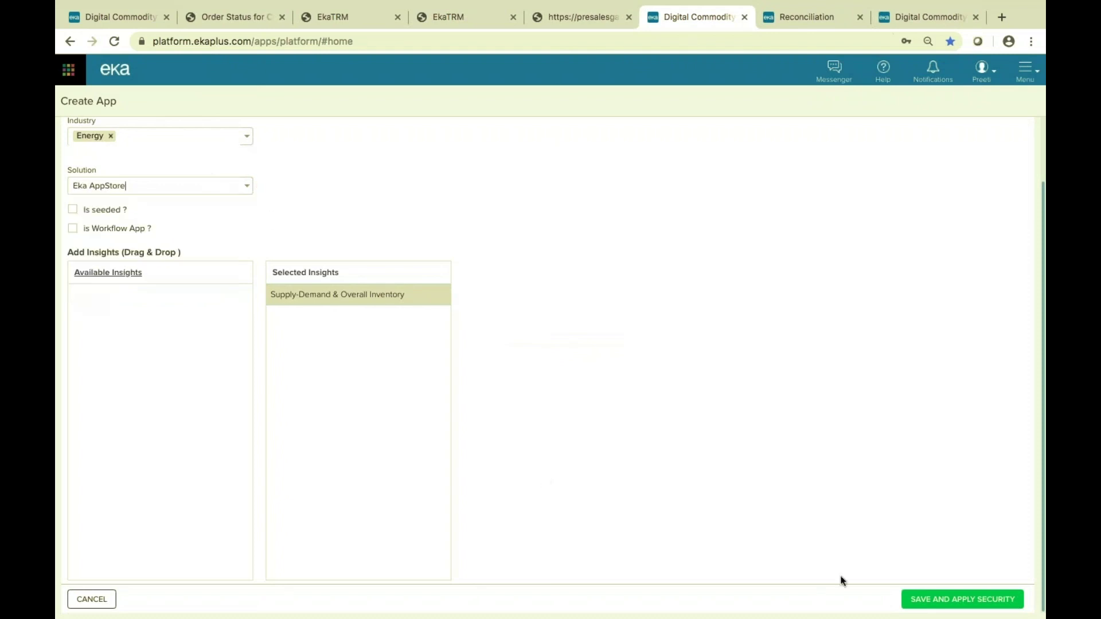
click(980, 600)
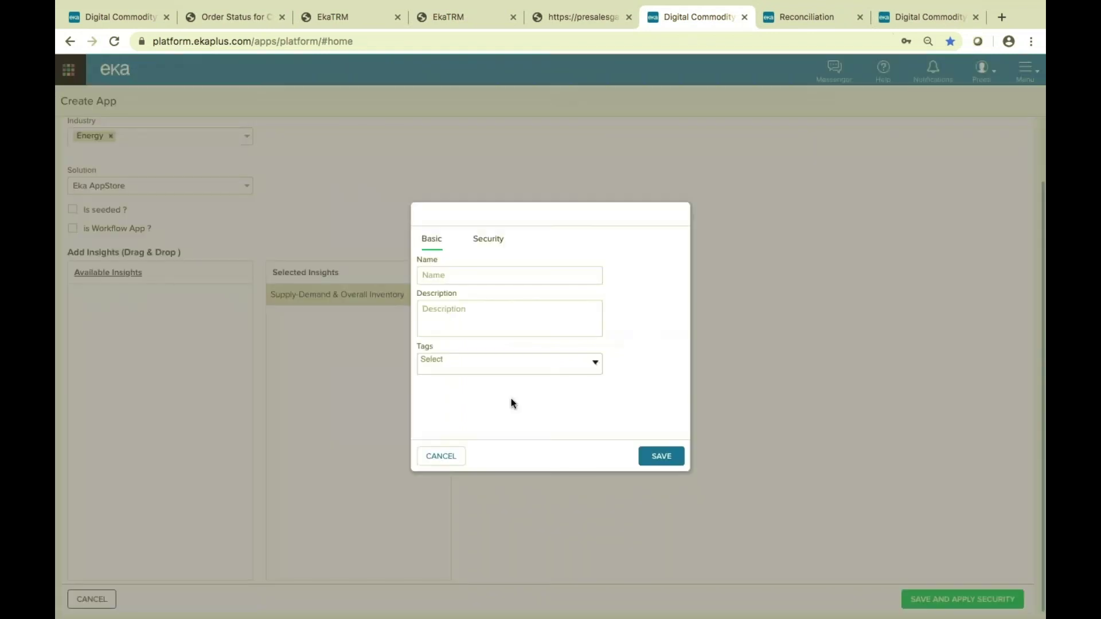
Name the app 'Supply Demand' with the same description, save it, and open its tile.
text(Supply Demand)
drag(490, 279, 369, 269)
key(ctrl+c)
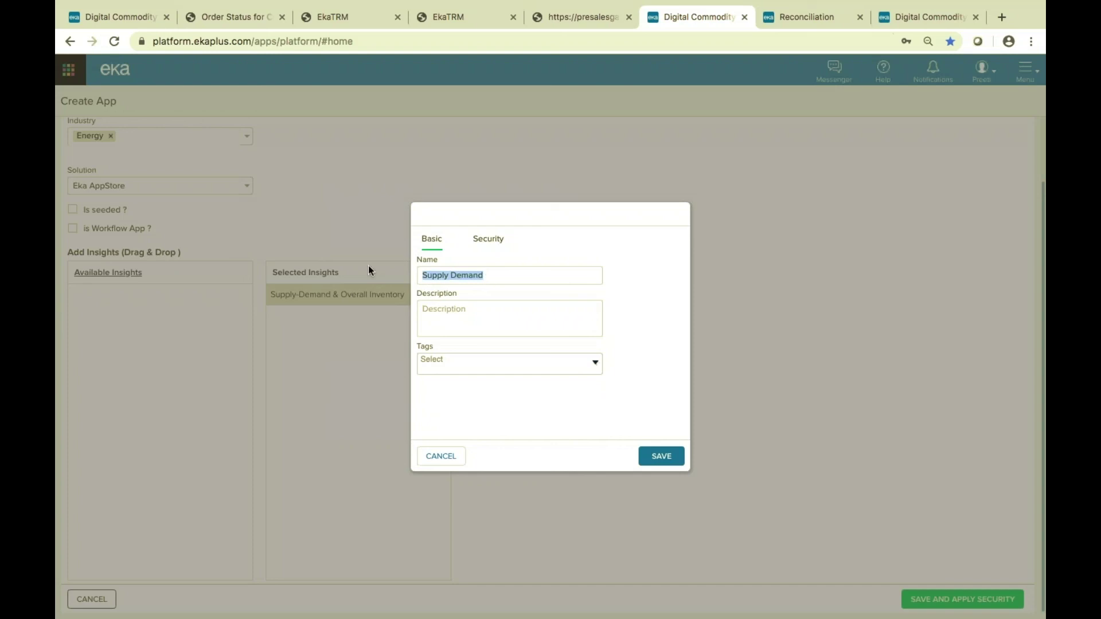
click(490, 317)
key(ctrl+v)
click(487, 238)
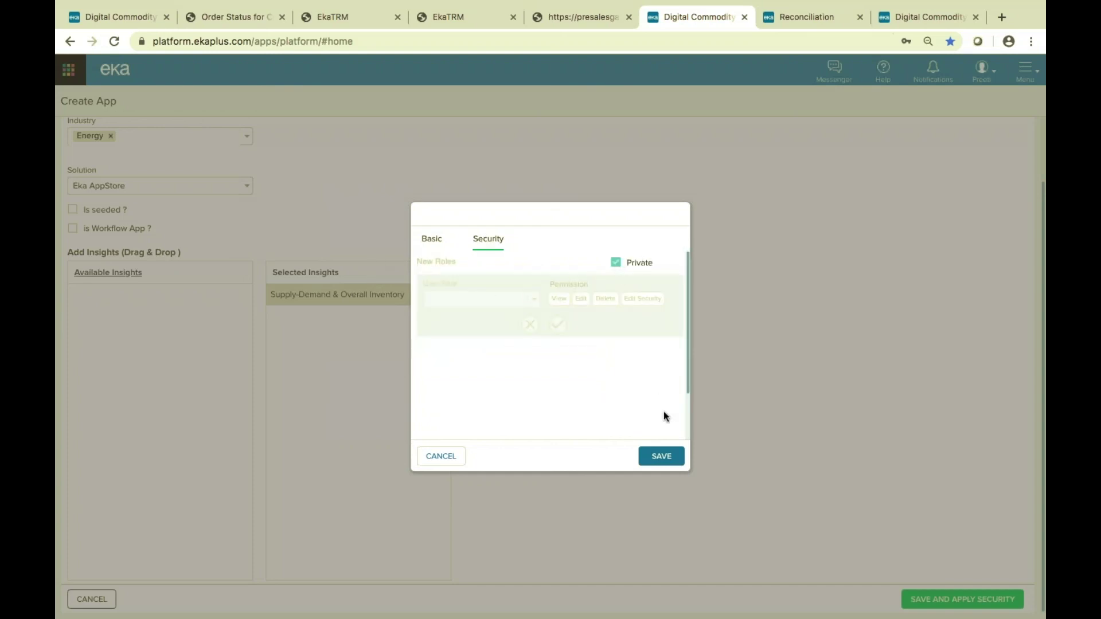
click(673, 458)
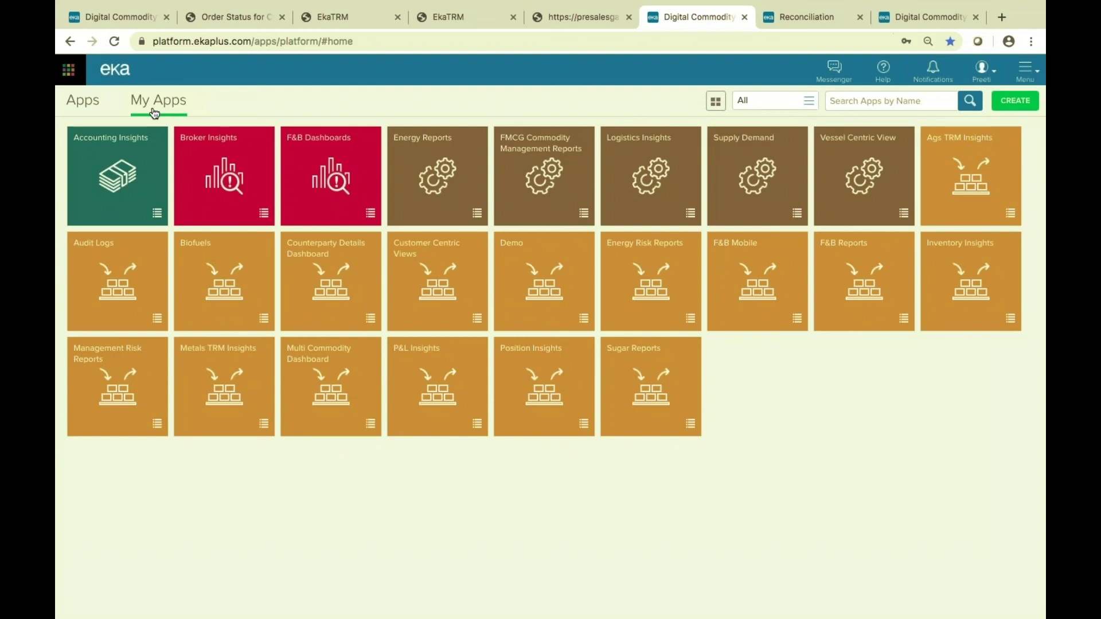
click(740, 142)
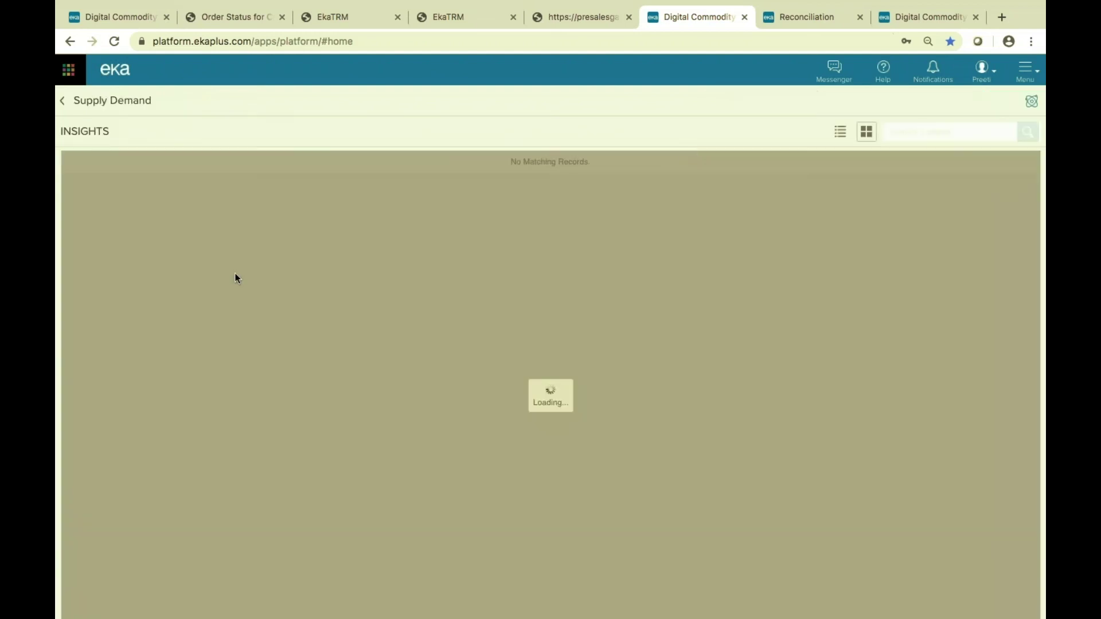